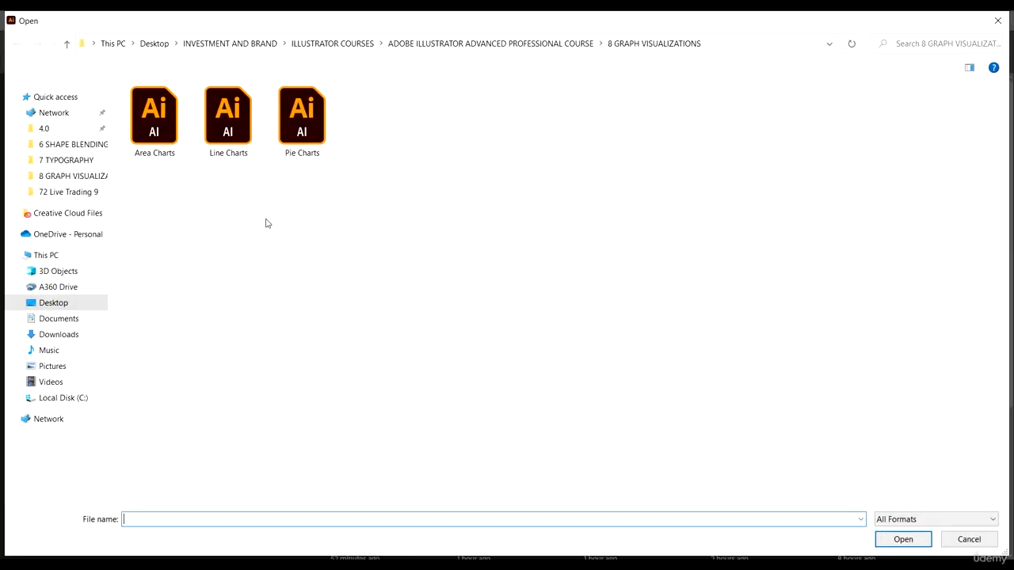
- Open the Pie Charts file from the 8 GRAPH VISUALIZATIONS folder and look over its two finished pie chart designs
{"action": "left_click", "coordinate": [302, 125]}
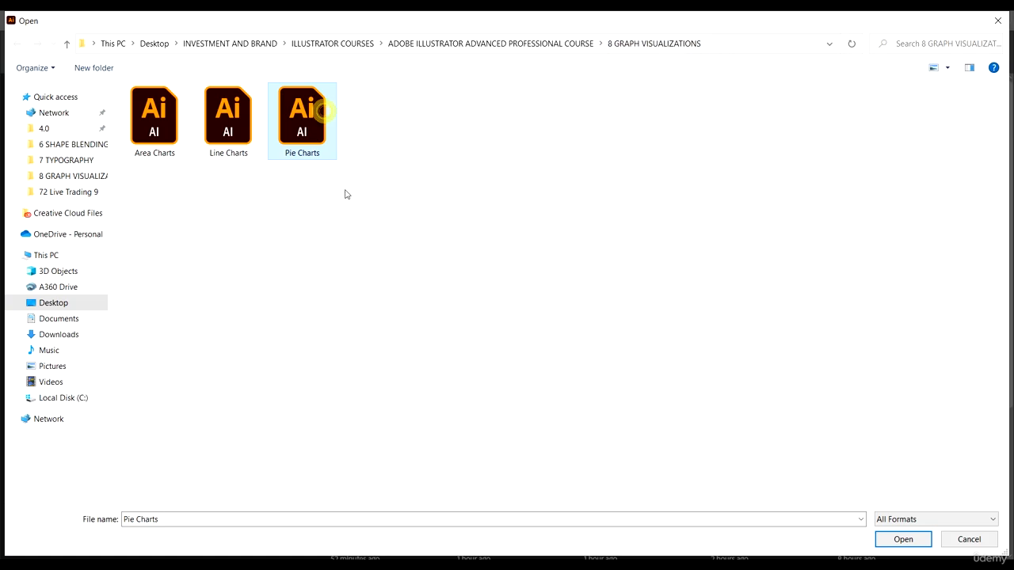
{"action": "left_click", "coordinate": [904, 539]}
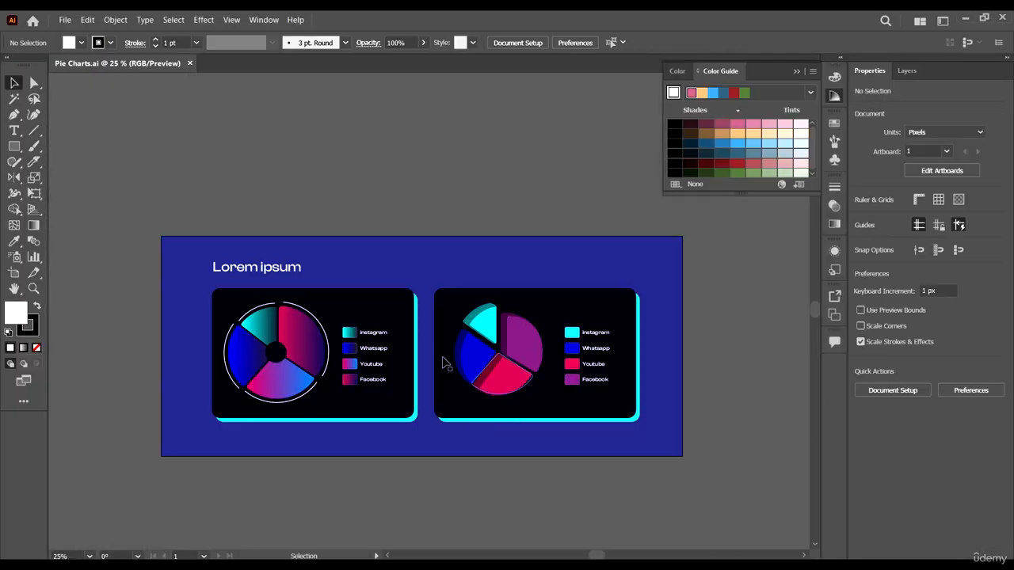
{"action": "scroll", "coordinate": [568, 333], "scroll_direction": "down", "scroll_amount": 4}
{"action": "scroll", "coordinate": [325, 297], "scroll_direction": "up", "scroll_amount": 3}
{"action": "scroll", "coordinate": [325, 297], "scroll_direction": "down", "scroll_amount": 2}
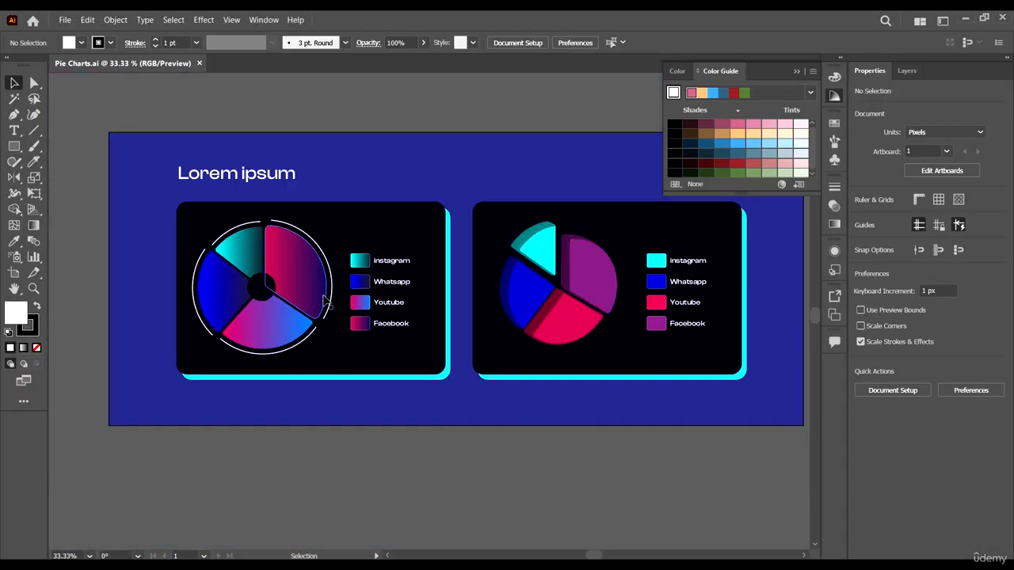
{"action": "scroll", "coordinate": [444, 329], "scroll_direction": "down", "scroll_amount": 2}
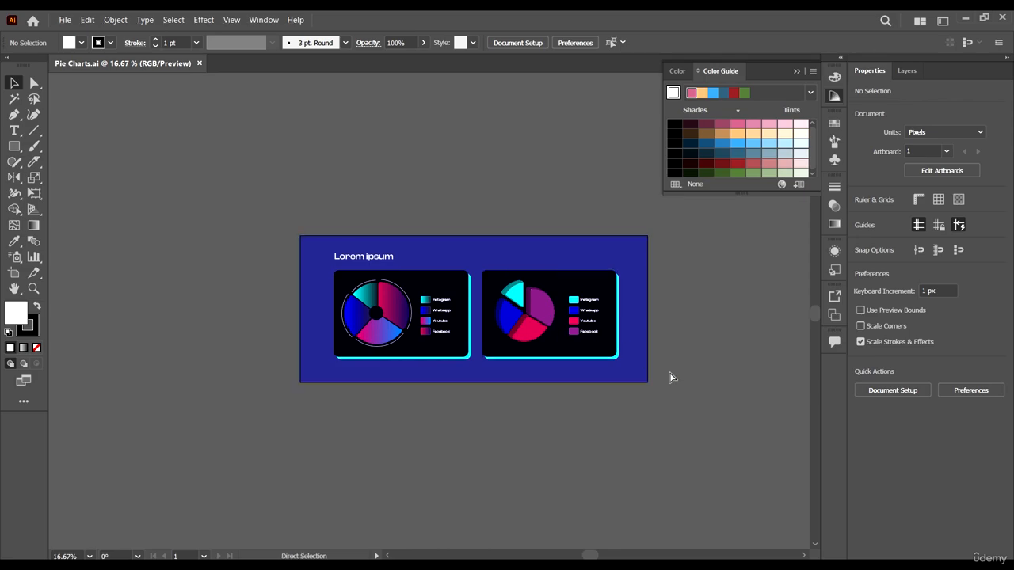
- Duplicate the artboard together with its artwork and place the copy directly below the original
{"action": "scroll", "coordinate": [565, 358], "scroll_direction": "right", "scroll_amount": 2}
{"action": "scroll", "coordinate": [557, 349], "scroll_direction": "right", "scroll_amount": 4}
{"action": "scroll", "coordinate": [220, 294], "scroll_direction": "left", "scroll_amount": 3}
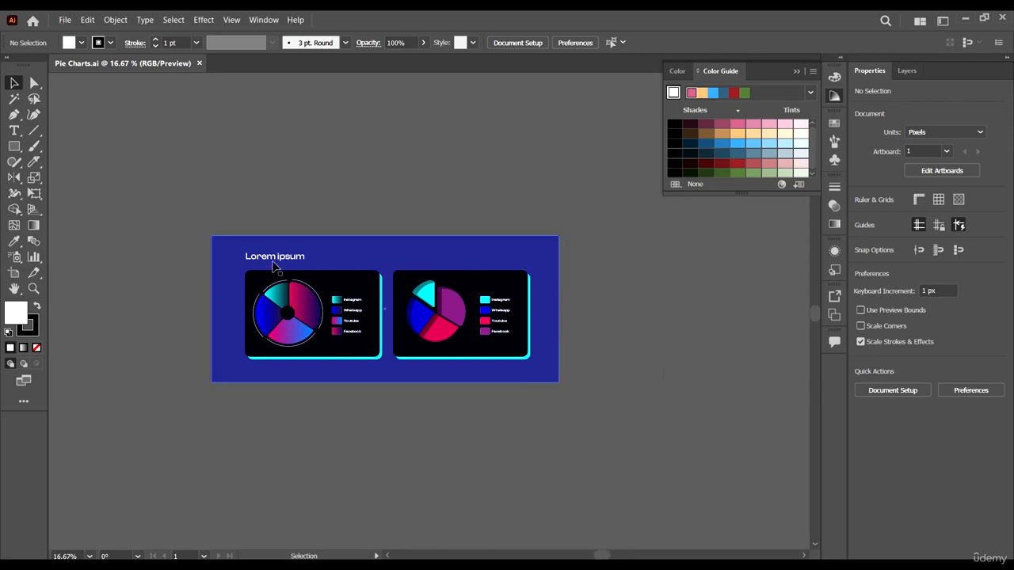
{"action": "key", "text": "shift+o"}
{"action": "scroll", "coordinate": [349, 198], "scroll_direction": "down", "scroll_amount": 1}
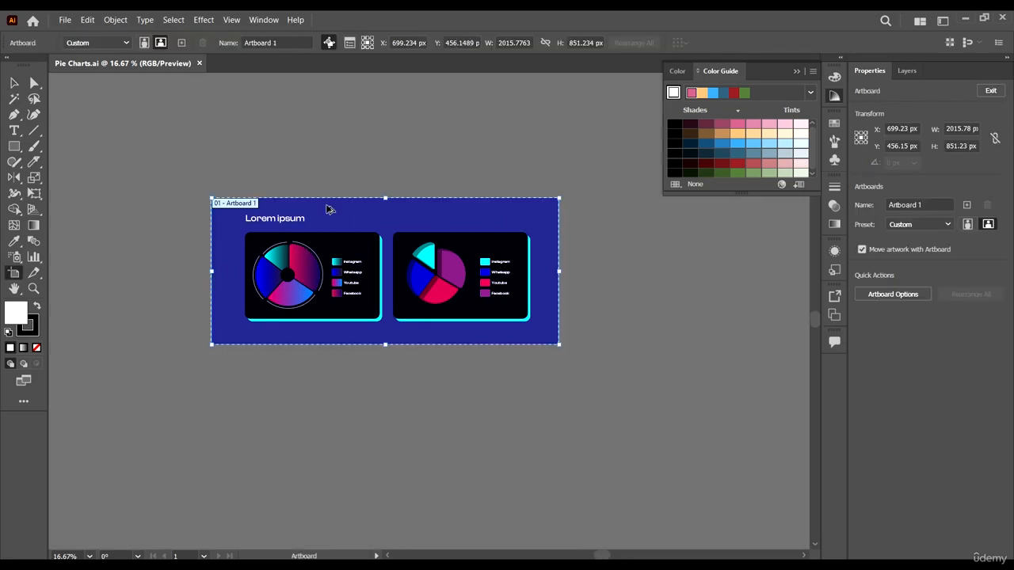
{"action": "left_click_drag", "start_coordinate": [327, 206], "coordinate": [314, 366]}
{"action": "scroll", "coordinate": [594, 447], "scroll_direction": "down", "scroll_amount": 2}
{"action": "key", "text": "v"}
{"action": "left_click", "coordinate": [611, 452]}
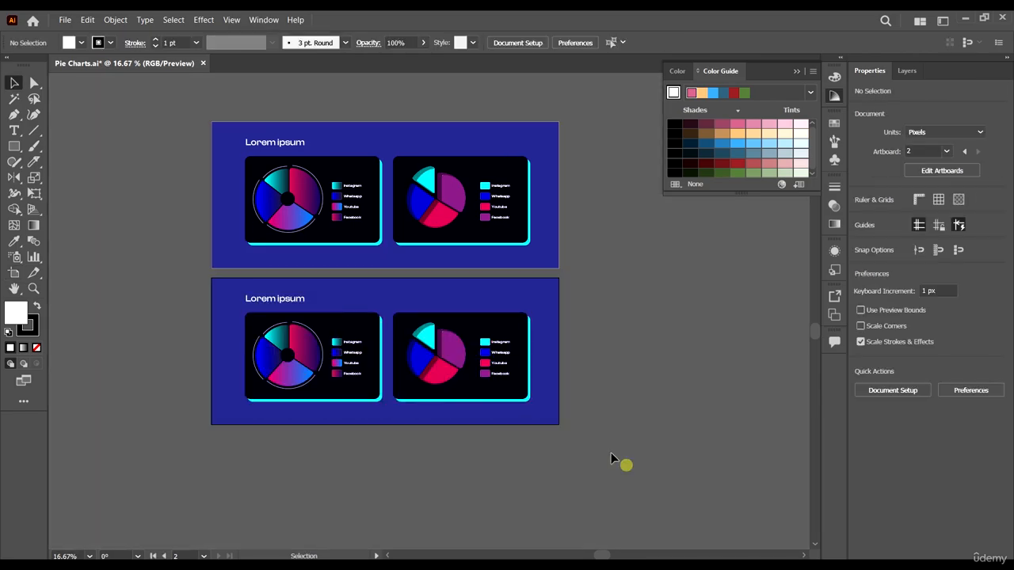
- Delete both chart cards from the copied artboard, keeping only the blue background and the Lorem ipsum heading
{"action": "left_click_drag", "start_coordinate": [548, 439], "coordinate": [231, 317]}
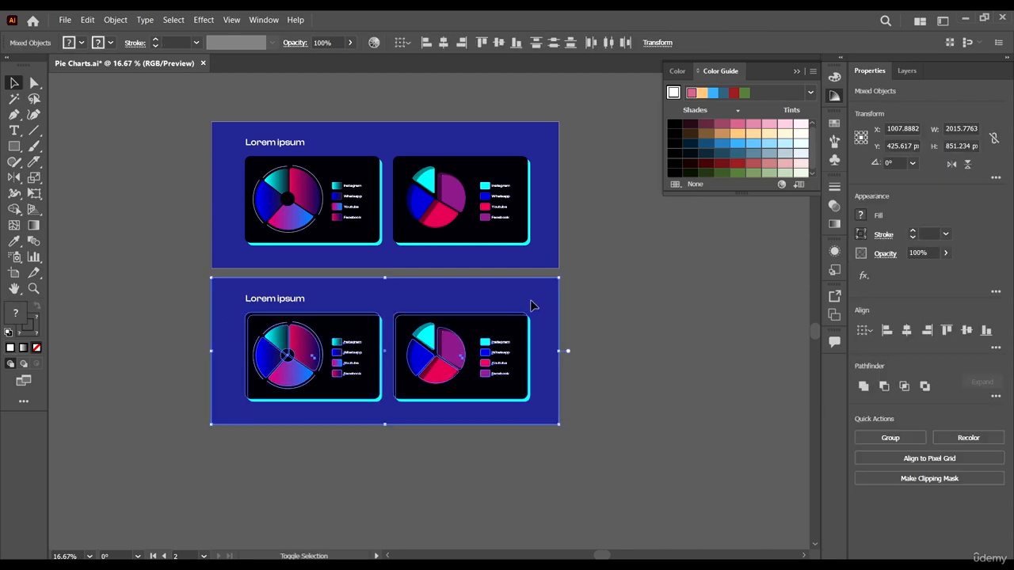
{"action": "key", "text": "Delete"}
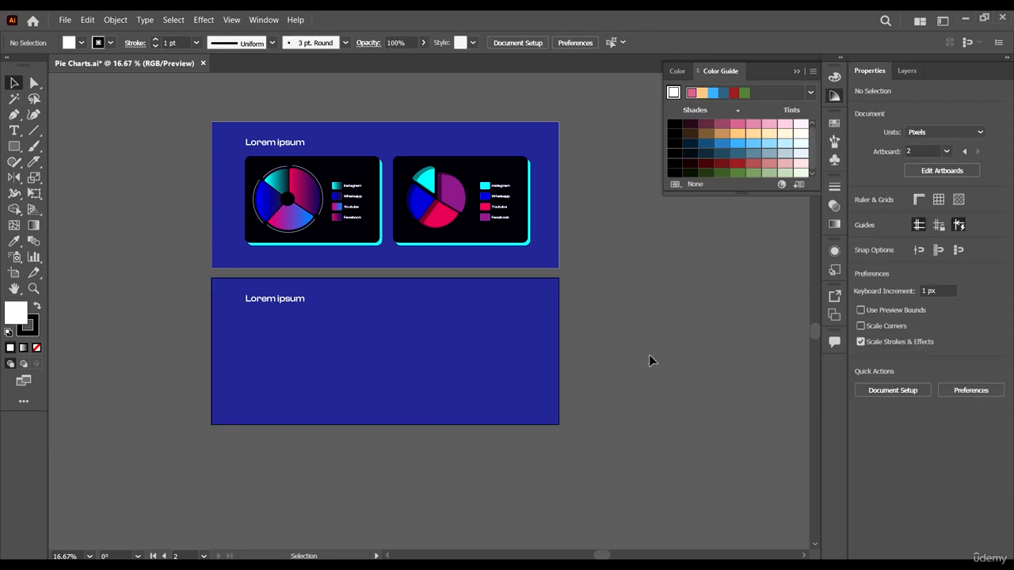
{"action": "scroll", "coordinate": [650, 356], "scroll_direction": "down", "scroll_amount": 4}
{"action": "left_click", "coordinate": [658, 374]}
{"action": "scroll", "coordinate": [376, 274], "scroll_direction": "up", "scroll_amount": 1}
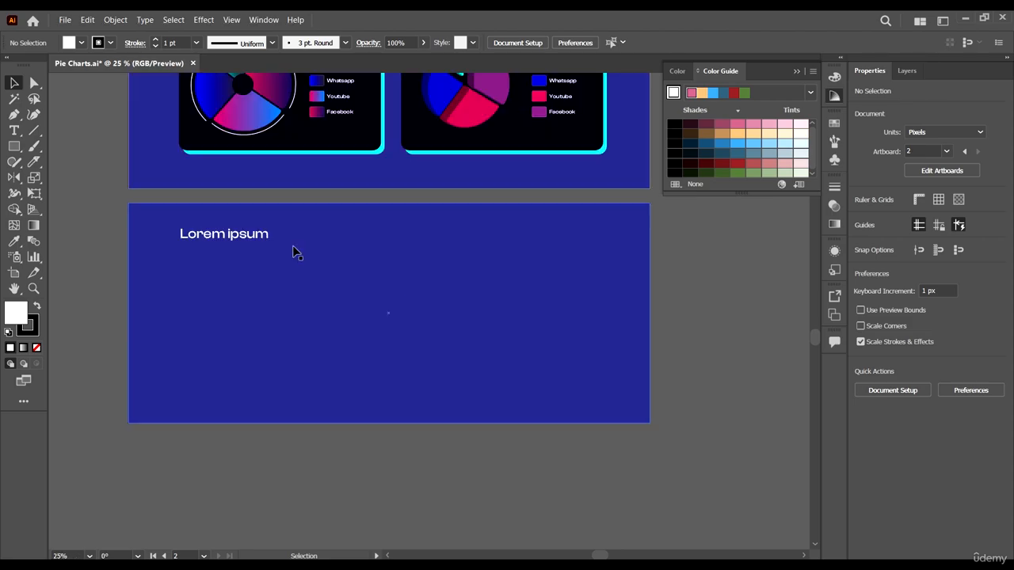
- Create a new layer and transfer the copied artboard's blue background rectangle onto it in the same position
{"action": "scroll", "coordinate": [269, 281], "scroll_direction": "up", "scroll_amount": 5}
{"action": "scroll", "coordinate": [373, 285], "scroll_direction": "down", "scroll_amount": 4}
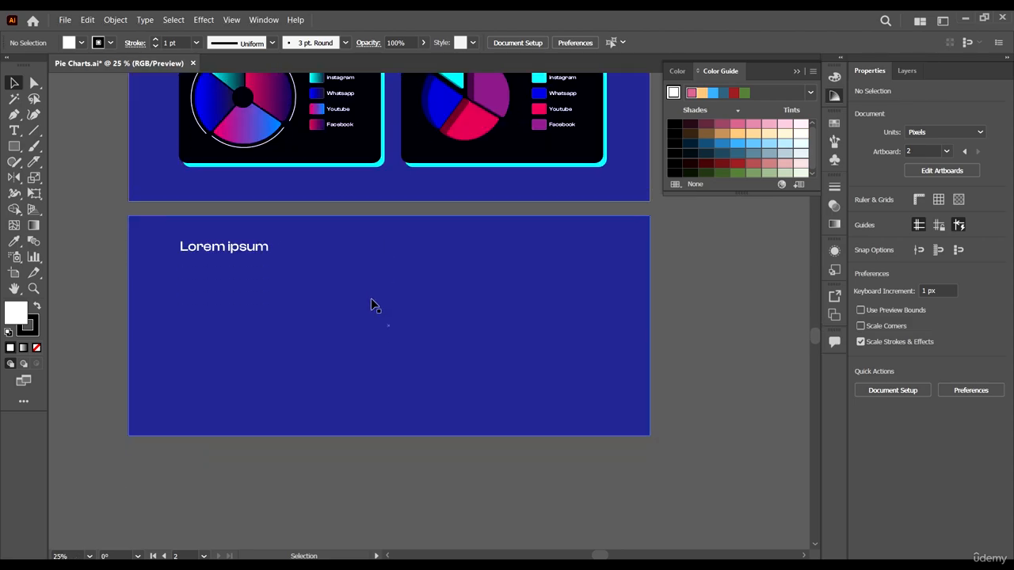
{"action": "scroll", "coordinate": [371, 301], "scroll_direction": "up", "scroll_amount": 4}
{"action": "left_click", "coordinate": [625, 356]}
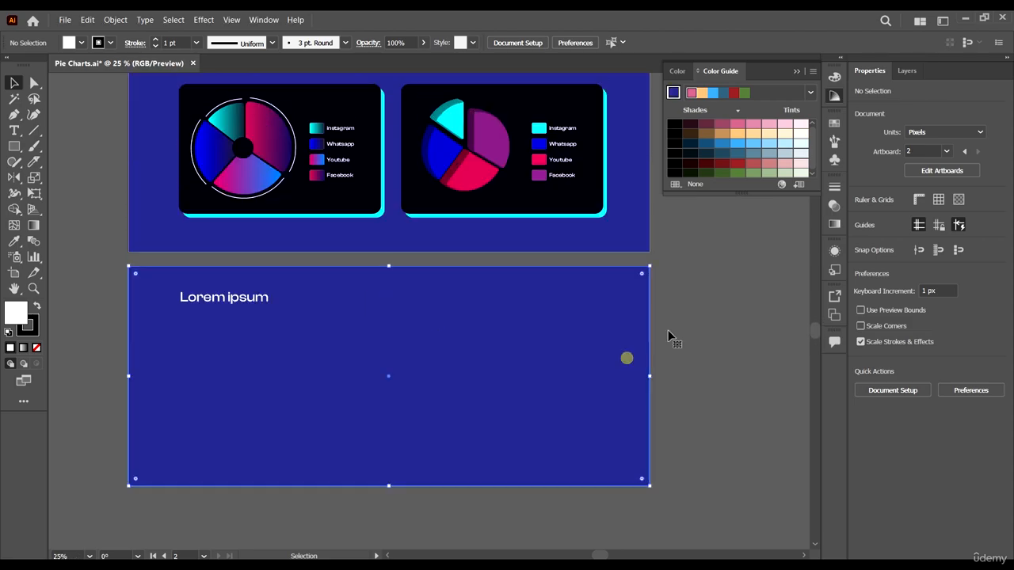
{"action": "left_click", "coordinate": [908, 70]}
{"action": "left_click", "coordinate": [975, 549]}
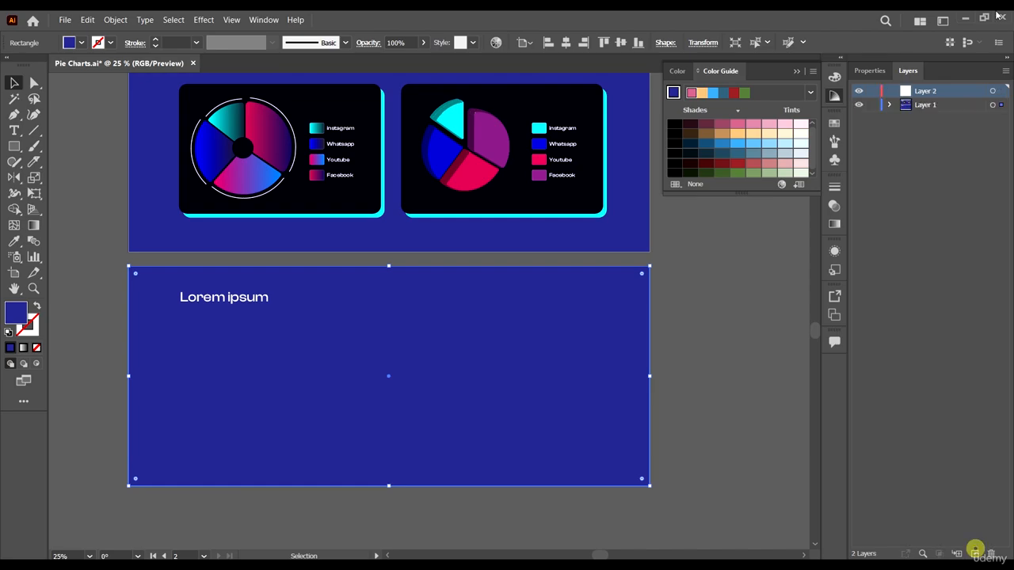
{"action": "left_click", "coordinate": [594, 300]}
{"action": "left_click", "coordinate": [376, 319]}
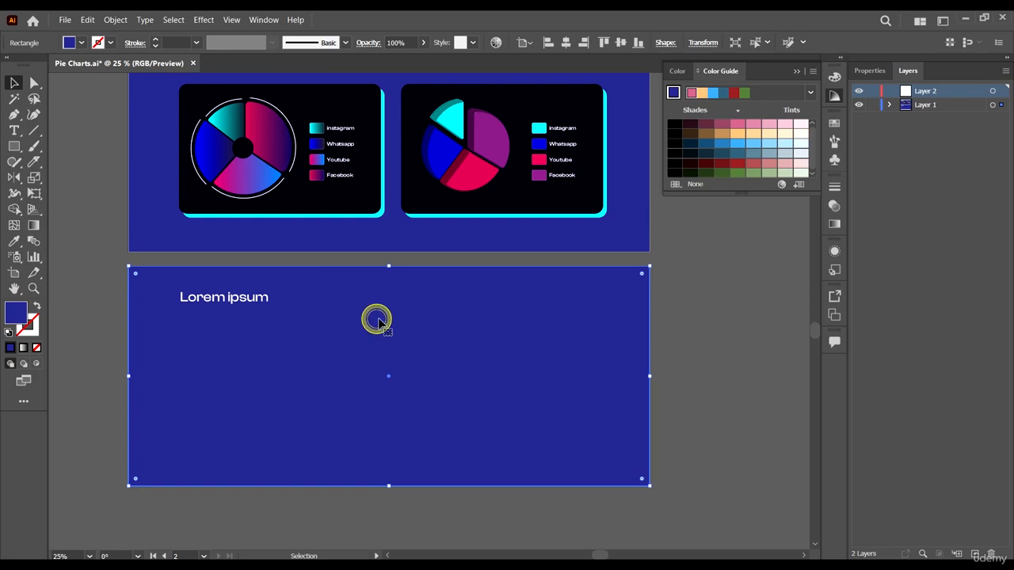
{"action": "key", "text": "ctrl+x"}
{"action": "key", "text": "ctrl+f"}
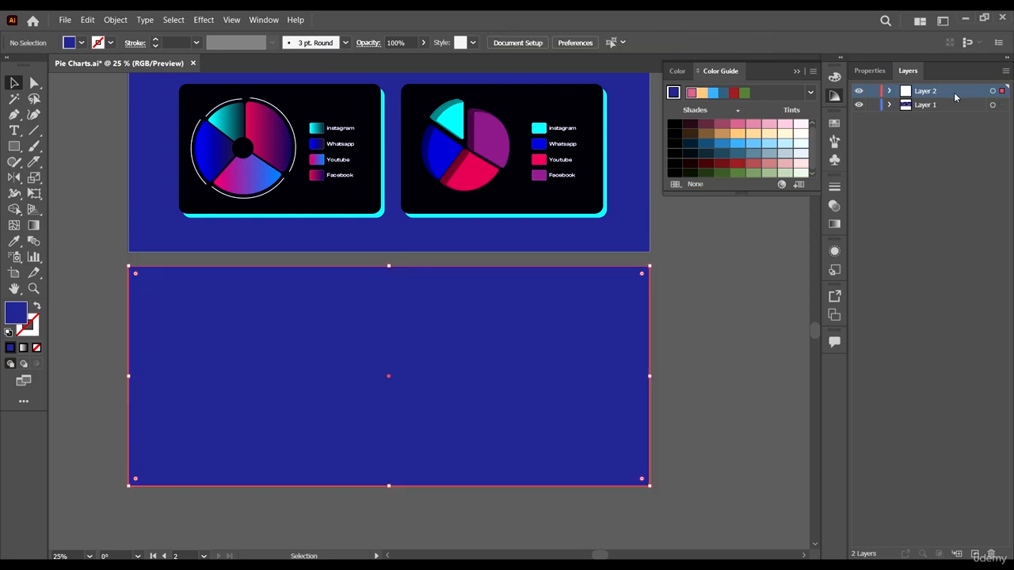
- Move the background layer below Layer 1 and lock it, making Layer 1 the active layer
{"action": "left_click_drag", "start_coordinate": [955, 93], "coordinate": [944, 109]}
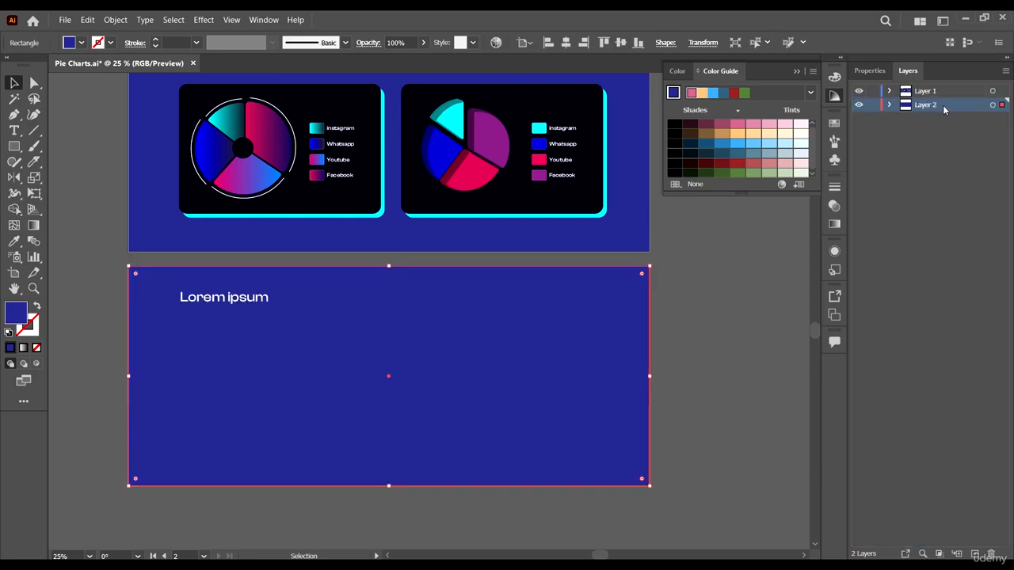
{"action": "left_click", "coordinate": [872, 105]}
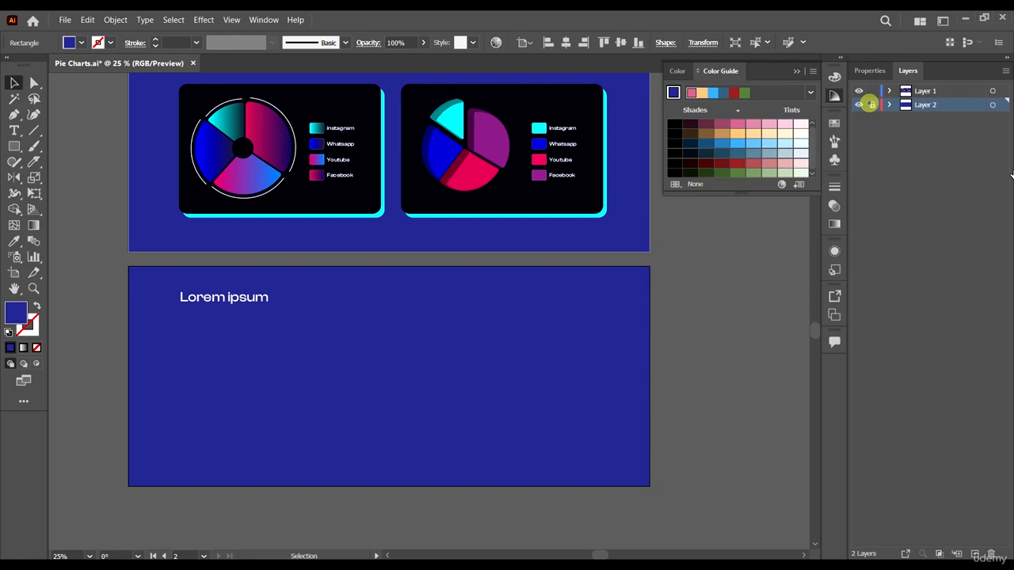
{"action": "left_click", "coordinate": [963, 91]}
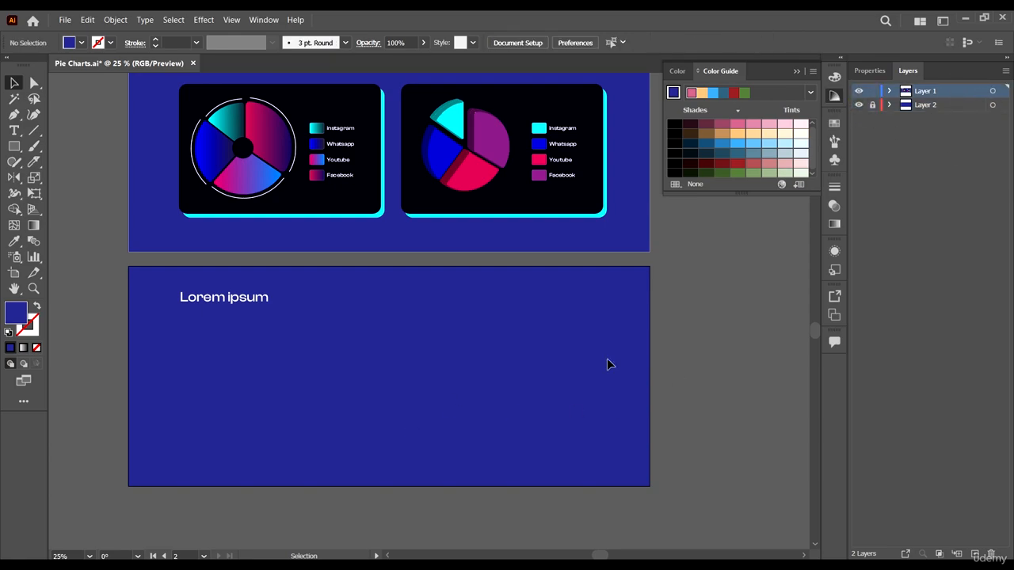
{"action": "left_click", "coordinate": [238, 299]}
{"action": "scroll", "coordinate": [373, 349], "scroll_direction": "down", "scroll_amount": 1}
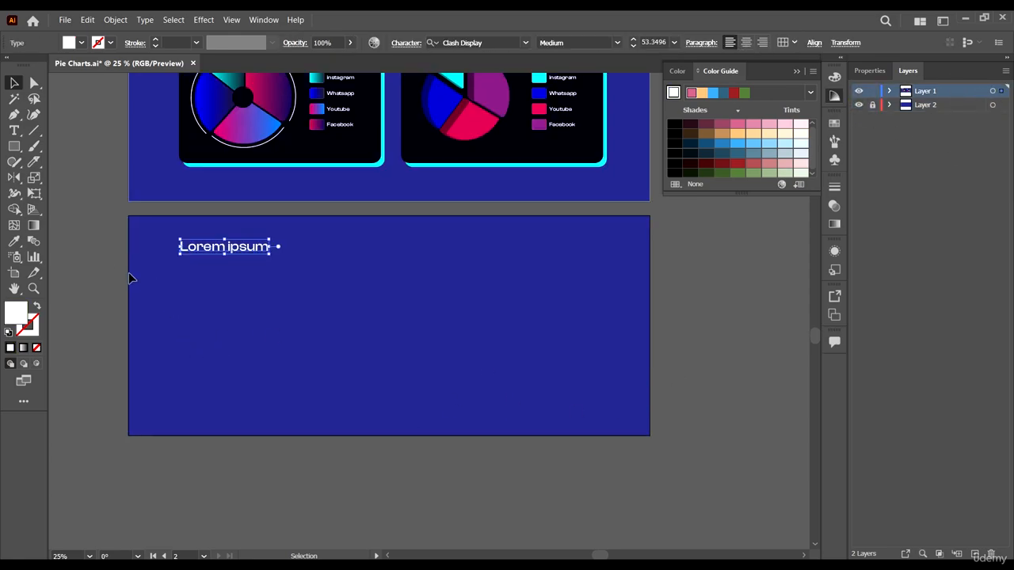
{"action": "left_click", "coordinate": [108, 262]}
- Draw a pie graph below the Lorem ipsum heading on the second artboard with the Pie Graph tool
{"action": "scroll", "coordinate": [132, 272], "scroll_direction": "up", "scroll_amount": 1}
{"action": "left_click", "coordinate": [32, 257]}
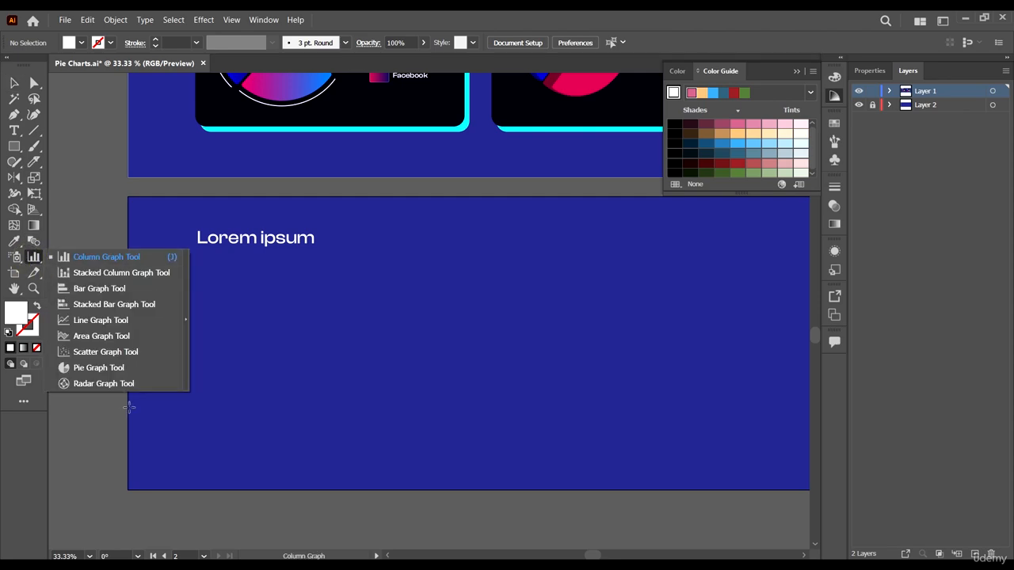
{"action": "left_click", "coordinate": [111, 370]}
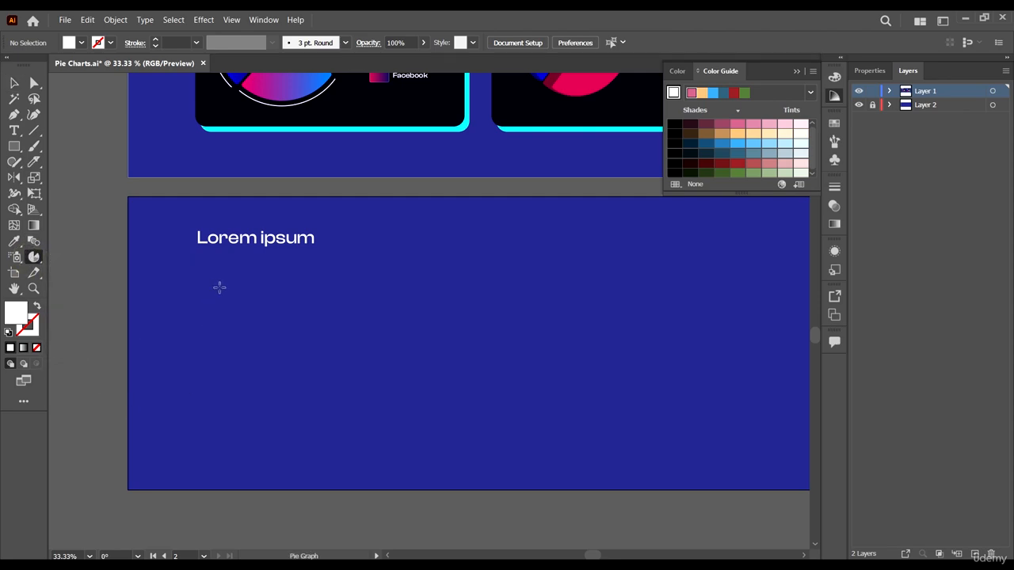
{"action": "scroll", "coordinate": [220, 288], "scroll_direction": "up", "scroll_amount": 1}
{"action": "left_click_drag", "start_coordinate": [227, 317], "coordinate": [369, 450]}
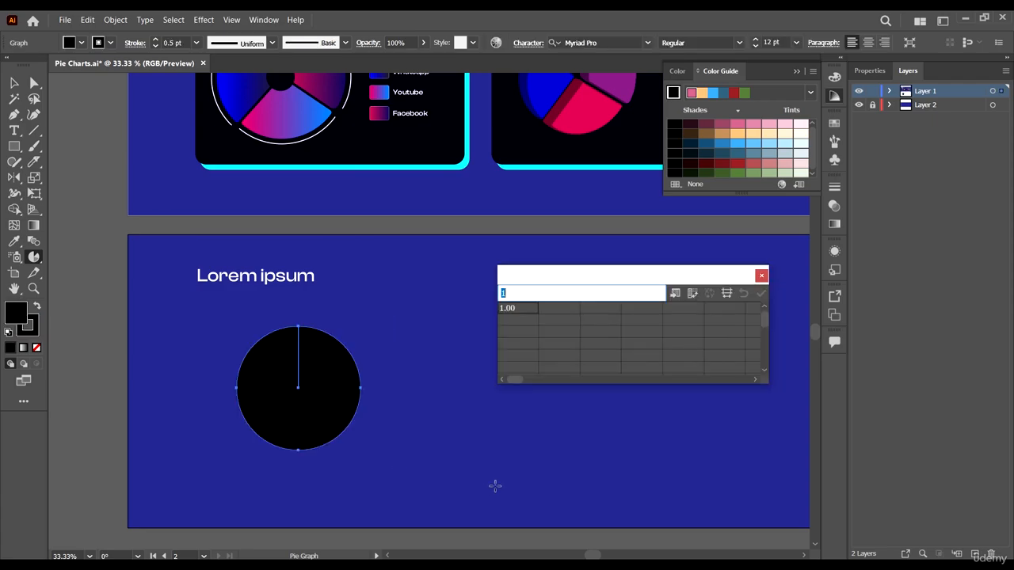
- Enter the labels Facebook, Youtube, Whatsapp and Instagram across the first row of the graph data
{"action": "scroll", "coordinate": [457, 248], "scroll_direction": "up", "scroll_amount": 1}
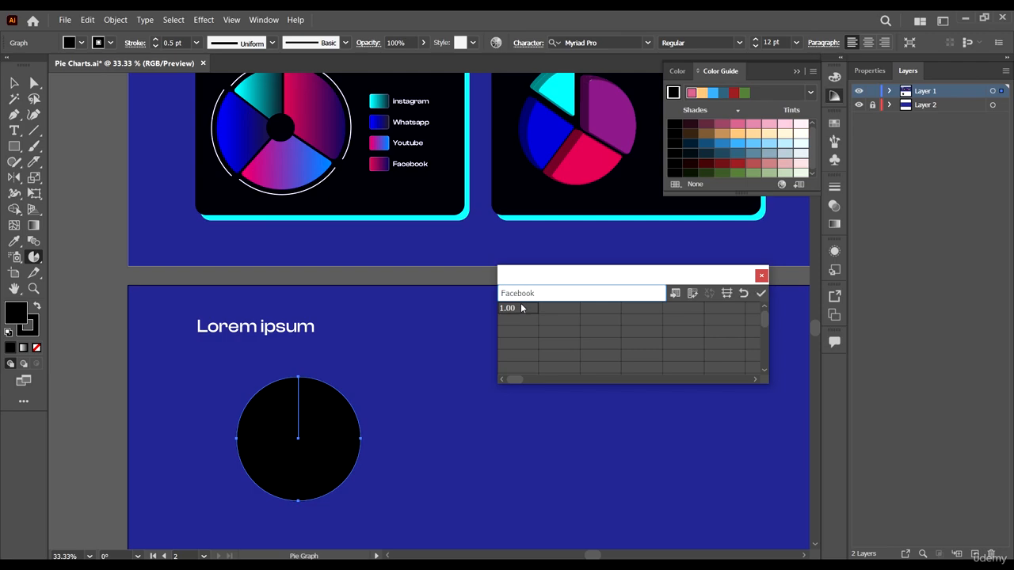
{"action": "left_click", "coordinate": [544, 311]}
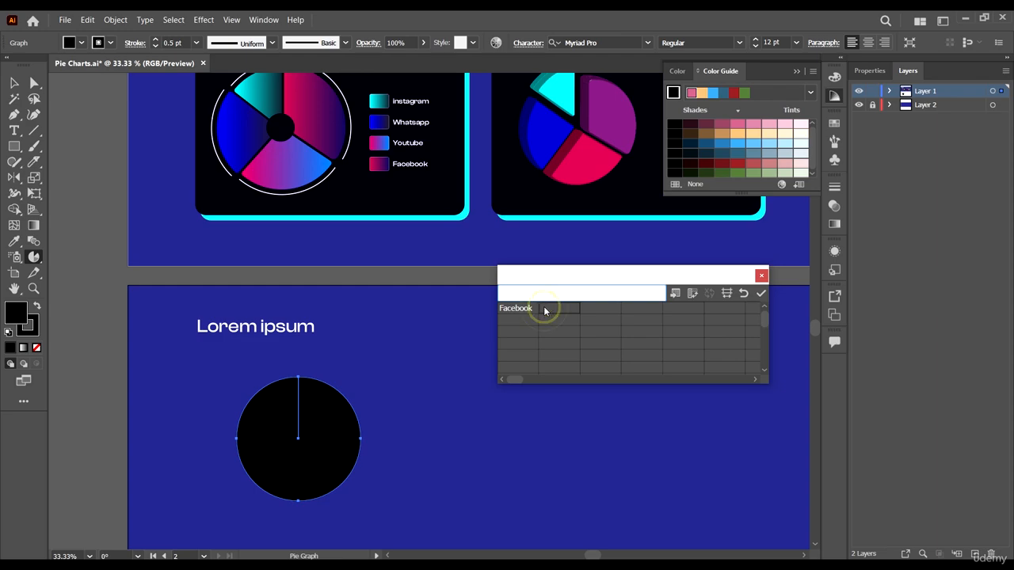
{"action": "type", "text": "Youtube"}
{"action": "left_click", "coordinate": [600, 310]}
{"action": "type", "text": "What"}
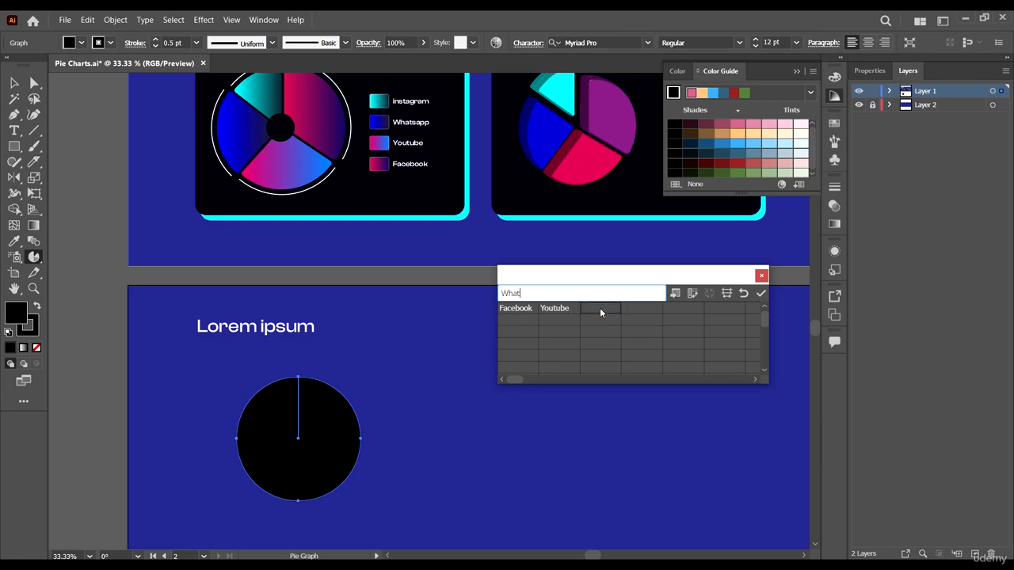
{"action": "type", "text": "sapp"}
{"action": "left_click", "coordinate": [638, 310]}
{"action": "type", "text": "Instagram"}
{"action": "left_click", "coordinate": [672, 310]}
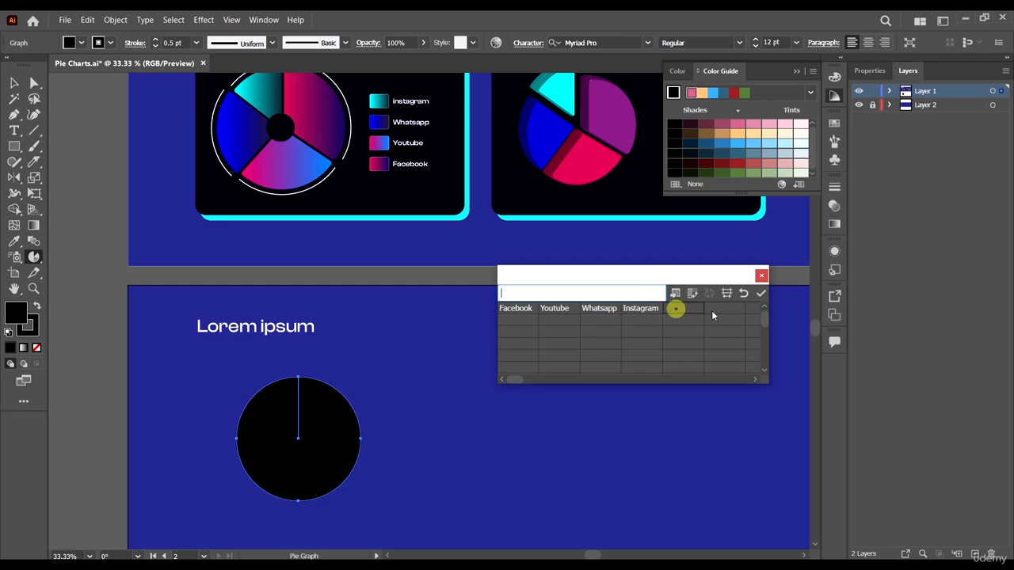
- Enter the values 2.90, 2.50, 2.00 and 1.80 beneath the four labels and apply the data to the graph
{"action": "left_click", "coordinate": [519, 320]}
{"action": "left_click", "coordinate": [553, 322]}
{"action": "type", "text": "2.5"}
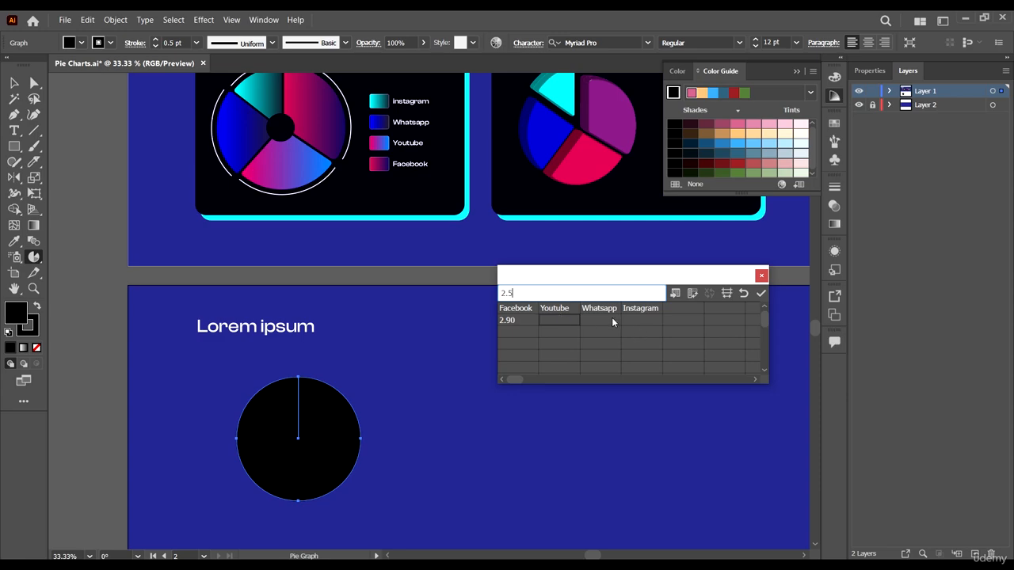
{"action": "left_click", "coordinate": [611, 320]}
{"action": "type", "text": "1"}
{"action": "key", "text": "BackSpace"}
{"action": "type", "text": "2"}
{"action": "left_click", "coordinate": [645, 320]}
{"action": "left_click", "coordinate": [627, 326]}
{"action": "left_click", "coordinate": [760, 293]}
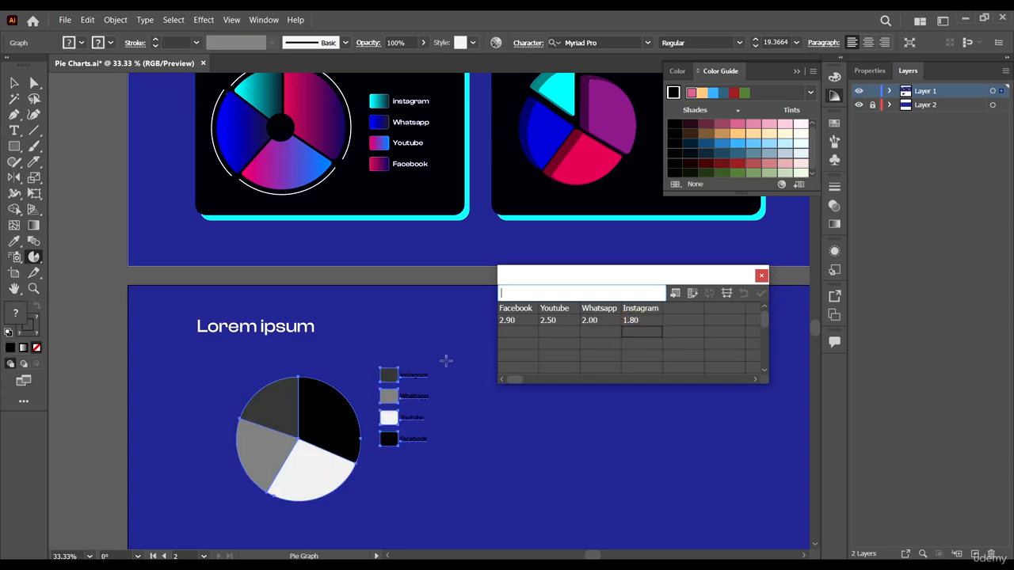
- Compare the new pie graph with the finished design above it and close the graph data window
{"action": "scroll", "coordinate": [330, 406], "scroll_direction": "down", "scroll_amount": 3}
{"action": "scroll", "coordinate": [330, 406], "scroll_direction": "up", "scroll_amount": 4}
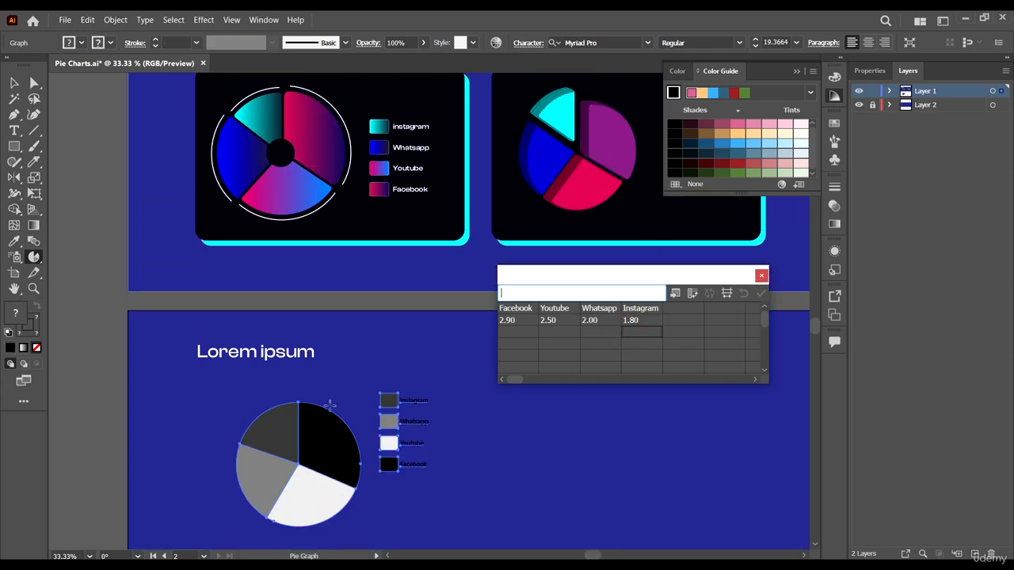
{"action": "scroll", "coordinate": [356, 497], "scroll_direction": "down", "scroll_amount": 2}
{"action": "scroll", "coordinate": [412, 456], "scroll_direction": "down", "scroll_amount": 2}
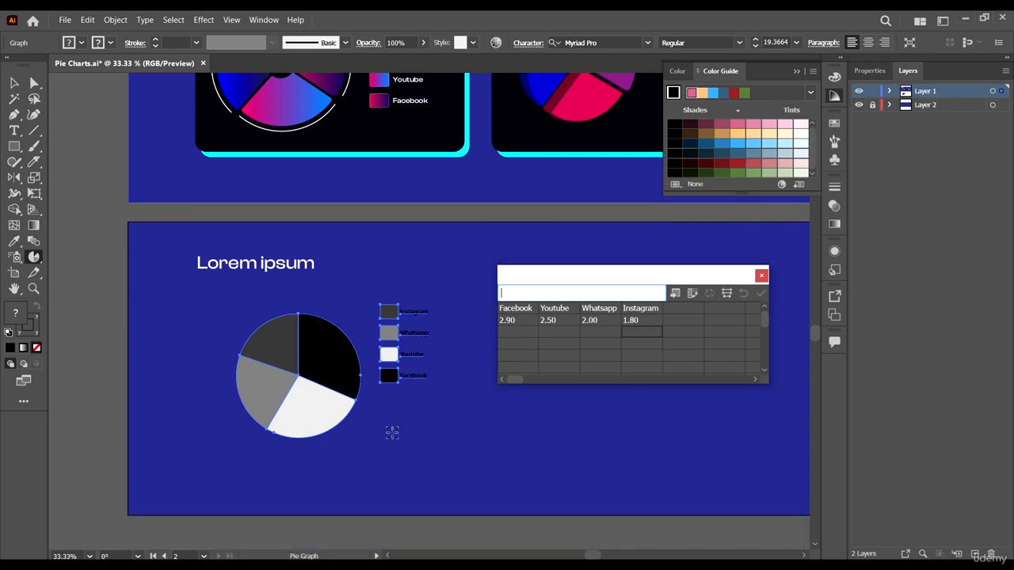
{"action": "scroll", "coordinate": [393, 430], "scroll_direction": "down", "scroll_amount": 2}
{"action": "scroll", "coordinate": [393, 403], "scroll_direction": "up", "scroll_amount": 1}
{"action": "scroll", "coordinate": [393, 403], "scroll_direction": "up", "scroll_amount": 1}
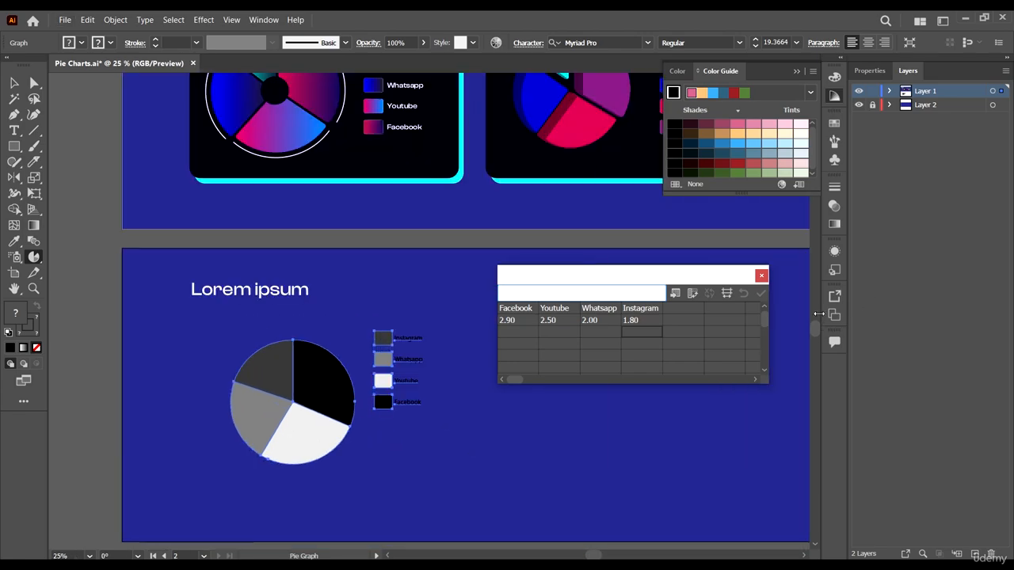
{"action": "left_click", "coordinate": [762, 275]}
{"action": "scroll", "coordinate": [383, 351], "scroll_direction": "right", "scroll_amount": 1}
{"action": "scroll", "coordinate": [670, 281], "scroll_direction": "up", "scroll_amount": 1}
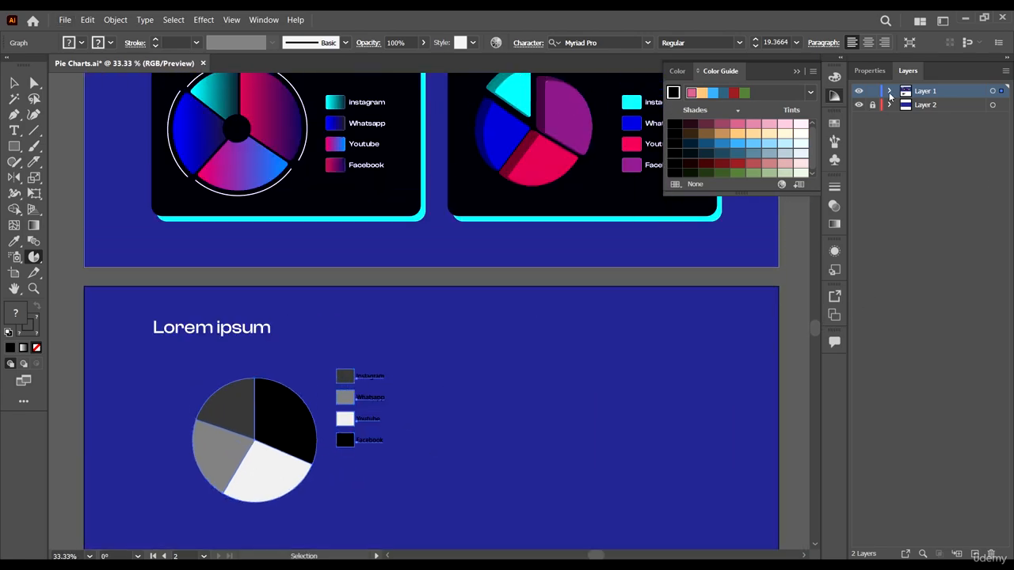
- Recolor the pie graph with the Web Color Group, shuffling the order to blue for Instagram, red for Whatsapp and orange for Youtube
{"action": "left_click", "coordinate": [870, 71]}
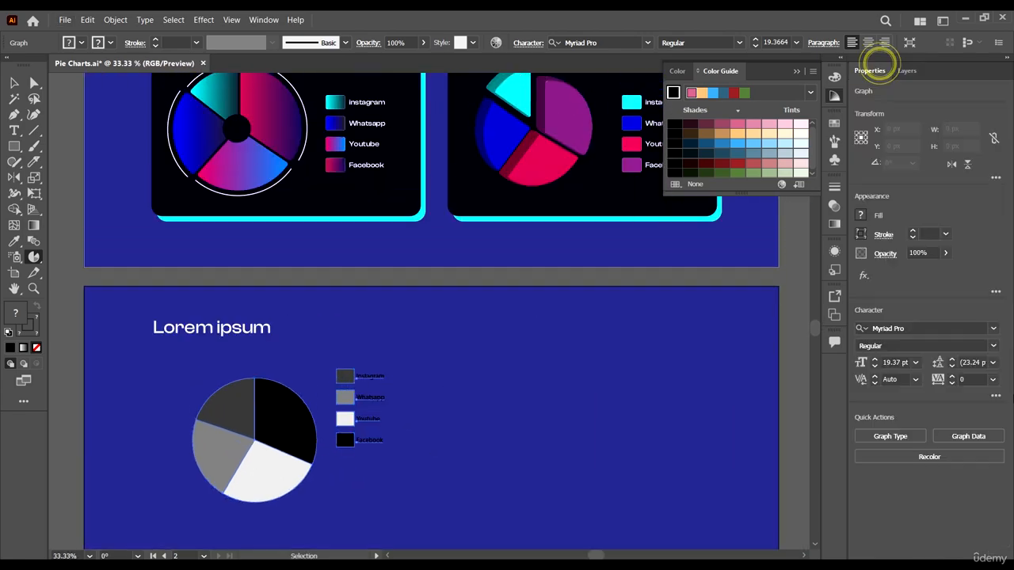
{"action": "left_click", "coordinate": [966, 456]}
{"action": "left_click", "coordinate": [905, 176]}
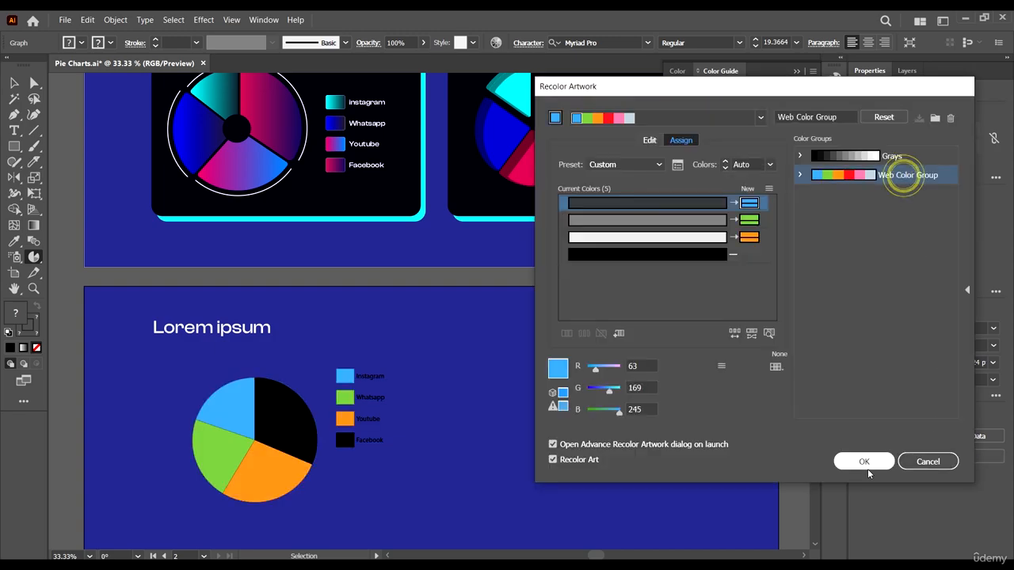
{"action": "left_click", "coordinate": [862, 464]}
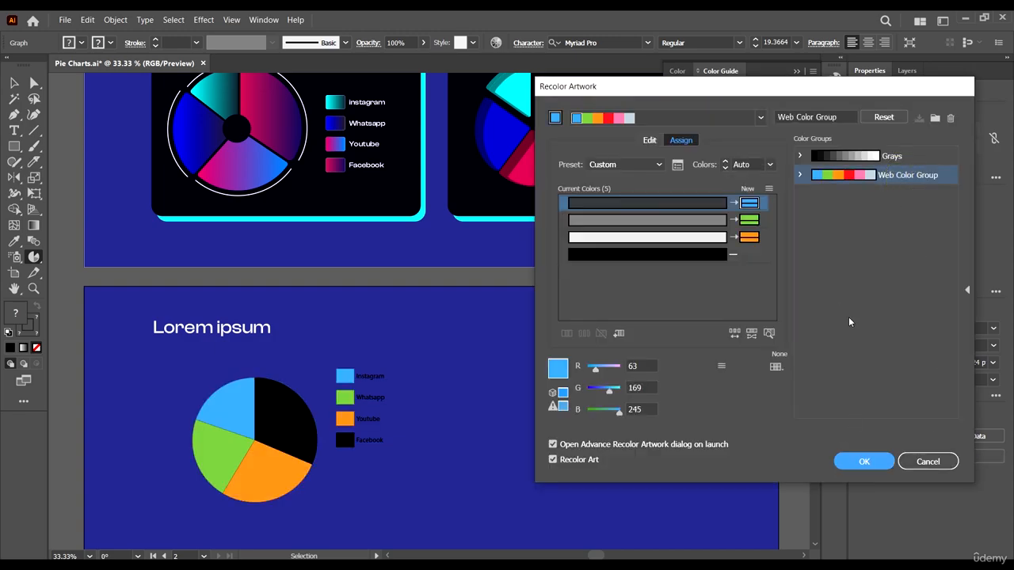
{"action": "left_click", "coordinate": [733, 334]}
{"action": "left_click", "coordinate": [733, 334]}
{"action": "left_click", "coordinate": [734, 333]}
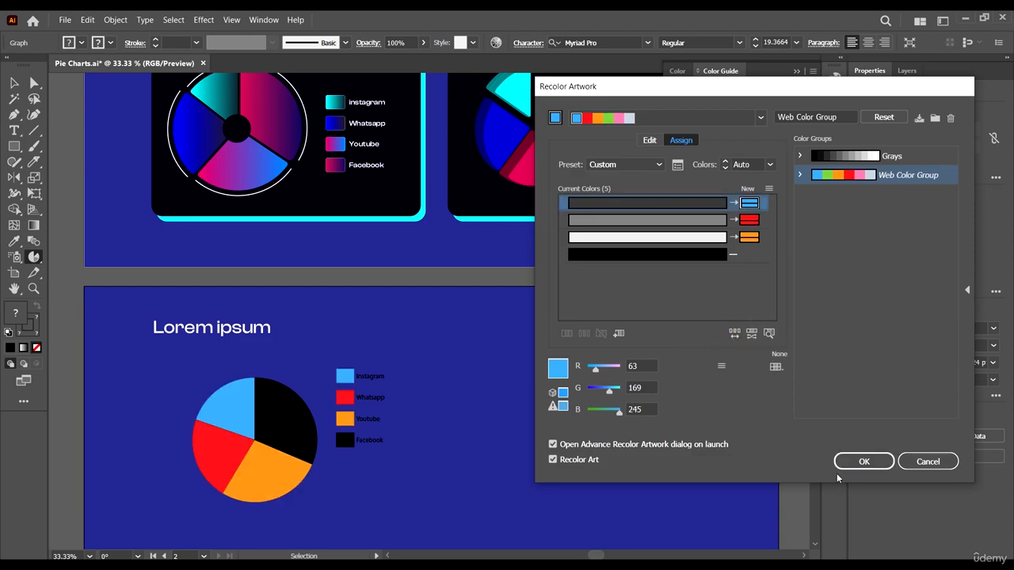
{"action": "left_click", "coordinate": [864, 461]}
{"action": "left_click", "coordinate": [745, 306]}
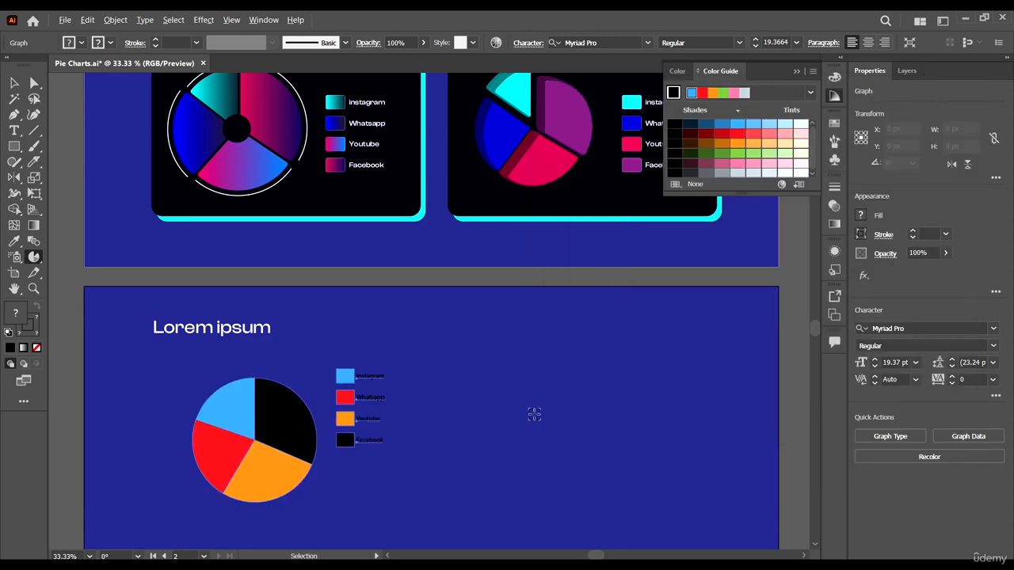
- Compare the recolored pie graph with the finished designs on the first artboard and deselect it
{"action": "scroll", "coordinate": [534, 414], "scroll_direction": "down", "scroll_amount": 2}
{"action": "scroll", "coordinate": [491, 444], "scroll_direction": "up", "scroll_amount": 1}
{"action": "scroll", "coordinate": [573, 507], "scroll_direction": "down", "scroll_amount": 1}
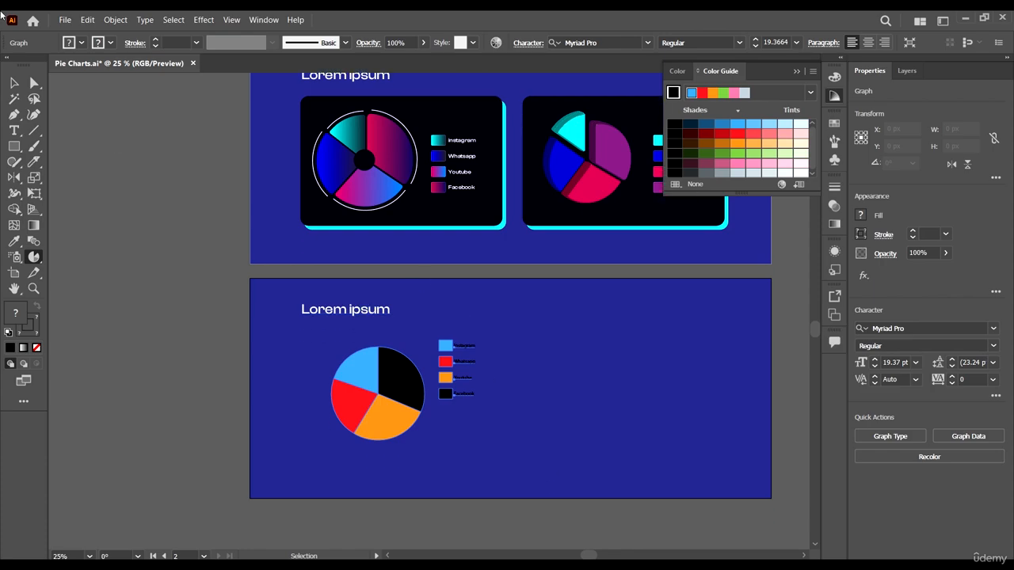
{"action": "left_click", "coordinate": [14, 83]}
{"action": "scroll", "coordinate": [426, 426], "scroll_direction": "up", "scroll_amount": 1}
{"action": "scroll", "coordinate": [464, 461], "scroll_direction": "up", "scroll_amount": 2}
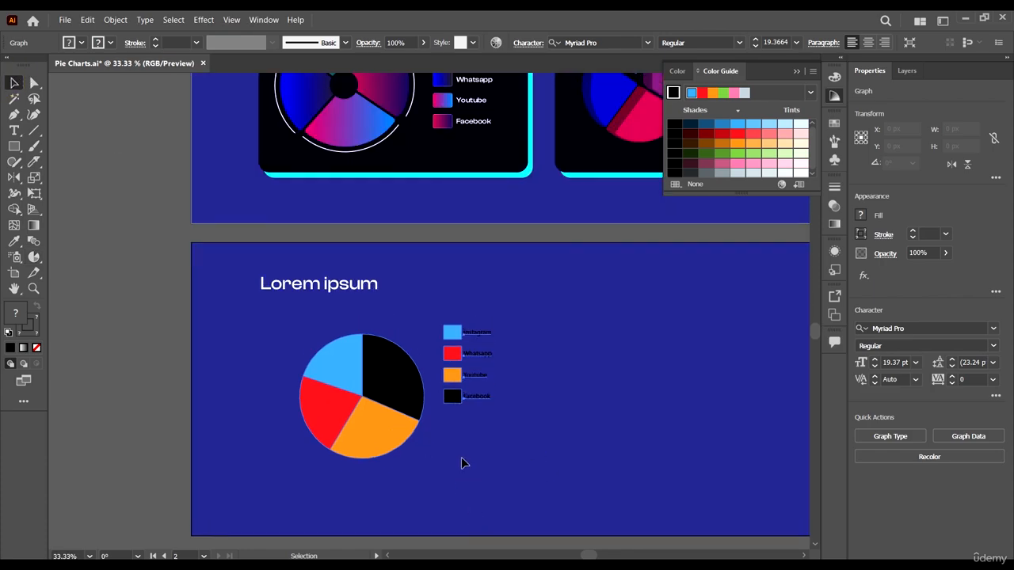
{"action": "scroll", "coordinate": [491, 464], "scroll_direction": "up", "scroll_amount": 1}
{"action": "scroll", "coordinate": [493, 464], "scroll_direction": "down", "scroll_amount": 1}
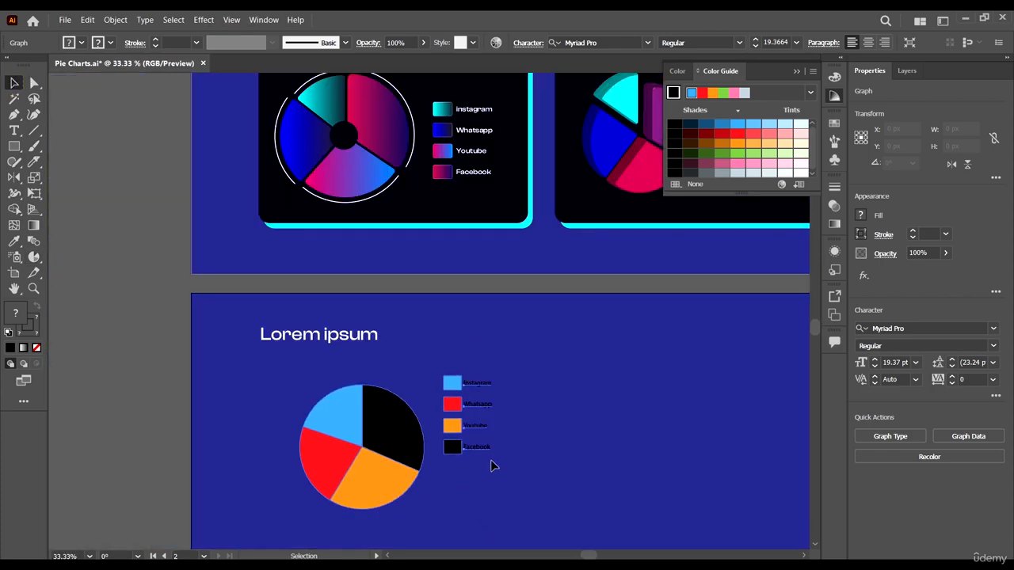
{"action": "left_click", "coordinate": [448, 500]}
{"action": "scroll", "coordinate": [421, 473], "scroll_direction": "up", "scroll_amount": 1}
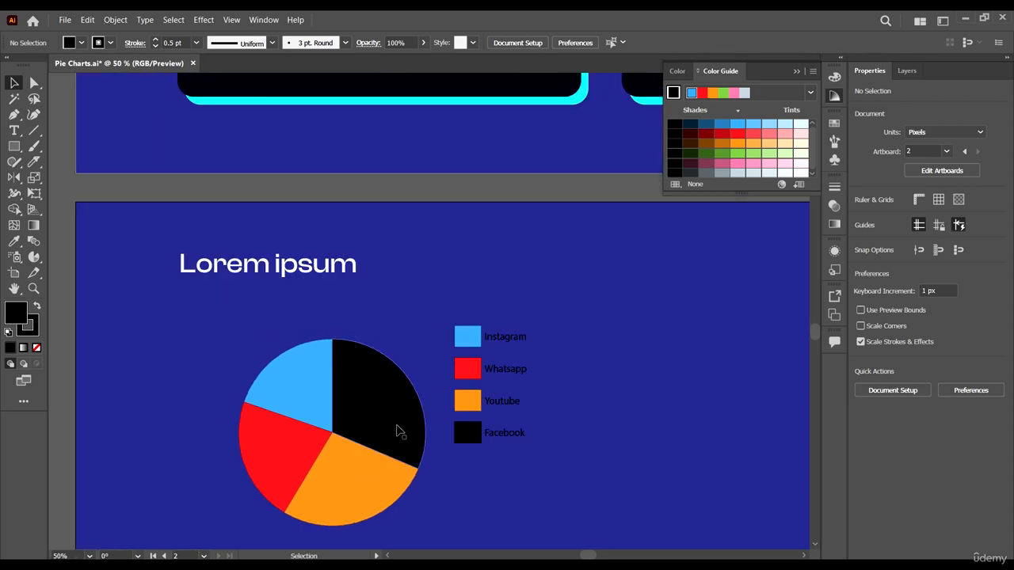
- Ungroup the pie graph, accept converting it to ordinary artwork, and deselect it
{"action": "left_click", "coordinate": [397, 428]}
{"action": "left_click", "coordinate": [113, 20]}
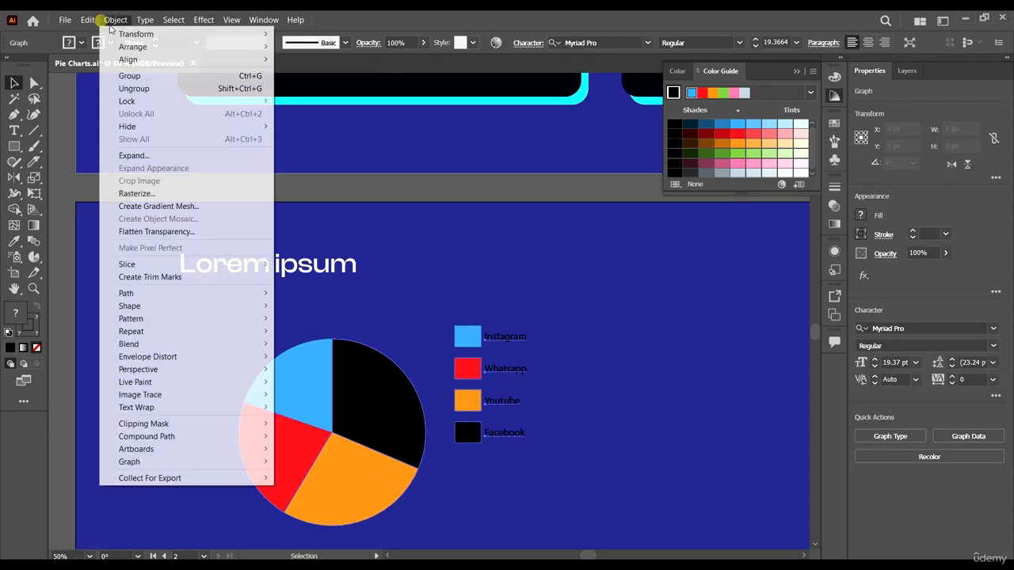
{"action": "left_click", "coordinate": [139, 88]}
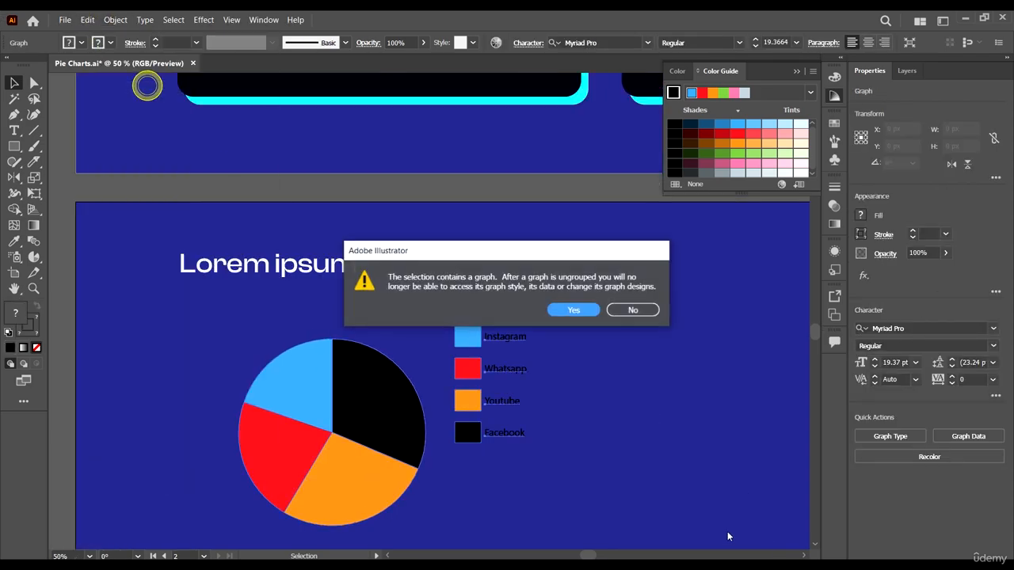
{"action": "left_click", "coordinate": [579, 313]}
{"action": "scroll", "coordinate": [601, 401], "scroll_direction": "down", "scroll_amount": 1}
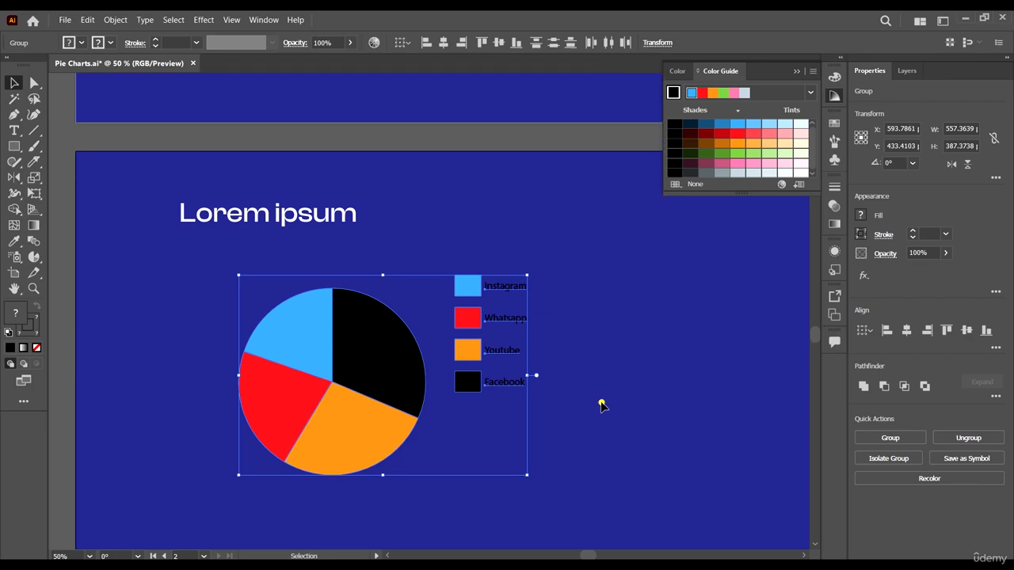
{"action": "left_click", "coordinate": [602, 402]}
- Set the legend labels in the Clash Display font and nudge them slightly away from their color swatches
{"action": "left_click", "coordinate": [511, 292]}
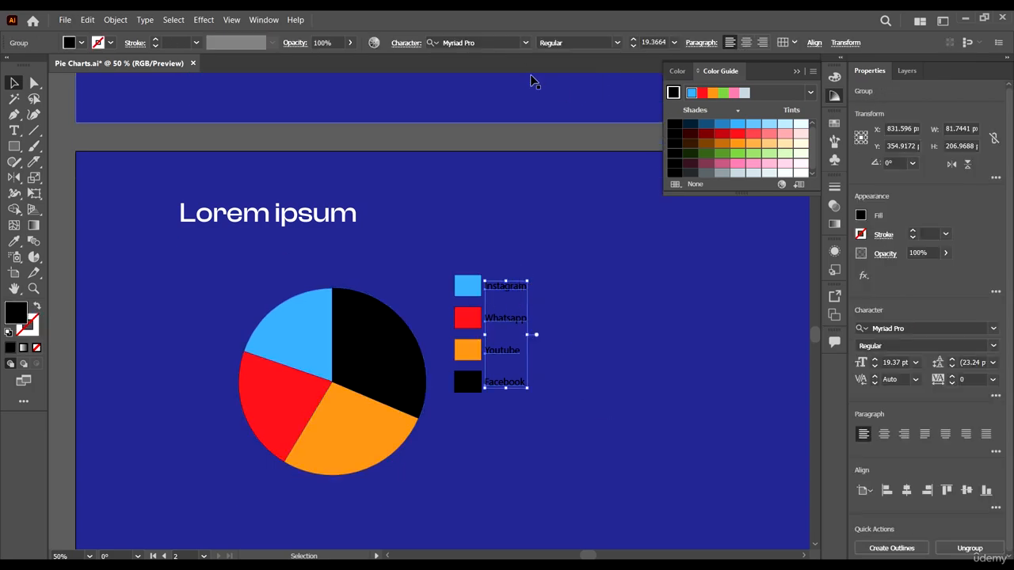
{"action": "left_click", "coordinate": [502, 44]}
{"action": "type", "text": "cl"}
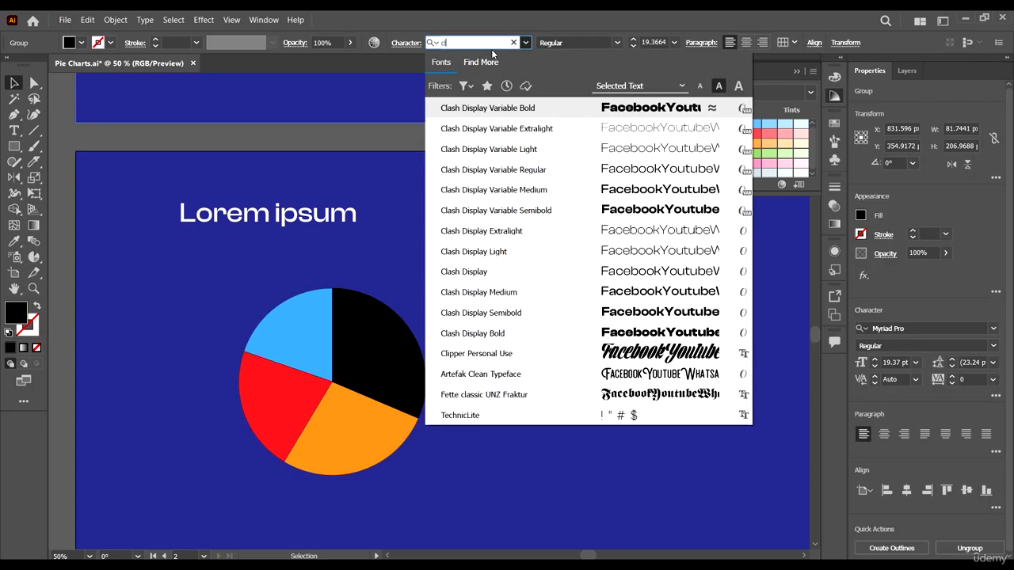
{"action": "type", "text": "ash"}
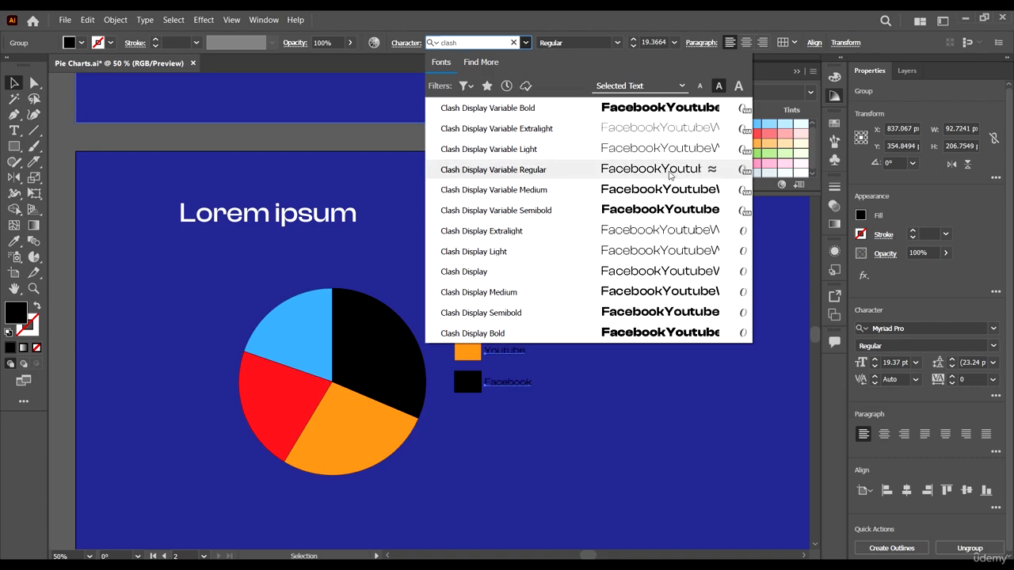
{"action": "left_click", "coordinate": [645, 278]}
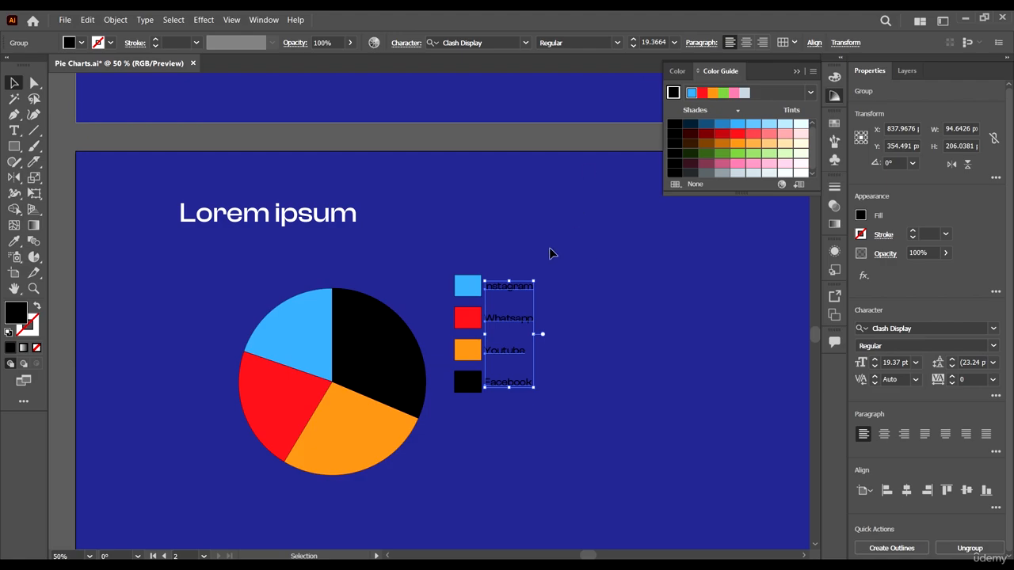
{"action": "mouse_move", "coordinate": [525, 292]}
{"action": "left_mouse_down"}
{"action": "mouse_move", "coordinate": [519, 272]}
{"action": "mouse_move", "coordinate": [529, 290]}
{"action": "left_mouse_up"}
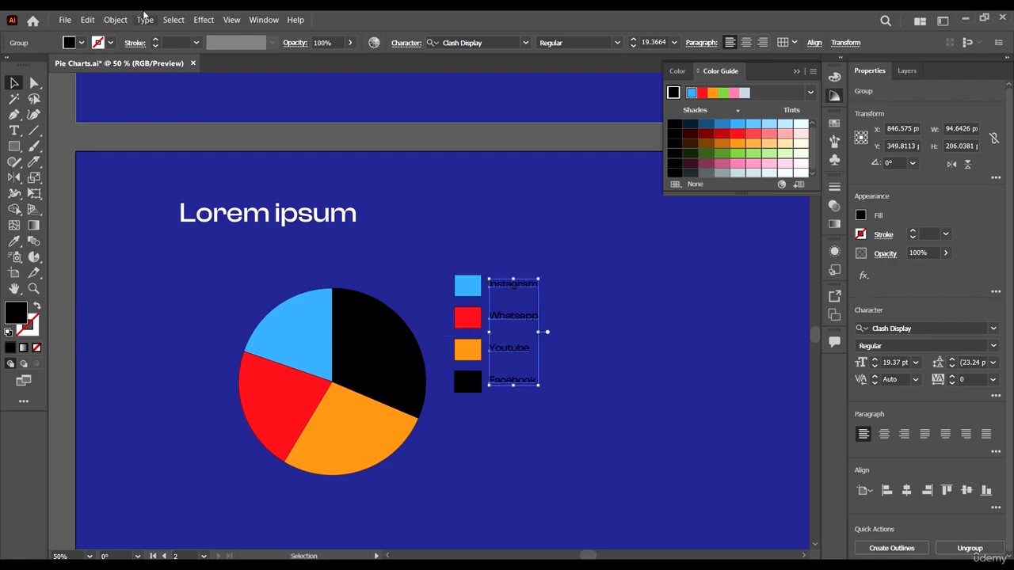
- Fill the four legend labels with the lightest gray swatch of the grays group
{"action": "left_click", "coordinate": [82, 43]}
{"action": "scroll", "coordinate": [98, 101], "scroll_direction": "down", "scroll_amount": 5}
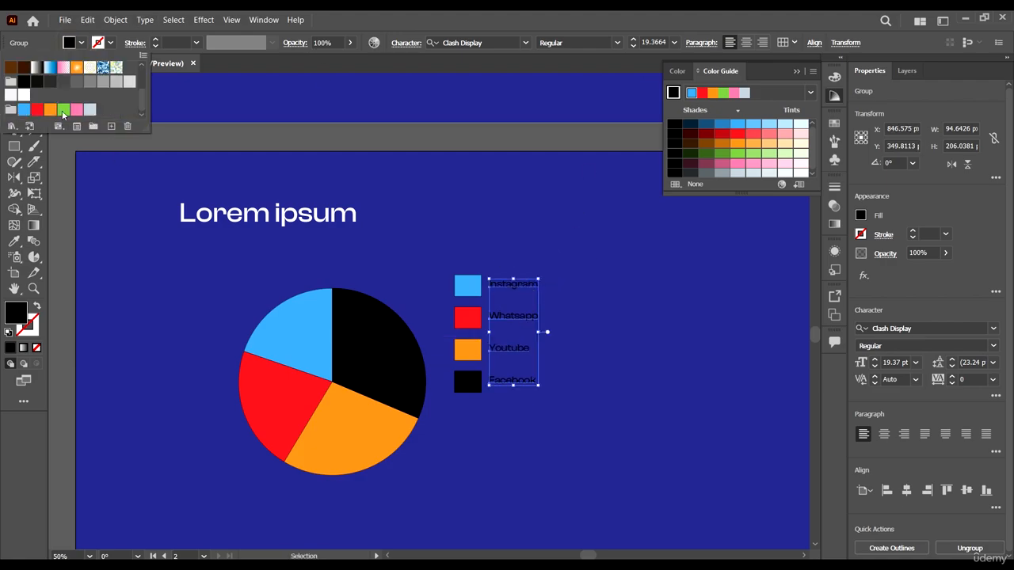
{"action": "left_click", "coordinate": [89, 83]}
{"action": "left_click", "coordinate": [103, 81]}
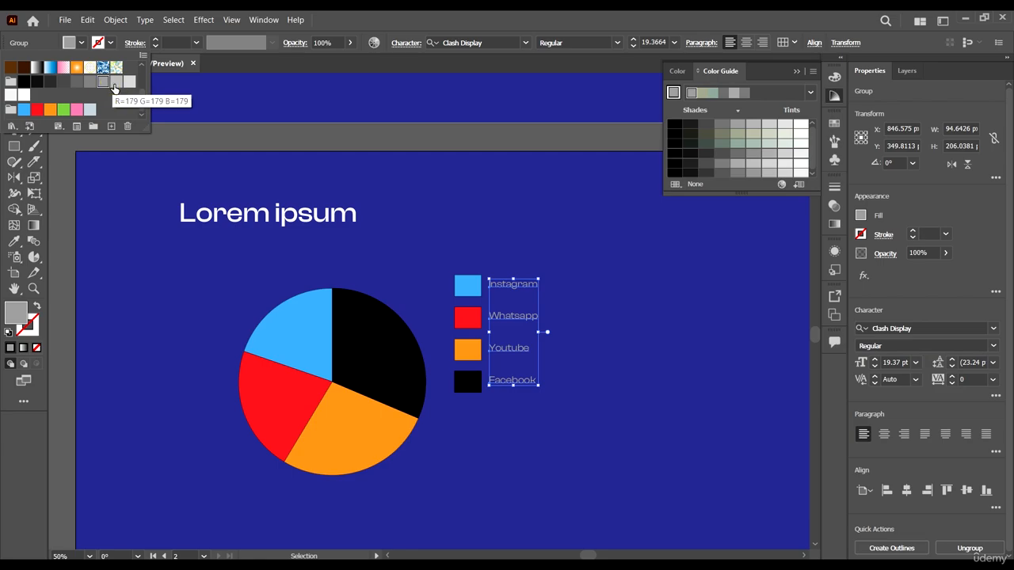
{"action": "left_click", "coordinate": [305, 106]}
{"action": "scroll", "coordinate": [607, 362], "scroll_direction": "down", "scroll_amount": 2}
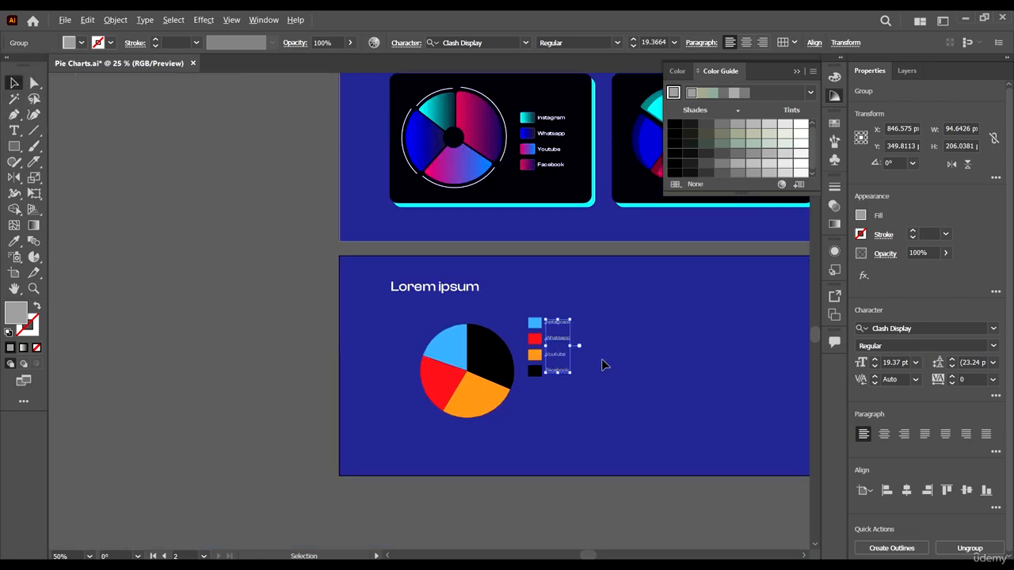
{"action": "left_click", "coordinate": [82, 43]}
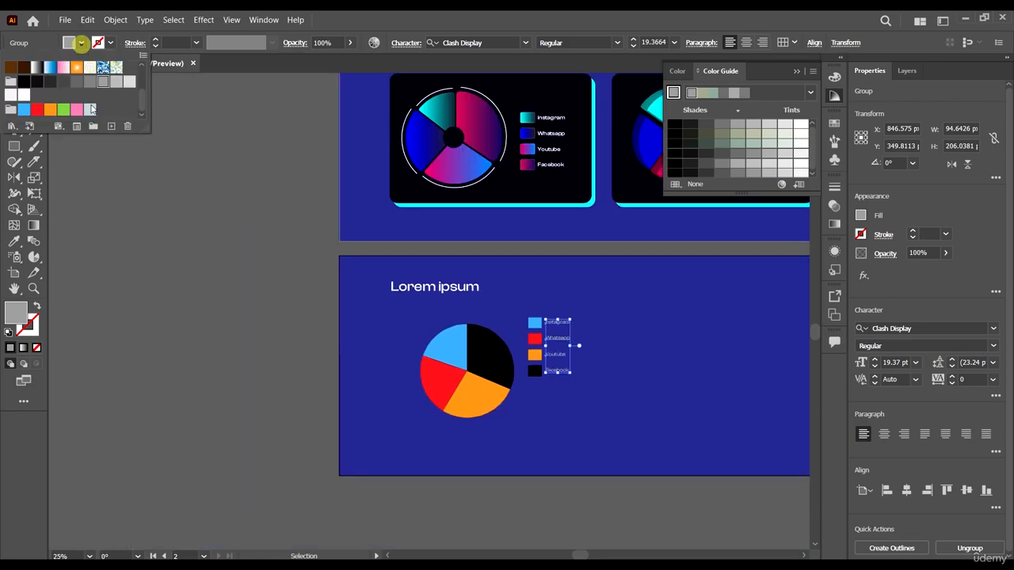
{"action": "left_click", "coordinate": [129, 82]}
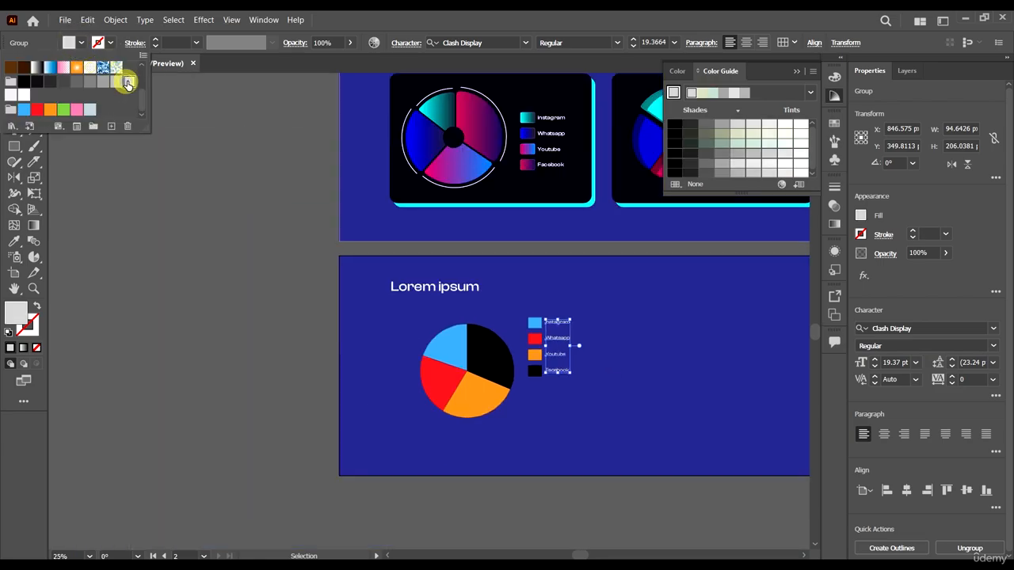
- Change the legend labels' font style to Medium and deselect them
{"action": "left_click", "coordinate": [570, 17]}
{"action": "left_click", "coordinate": [617, 42]}
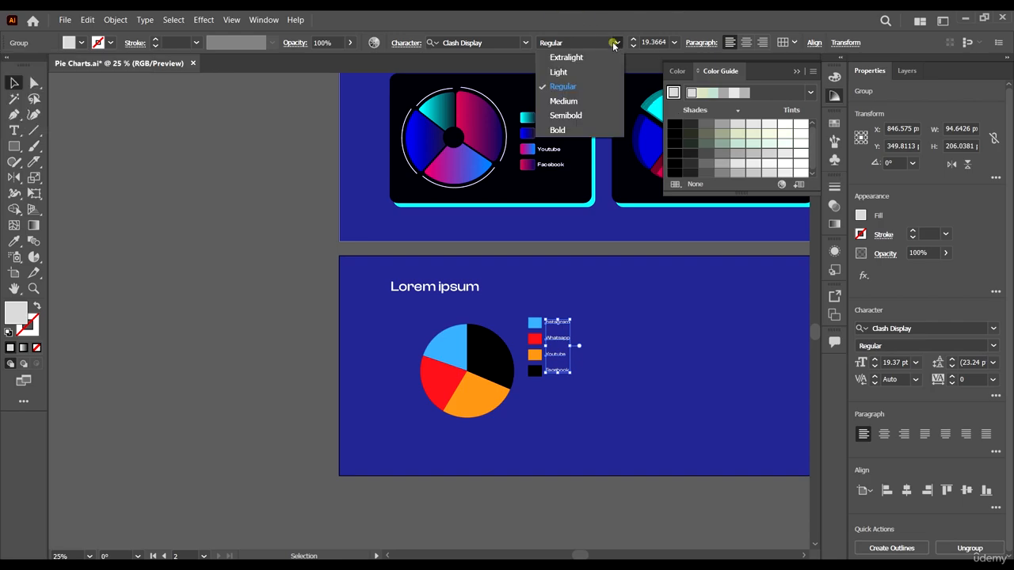
{"action": "left_click", "coordinate": [577, 101]}
{"action": "left_click", "coordinate": [272, 337]}
- Ungroup the combined pie slices and legend swatches into one group per color
{"action": "scroll", "coordinate": [562, 147], "scroll_direction": "up", "scroll_amount": 1}
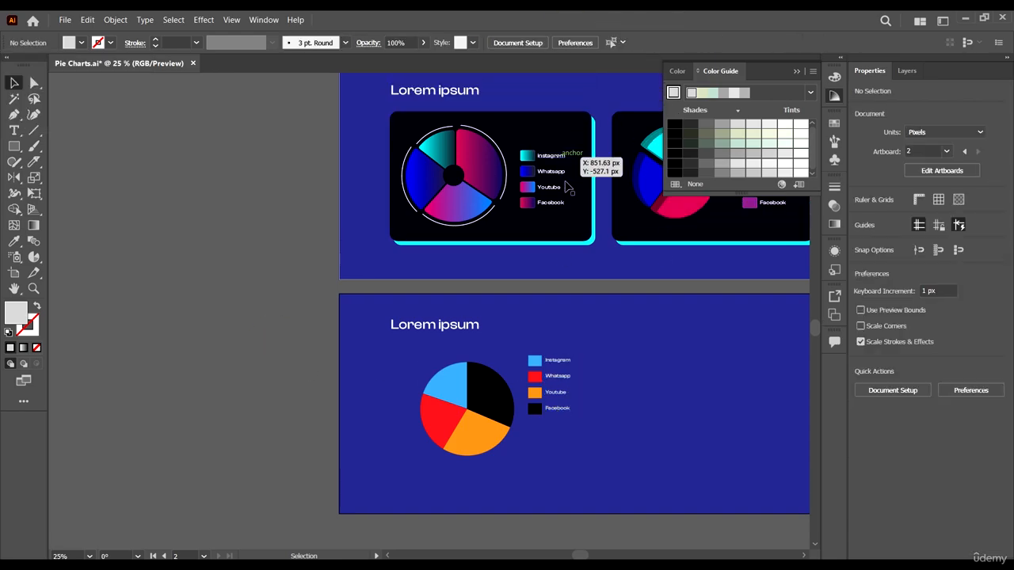
{"action": "scroll", "coordinate": [590, 388], "scroll_direction": "up", "scroll_amount": 2}
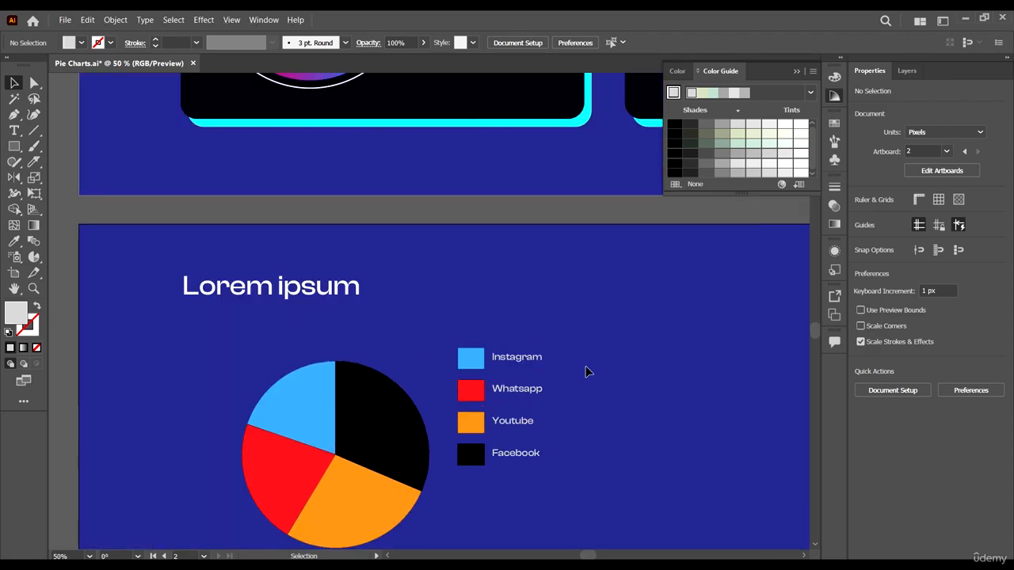
{"action": "scroll", "coordinate": [587, 371], "scroll_direction": "down", "scroll_amount": 2}
{"action": "scroll", "coordinate": [493, 426], "scroll_direction": "up", "scroll_amount": 1}
{"action": "scroll", "coordinate": [491, 429], "scroll_direction": "up", "scroll_amount": 1}
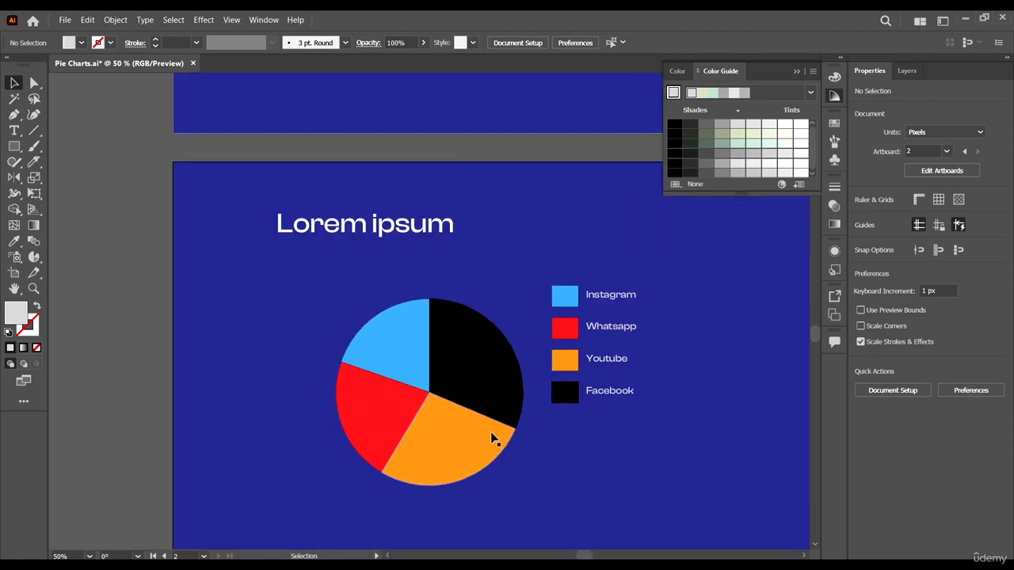
{"action": "left_click", "coordinate": [478, 425]}
{"action": "right_click", "coordinate": [478, 426]}
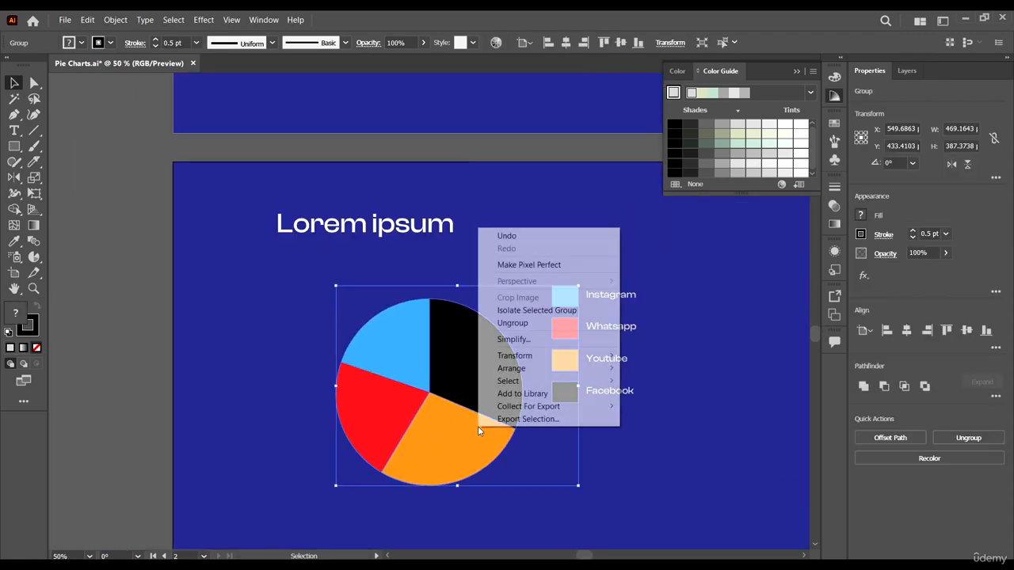
{"action": "left_click", "coordinate": [528, 322]}
- Ungroup the black, orange, red and blue groups so each slice separates from its legend swatch
{"action": "left_click", "coordinate": [491, 341]}
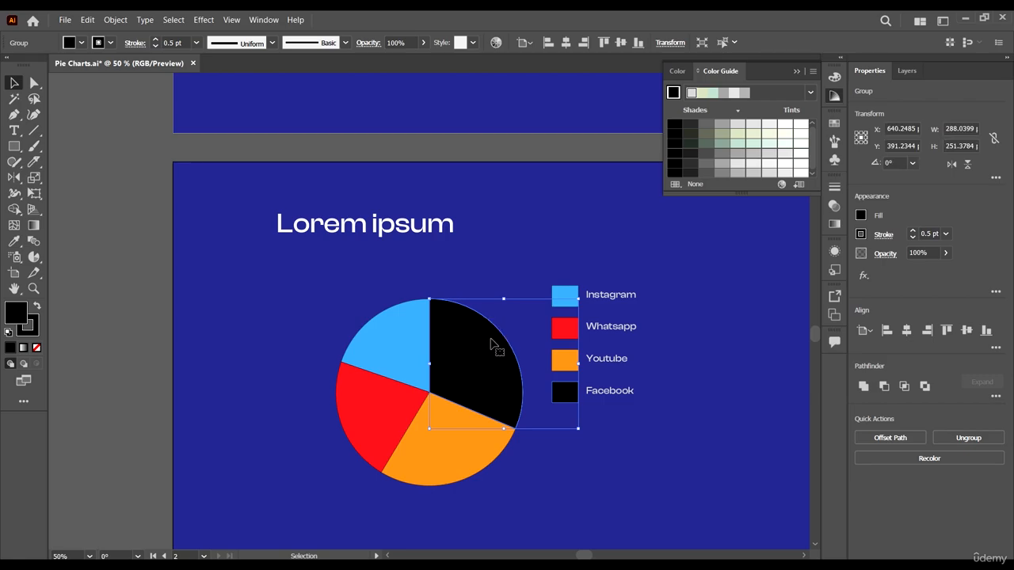
{"action": "right_click", "coordinate": [491, 341]}
{"action": "left_click", "coordinate": [612, 451]}
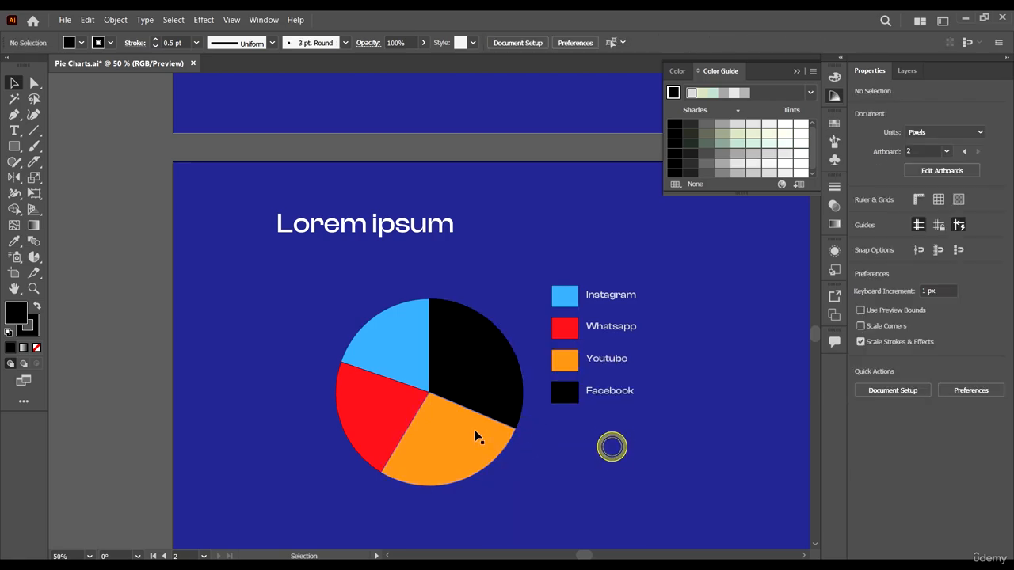
{"action": "right_click", "coordinate": [474, 432]}
{"action": "left_click", "coordinate": [531, 335]}
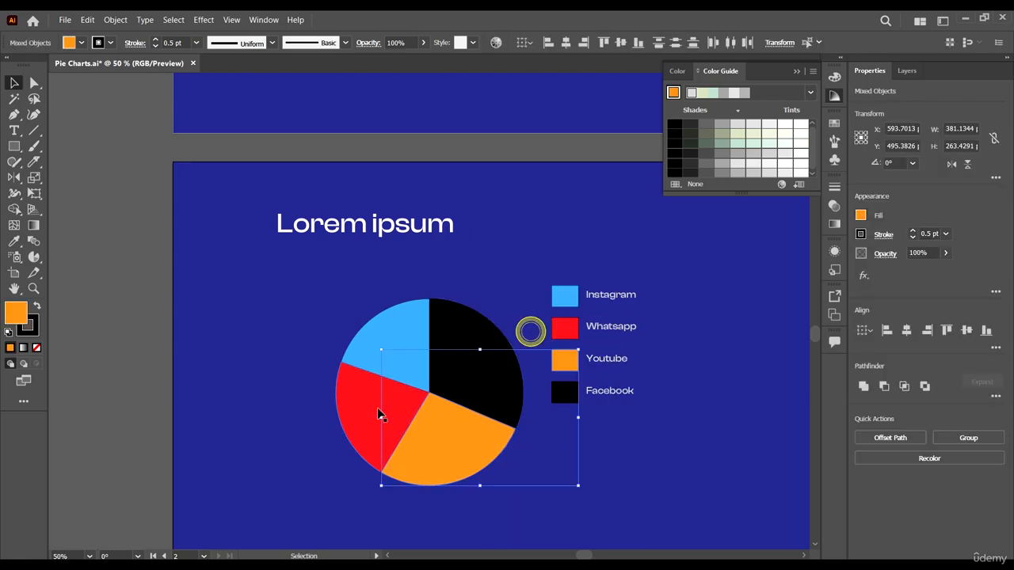
{"action": "right_click", "coordinate": [378, 410]}
{"action": "left_click", "coordinate": [459, 306]}
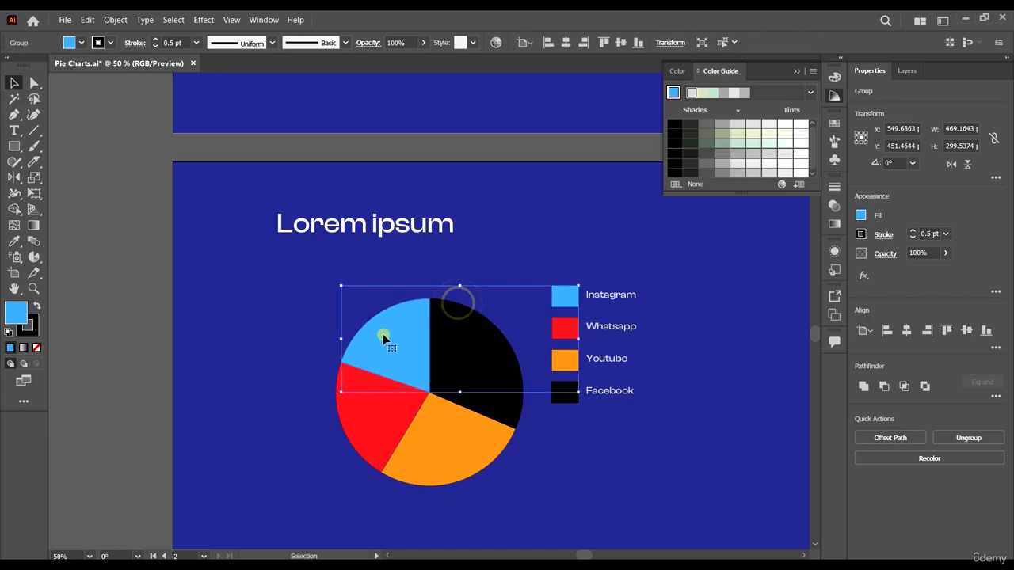
{"action": "right_click", "coordinate": [383, 333]}
{"action": "left_click", "coordinate": [448, 430]}
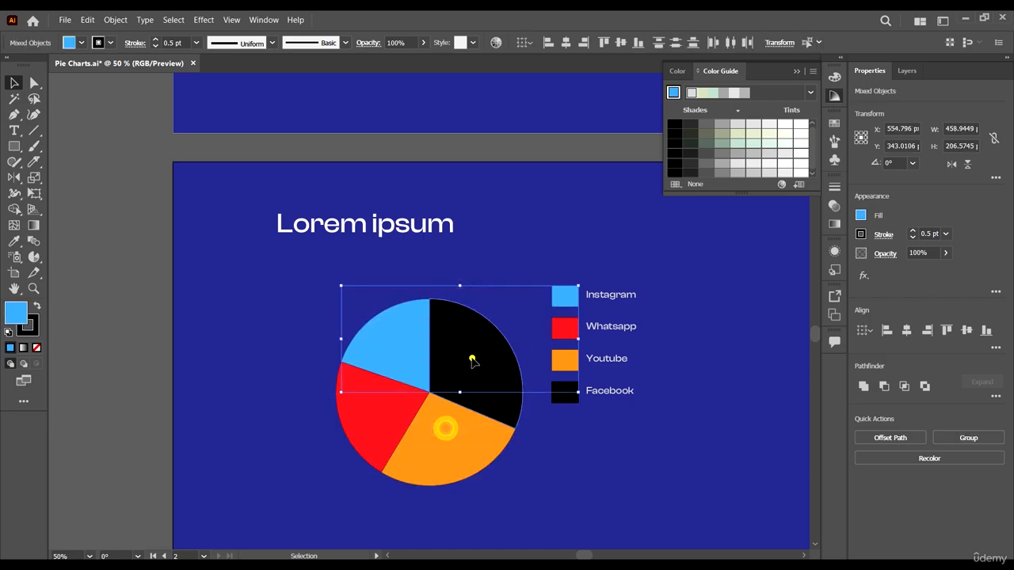
- Select the black slice, the legend labels and the blue swatch in turn to check that they are separate objects
{"action": "left_click", "coordinate": [472, 358]}
{"action": "left_click", "coordinate": [621, 296]}
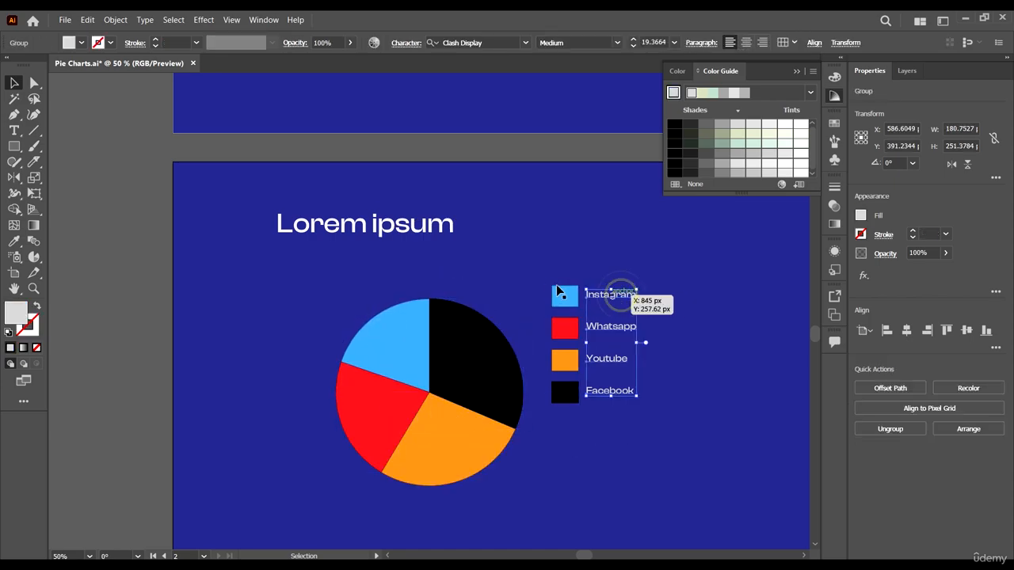
{"action": "left_click", "coordinate": [564, 291]}
{"action": "left_click", "coordinate": [636, 497]}
- Move the whole pie chart and its legend slightly right and down, to about X 606 px, Y 467 px, and deselect
{"action": "scroll", "coordinate": [575, 389], "scroll_direction": "down", "scroll_amount": 3}
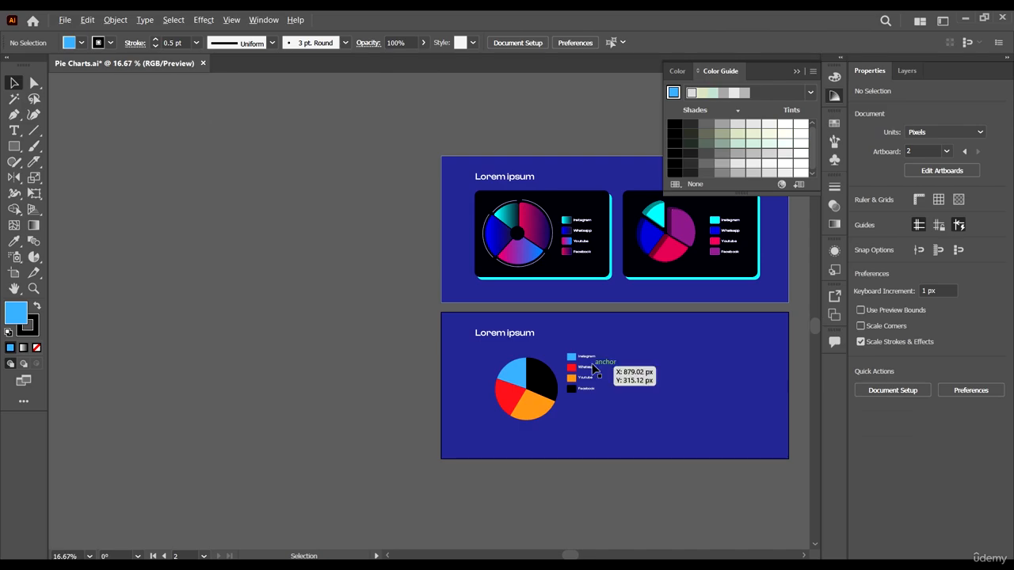
{"action": "scroll", "coordinate": [592, 389], "scroll_direction": "up", "scroll_amount": 3}
{"action": "left_click_drag", "start_coordinate": [609, 473], "coordinate": [398, 348]}
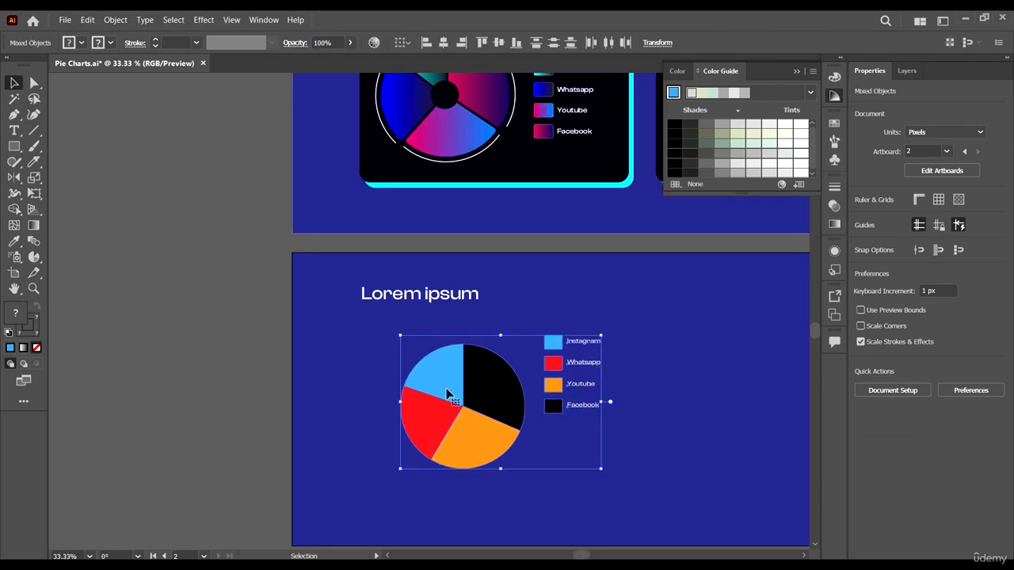
{"action": "left_click_drag", "start_coordinate": [449, 394], "coordinate": [476, 405]}
{"action": "scroll", "coordinate": [552, 461], "scroll_direction": "right", "scroll_amount": 2}
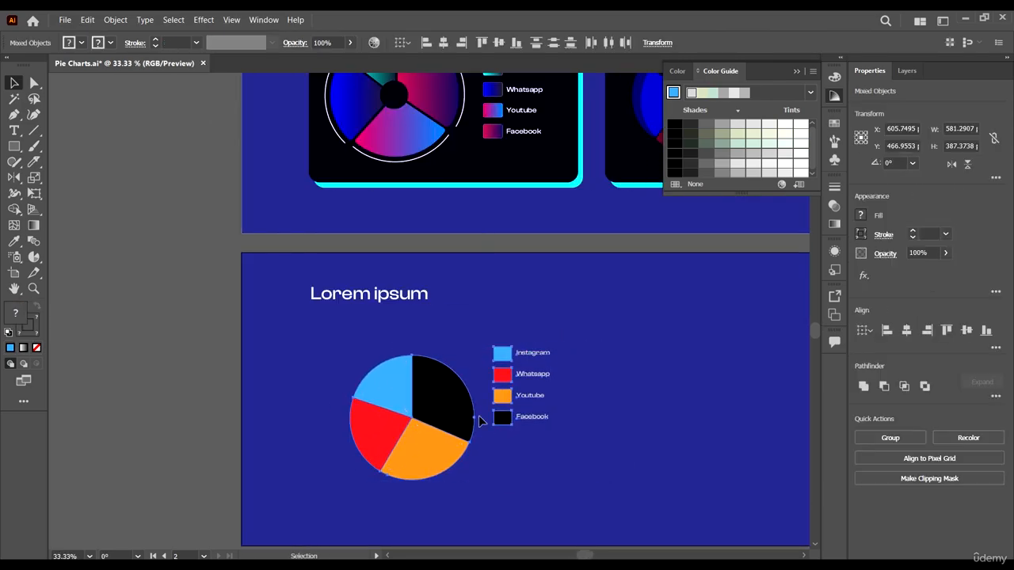
{"action": "scroll", "coordinate": [474, 408], "scroll_direction": "down", "scroll_amount": 2}
{"action": "scroll", "coordinate": [583, 376], "scroll_direction": "down", "scroll_amount": 2}
{"action": "scroll", "coordinate": [631, 446], "scroll_direction": "up", "scroll_amount": 1}
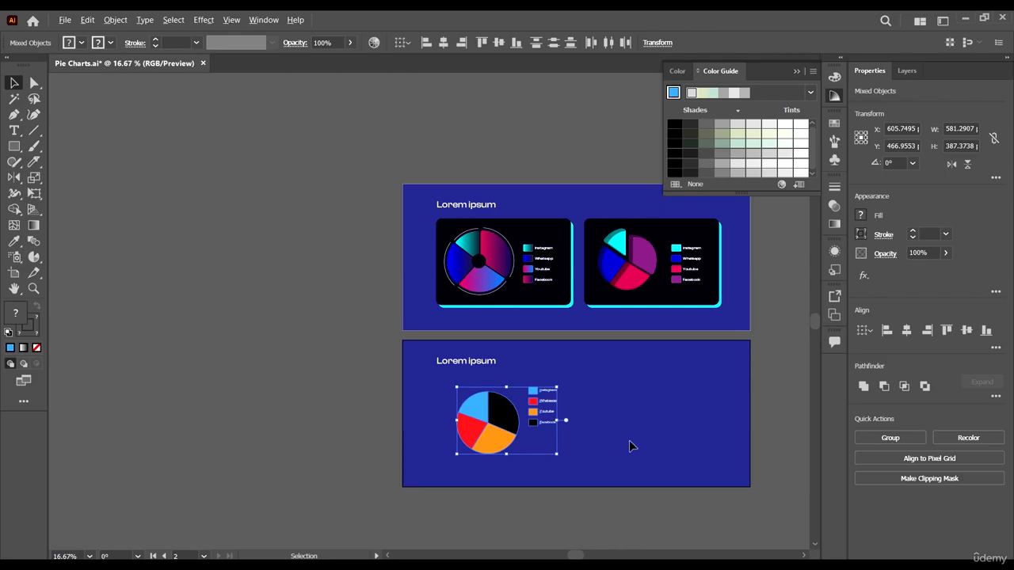
{"action": "scroll", "coordinate": [620, 452], "scroll_direction": "up", "scroll_amount": 1}
{"action": "left_click", "coordinate": [613, 446]}
- Move the black slice slightly right and up and its neighbouring slices outward to open thin gaps from the pie's centre
{"action": "scroll", "coordinate": [446, 454], "scroll_direction": "up", "scroll_amount": 2}
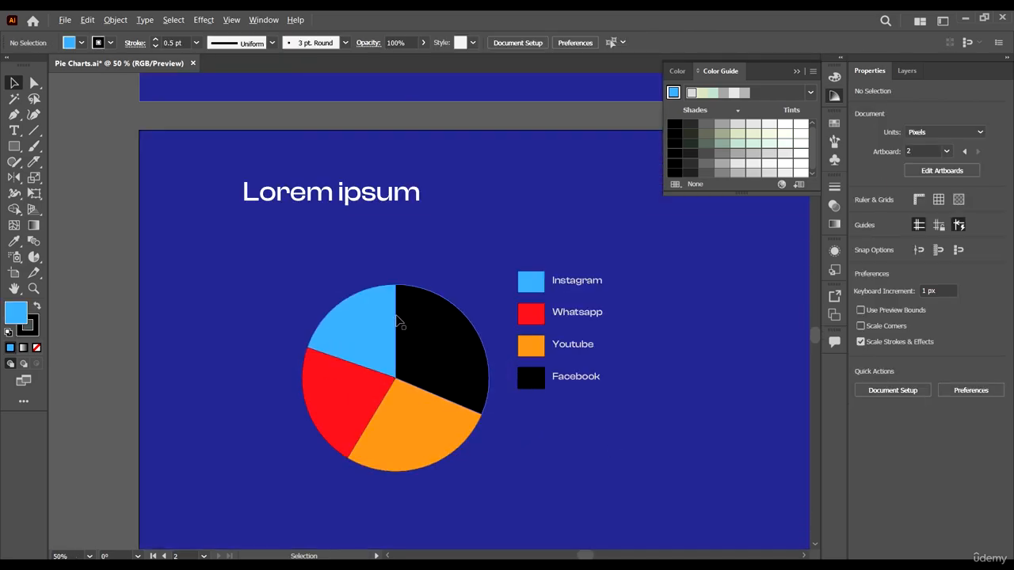
{"action": "left_click", "coordinate": [434, 341]}
{"action": "scroll", "coordinate": [428, 350], "scroll_direction": "up", "scroll_amount": 2}
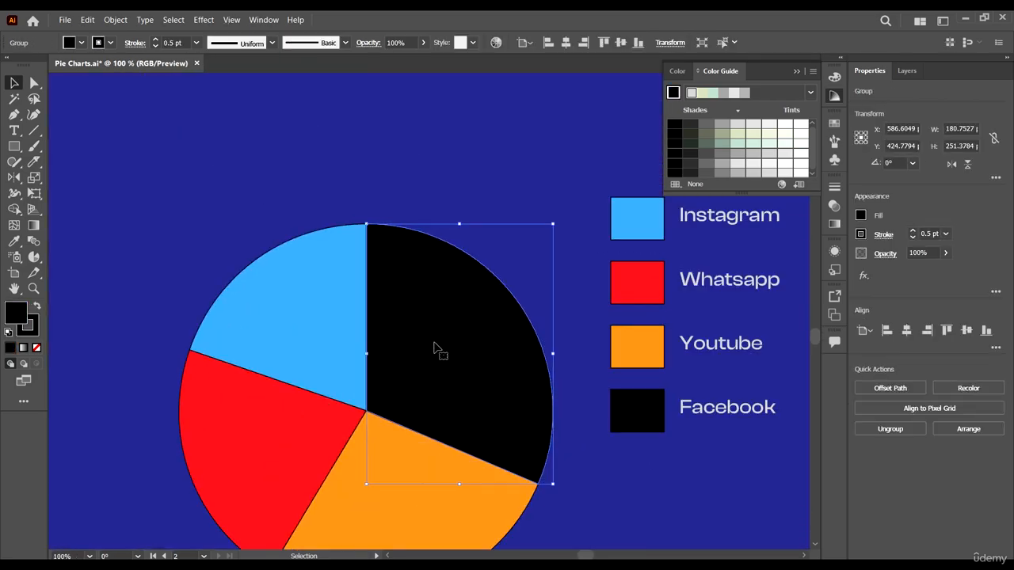
{"action": "scroll", "coordinate": [383, 401], "scroll_direction": "up", "scroll_amount": 3}
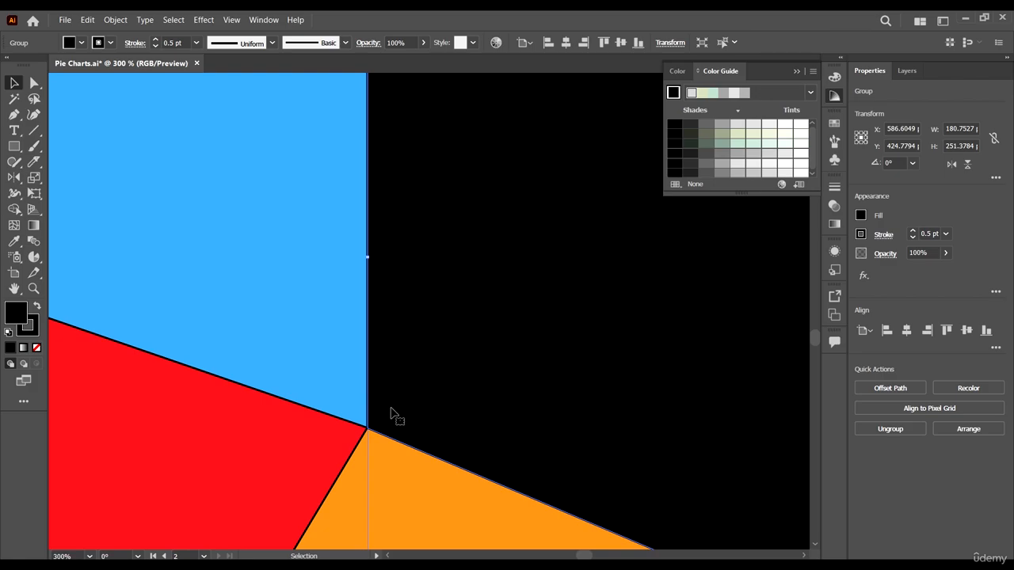
{"action": "mouse_move", "coordinate": [390, 410]}
{"action": "left_mouse_down"}
{"action": "mouse_move", "coordinate": [404, 403]}
{"action": "mouse_move", "coordinate": [373, 401]}
{"action": "mouse_move", "coordinate": [391, 389]}
{"action": "mouse_move", "coordinate": [396, 407]}
{"action": "left_mouse_up"}
{"action": "scroll", "coordinate": [405, 404], "scroll_direction": "up", "scroll_amount": 3}
{"action": "mouse_move", "coordinate": [343, 363]}
{"action": "left_mouse_down"}
{"action": "mouse_move", "coordinate": [329, 375]}
{"action": "mouse_move", "coordinate": [331, 357]}
{"action": "left_mouse_up"}
{"action": "scroll", "coordinate": [331, 373], "scroll_direction": "up", "scroll_amount": 1}
{"action": "scroll", "coordinate": [367, 362], "scroll_direction": "down", "scroll_amount": 3}
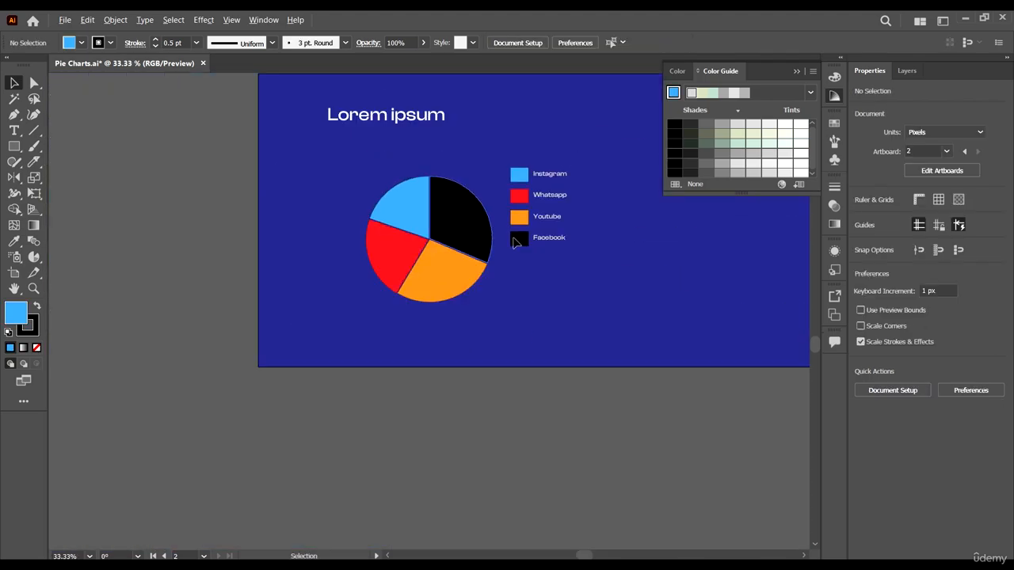
{"action": "scroll", "coordinate": [565, 222], "scroll_direction": "up", "scroll_amount": 3}
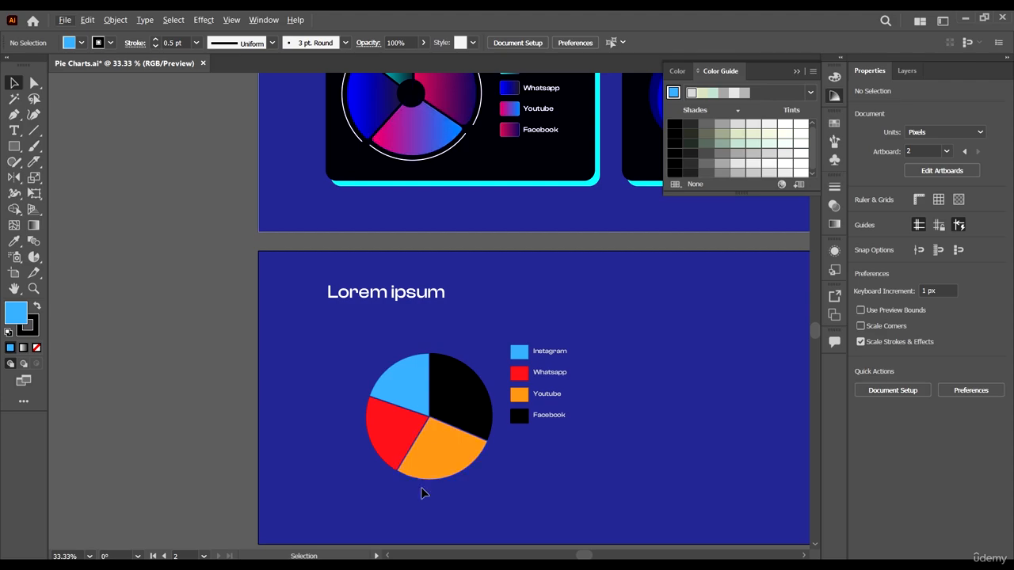
- Nudge the orange, red, black and blue slices outward in 1 px increments to widen the gaps between them, and deselect
{"action": "scroll", "coordinate": [422, 483], "scroll_direction": "up", "scroll_amount": 4}
{"action": "left_click", "coordinate": [513, 311]}
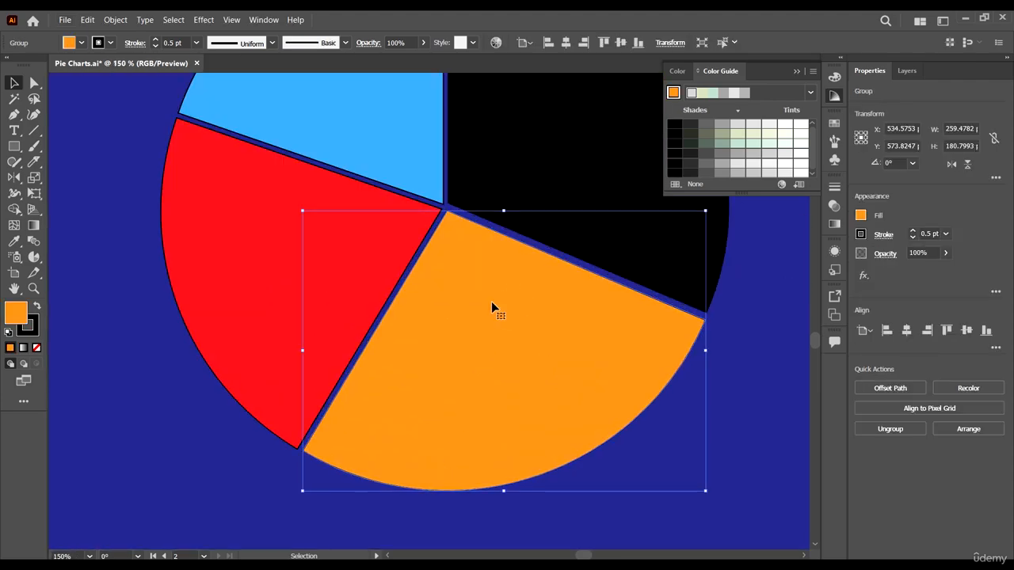
{"action": "key", "text": "Down"}
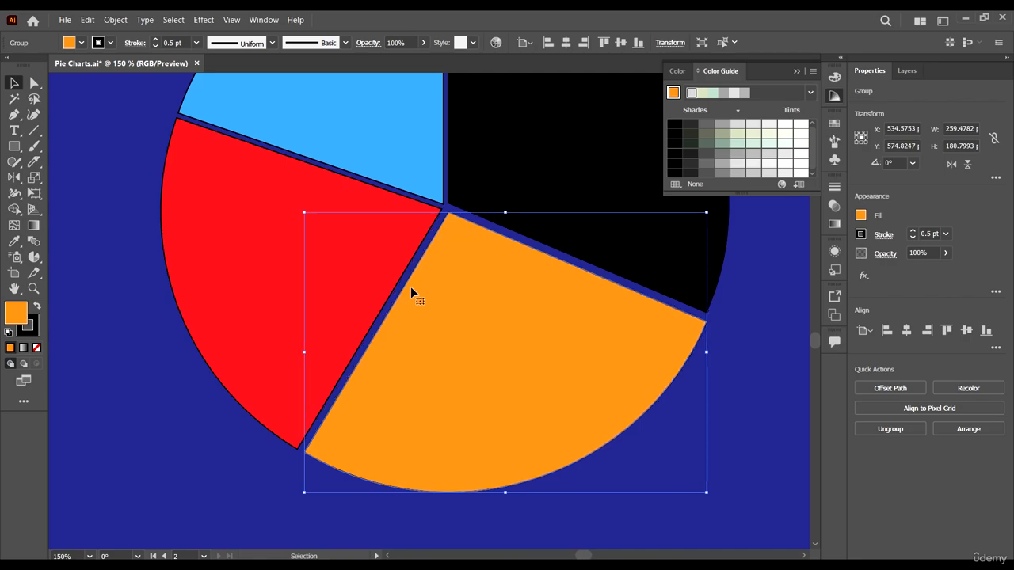
{"action": "left_click", "coordinate": [297, 242]}
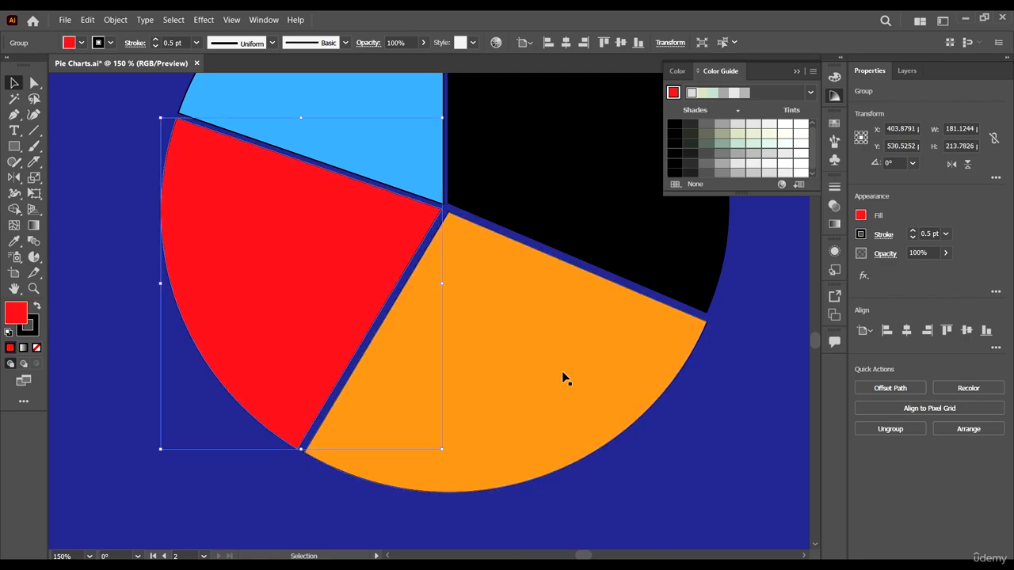
{"action": "scroll", "coordinate": [588, 296], "scroll_direction": "up", "scroll_amount": 3}
{"action": "left_click", "coordinate": [589, 293]}
{"action": "key", "text": "Right"}
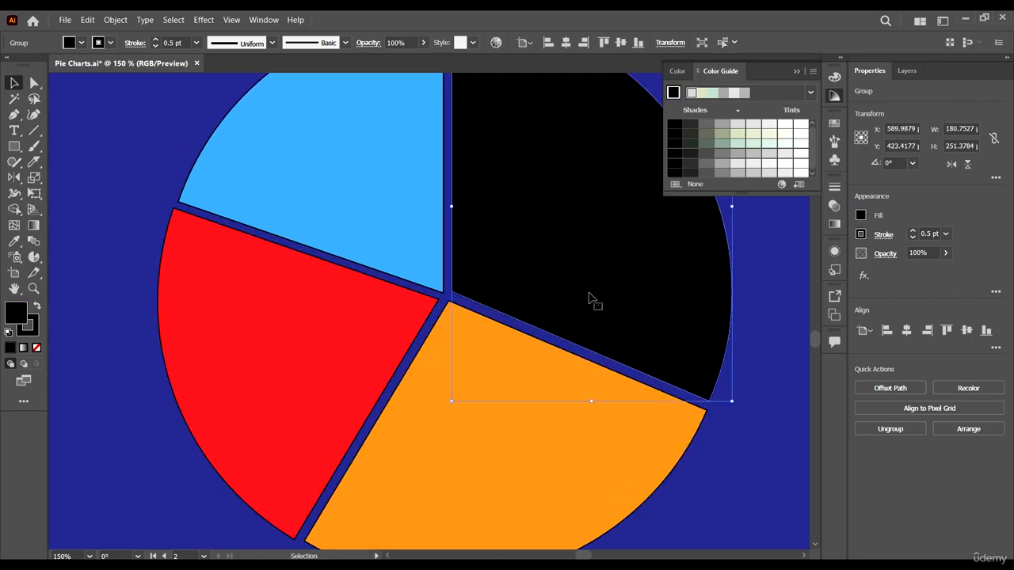
{"action": "left_click", "coordinate": [413, 257]}
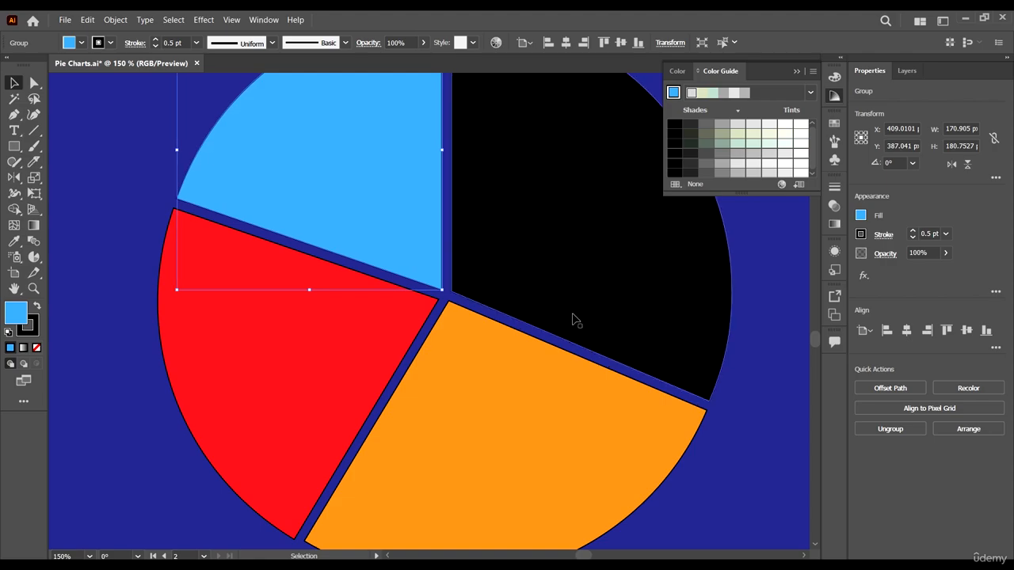
{"action": "left_click", "coordinate": [740, 439]}
- Compare the gaps between the slices with the finished pie charts on the first artboard
{"action": "scroll", "coordinate": [505, 316], "scroll_direction": "down", "scroll_amount": 3}
{"action": "scroll", "coordinate": [607, 377], "scroll_direction": "up", "scroll_amount": 4}
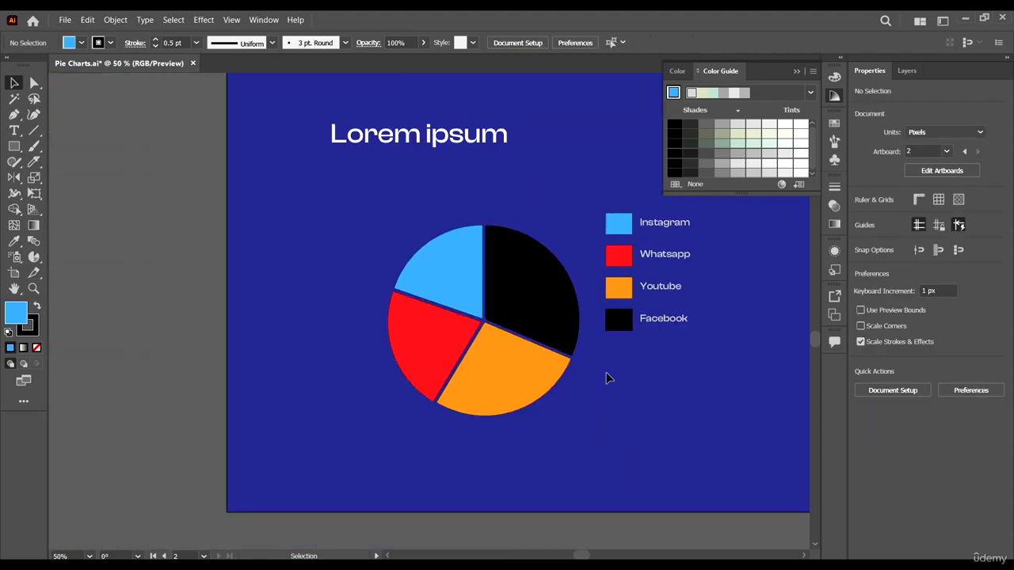
{"action": "scroll", "coordinate": [367, 369], "scroll_direction": "right", "scroll_amount": 3}
{"action": "scroll", "coordinate": [368, 369], "scroll_direction": "right", "scroll_amount": 2}
{"action": "scroll", "coordinate": [460, 402], "scroll_direction": "down", "scroll_amount": 2}
{"action": "scroll", "coordinate": [499, 381], "scroll_direction": "up", "scroll_amount": 1}
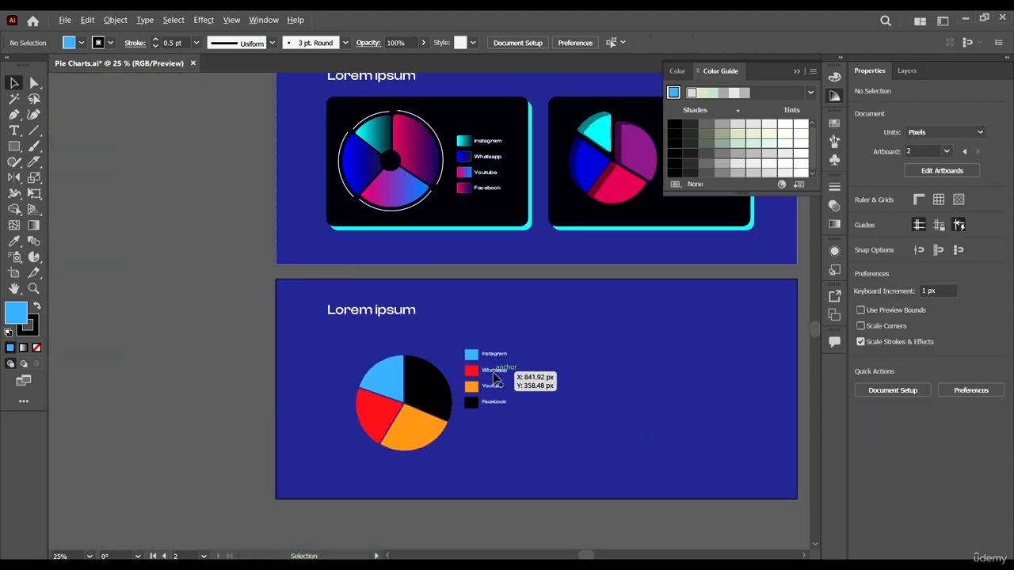
{"action": "scroll", "coordinate": [428, 383], "scroll_direction": "up", "scroll_amount": 1}
{"action": "scroll", "coordinate": [476, 381], "scroll_direction": "up", "scroll_amount": 2}
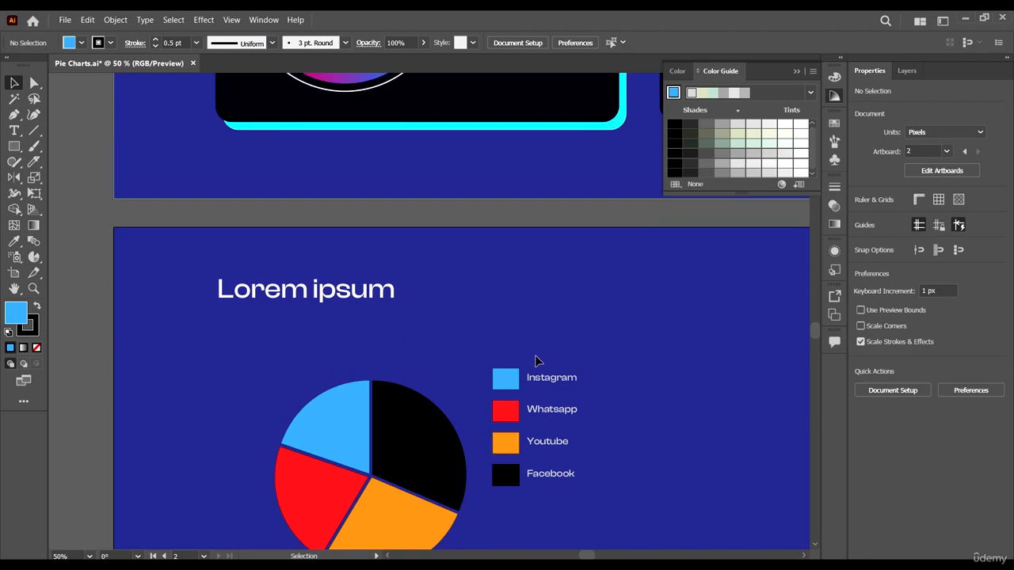
{"action": "scroll", "coordinate": [507, 371], "scroll_direction": "down", "scroll_amount": 2}
{"action": "scroll", "coordinate": [566, 369], "scroll_direction": "down", "scroll_amount": 1}
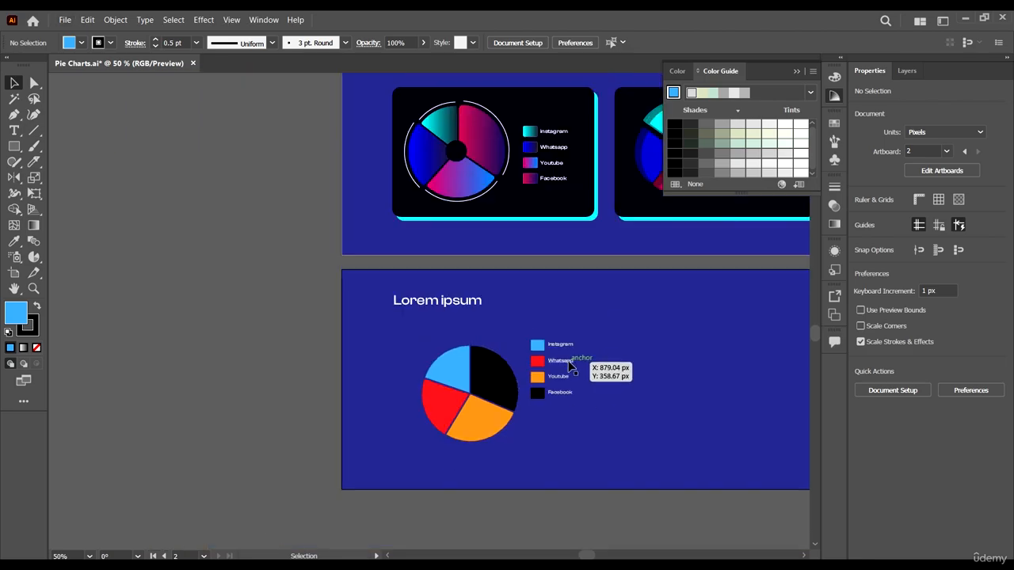
- Select the finished pie's pink-to-navy slice on the first artboard and open its gradient settings for inspection
{"action": "scroll", "coordinate": [558, 369], "scroll_direction": "up", "scroll_amount": 1}
{"action": "scroll", "coordinate": [470, 253], "scroll_direction": "up", "scroll_amount": 1}
{"action": "left_click", "coordinate": [490, 131]}
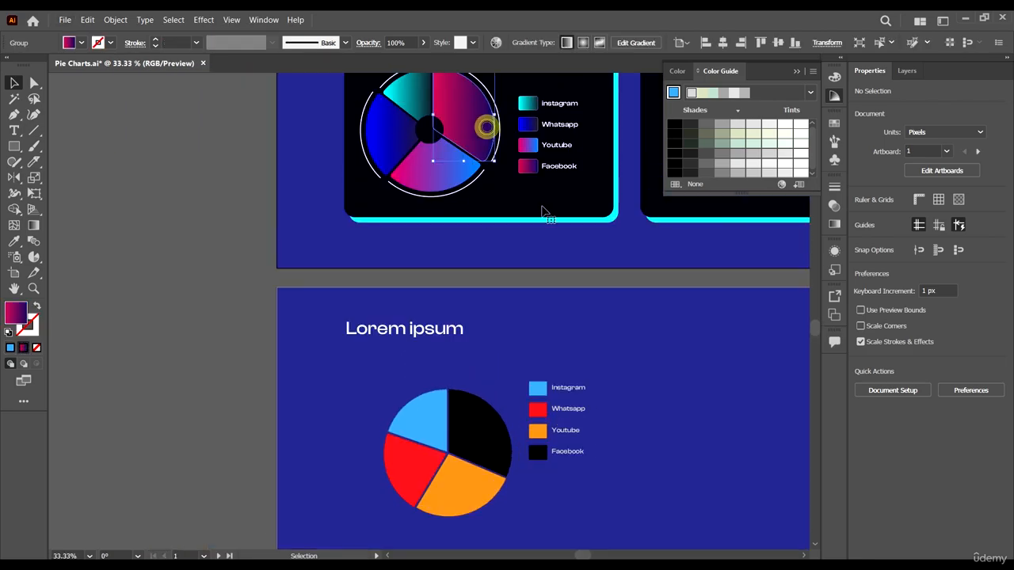
{"action": "left_click", "coordinate": [833, 226]}
{"action": "scroll", "coordinate": [685, 387], "scroll_direction": "right", "scroll_amount": 1}
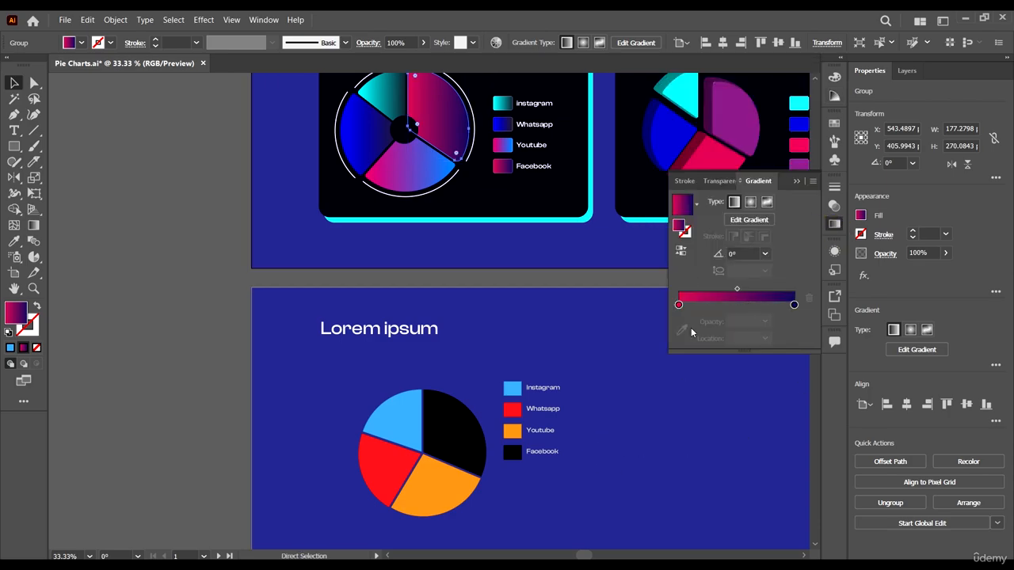
{"action": "scroll", "coordinate": [432, 444], "scroll_direction": "right", "scroll_amount": 2}
- Apply the finished pie's pink-to-navy gradient to the black slice and the Facebook legend swatch with the Eyedropper
{"action": "left_click", "coordinate": [398, 440]}
{"action": "scroll", "coordinate": [412, 421], "scroll_direction": "up", "scroll_amount": 1}
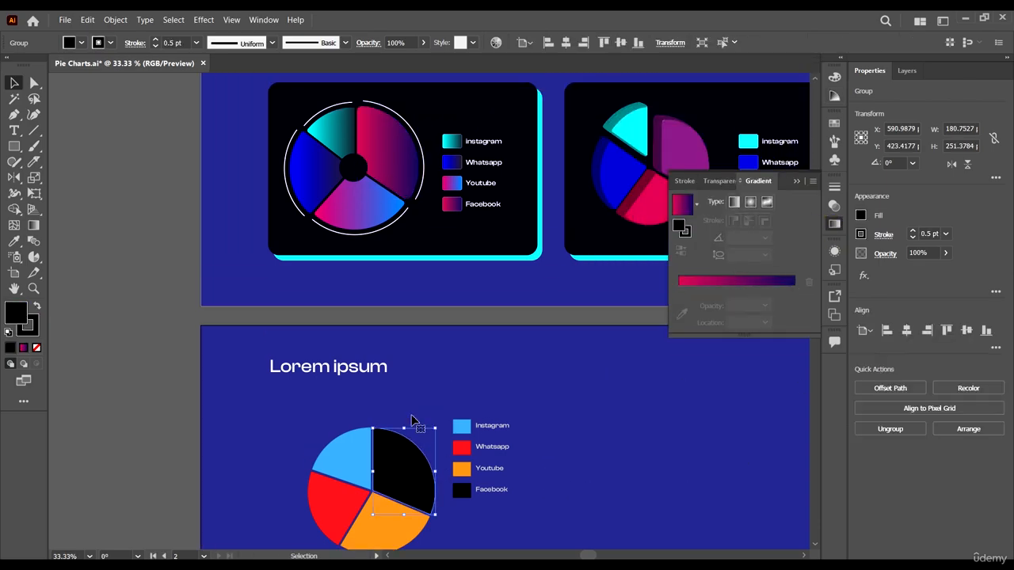
{"action": "scroll", "coordinate": [407, 381], "scroll_direction": "down", "scroll_amount": 1}
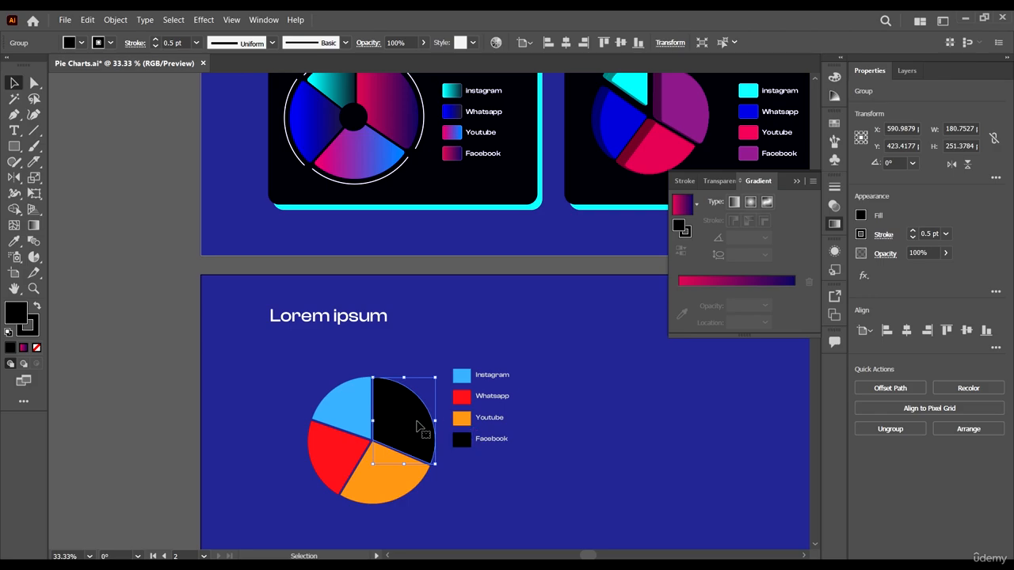
{"action": "left_click", "coordinate": [462, 441], "text": "shift"}
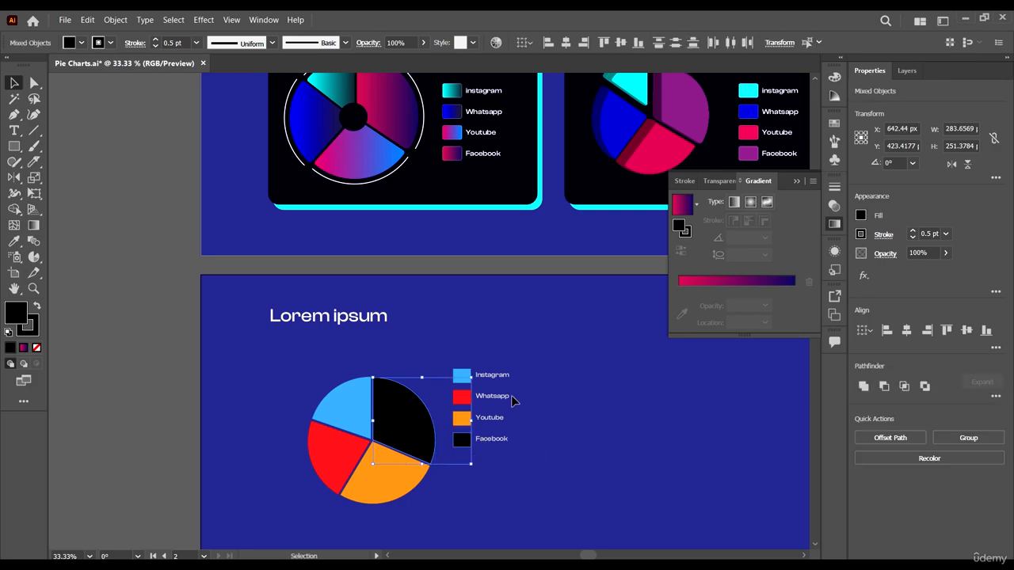
{"action": "key", "text": "i"}
{"action": "left_click", "coordinate": [403, 99]}
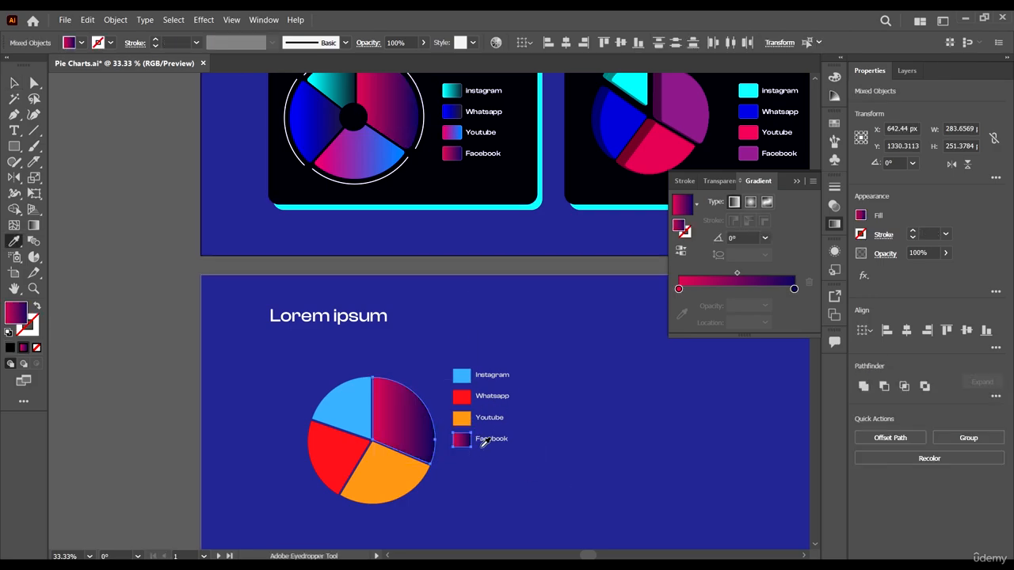
{"action": "key", "text": "v"}
- Apply the finished Instagram swatch's cyan-to-dark gradient to the light blue slice and the Instagram swatch with the Eyedropper
{"action": "left_click", "coordinate": [463, 377]}
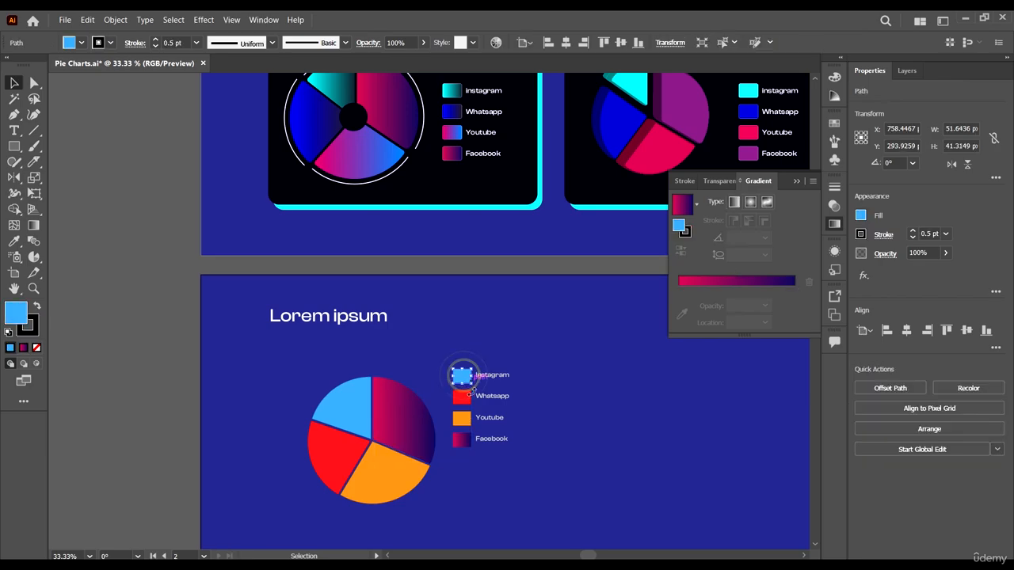
{"action": "left_click", "coordinate": [352, 396], "text": "shift"}
{"action": "scroll", "coordinate": [409, 387], "scroll_direction": "up", "scroll_amount": 1}
{"action": "key", "text": "i"}
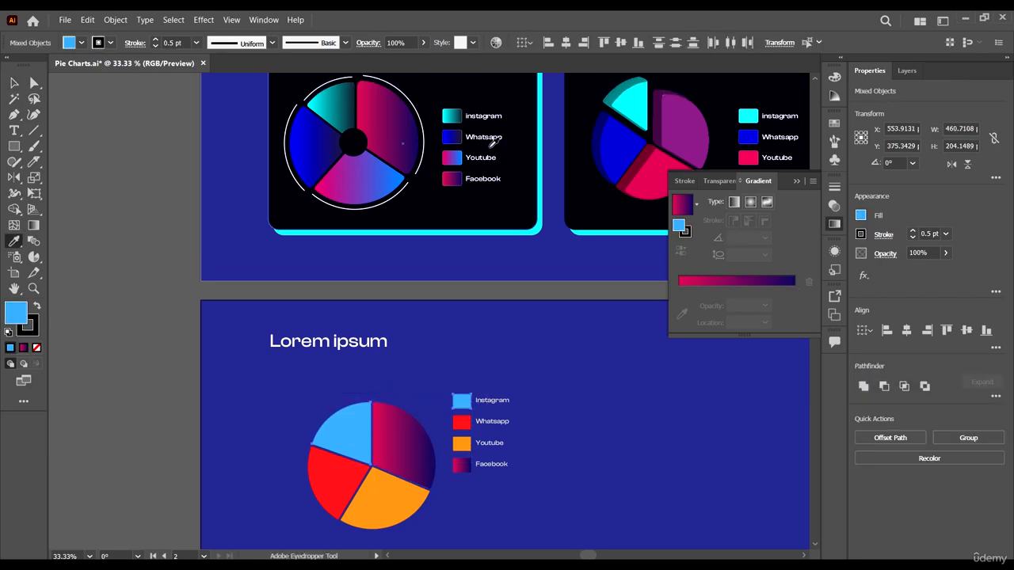
{"action": "left_click", "coordinate": [450, 116]}
{"action": "key", "text": "v"}
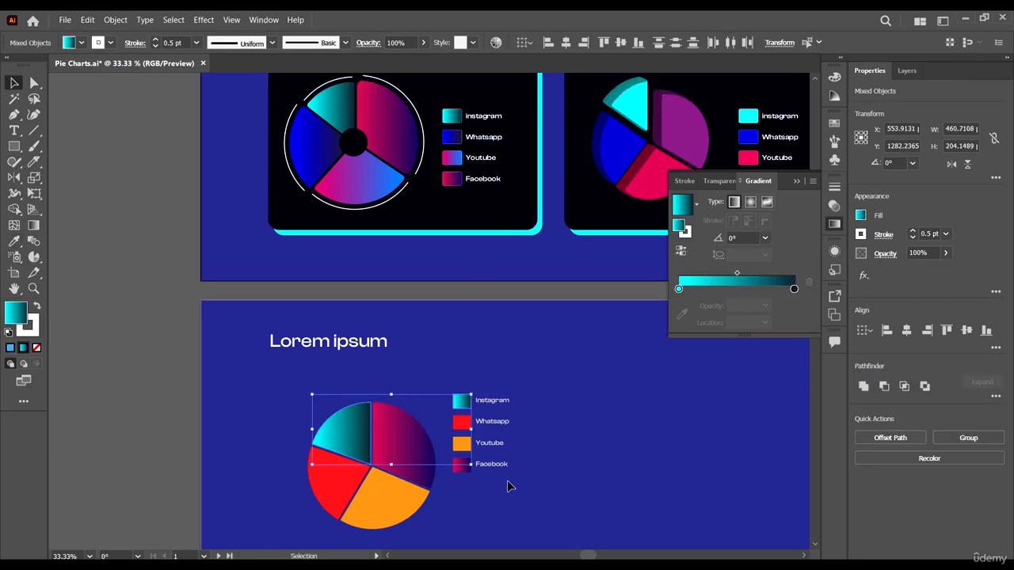
- Apply the finished Whatsapp swatch's blue-to-dark gradient to the red slice and the Whatsapp swatch with the Eyedropper
{"action": "left_click", "coordinate": [462, 426]}
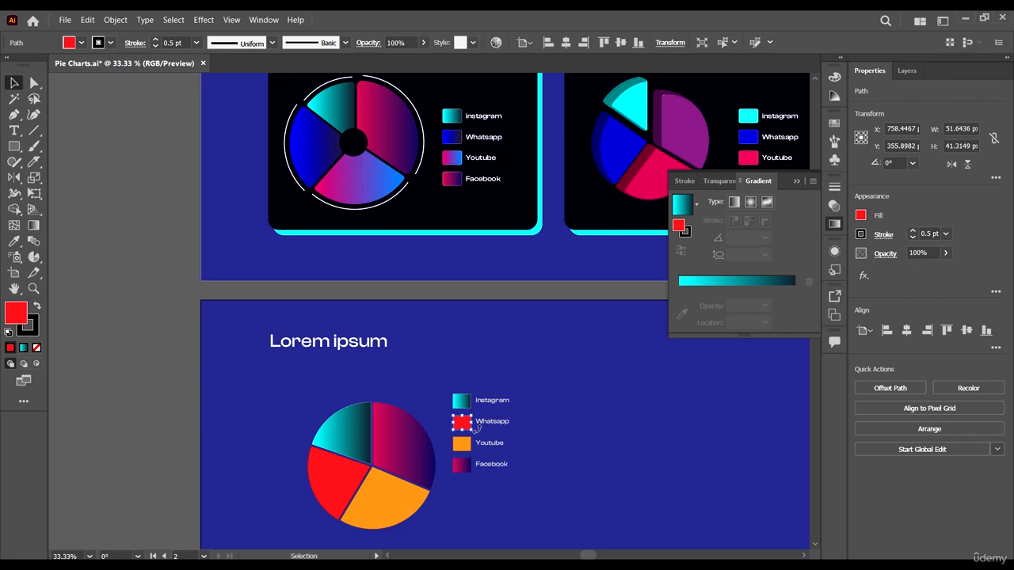
{"action": "left_click", "coordinate": [349, 480], "text": "shift"}
{"action": "scroll", "coordinate": [534, 201], "scroll_direction": "up", "scroll_amount": 1}
{"action": "key", "text": "i"}
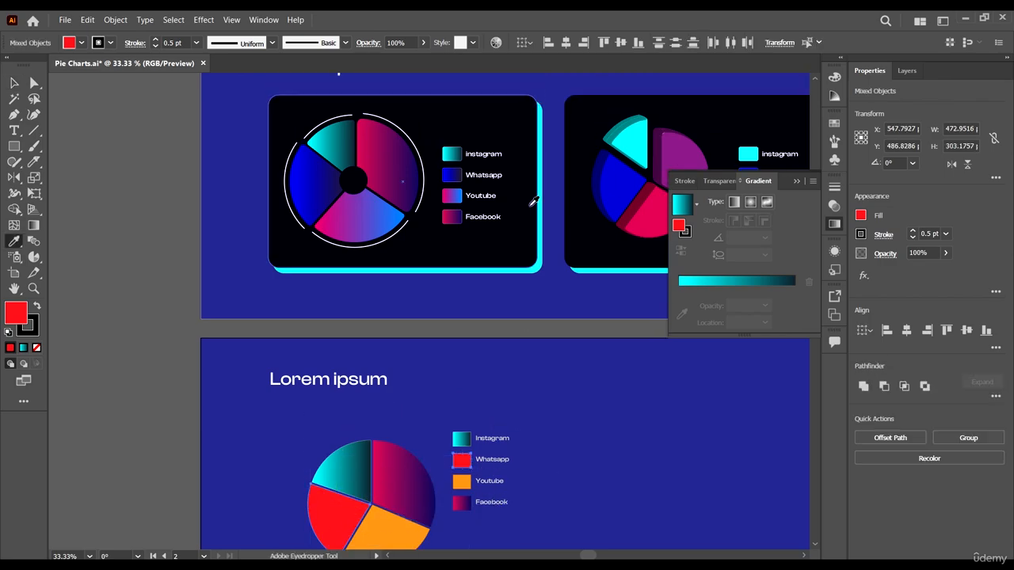
{"action": "left_click", "coordinate": [466, 172]}
{"action": "scroll", "coordinate": [521, 399], "scroll_direction": "down", "scroll_amount": 1}
{"action": "key", "text": "v"}
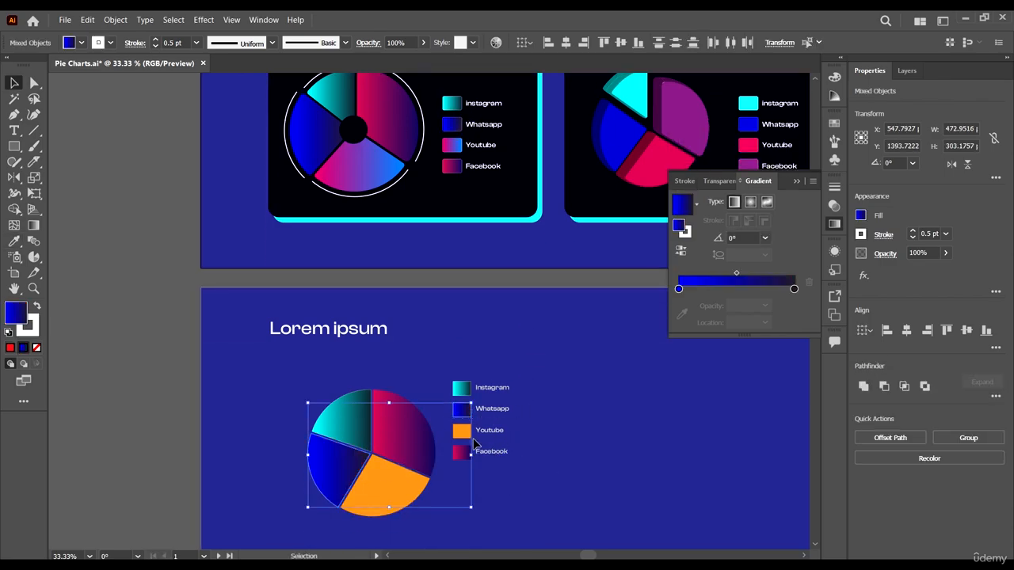
- Apply the finished Youtube swatch's pink-to-blue gradient to the orange slice and the Youtube swatch with the Eyedropper, and deselect
{"action": "left_click", "coordinate": [460, 434]}
{"action": "left_click", "coordinate": [403, 480], "text": "shift"}
{"action": "scroll", "coordinate": [491, 297], "scroll_direction": "up", "scroll_amount": 1}
{"action": "key", "text": "i"}
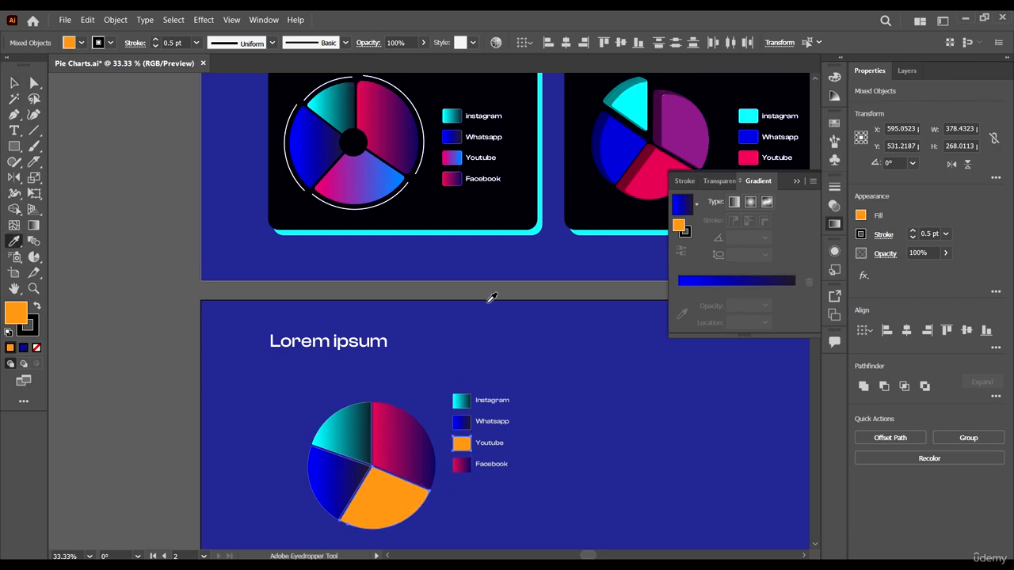
{"action": "left_click", "coordinate": [457, 157]}
{"action": "key", "text": "v"}
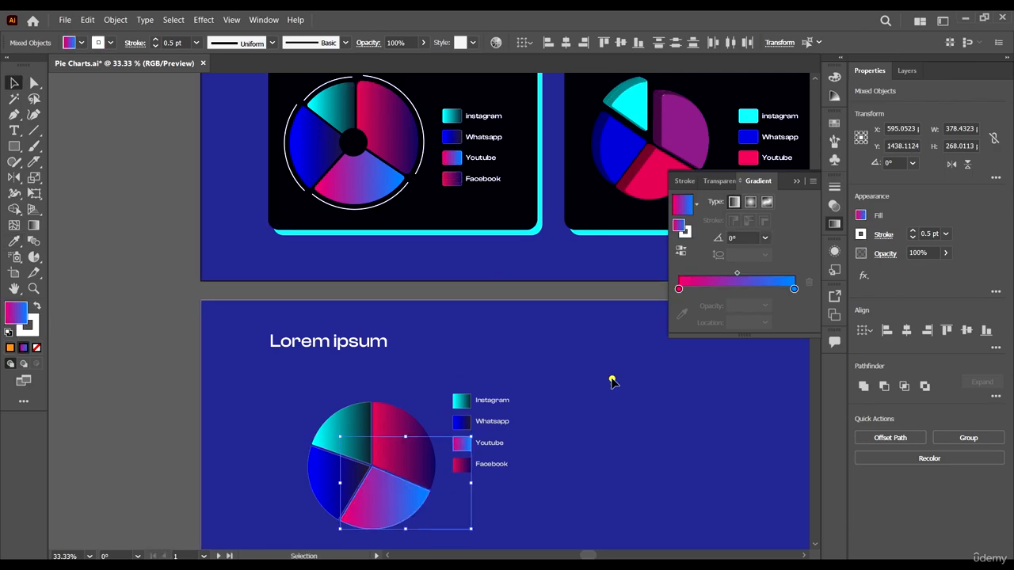
{"action": "left_click", "coordinate": [611, 382]}
- Remove the white stroke from the pink-to-blue, dark blue and cyan pie slices by setting it to None, and deselect
{"action": "scroll", "coordinate": [612, 383], "scroll_direction": "down", "scroll_amount": 1}
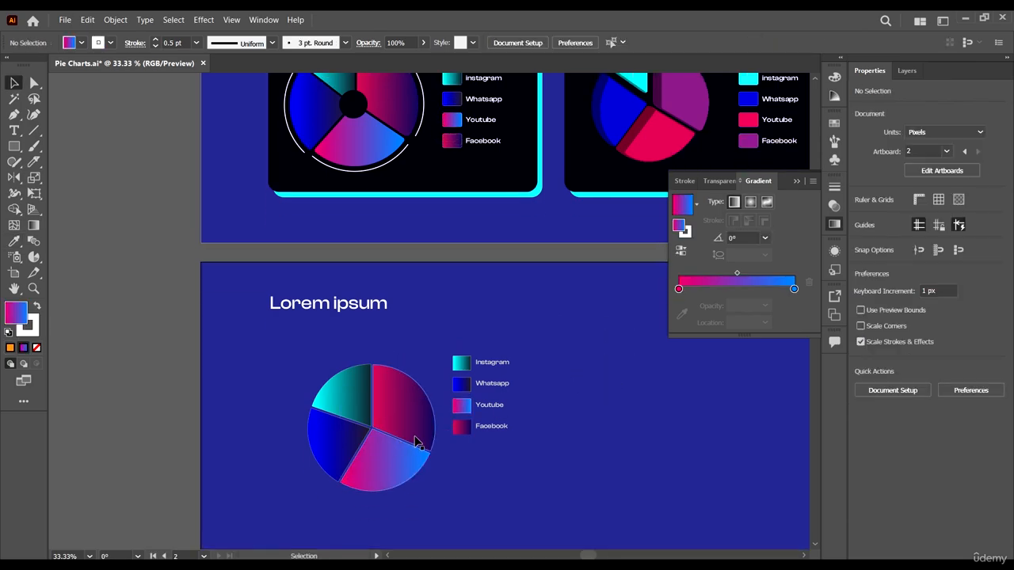
{"action": "scroll", "coordinate": [398, 401], "scroll_direction": "up", "scroll_amount": 3}
{"action": "scroll", "coordinate": [430, 463], "scroll_direction": "down", "scroll_amount": 3}
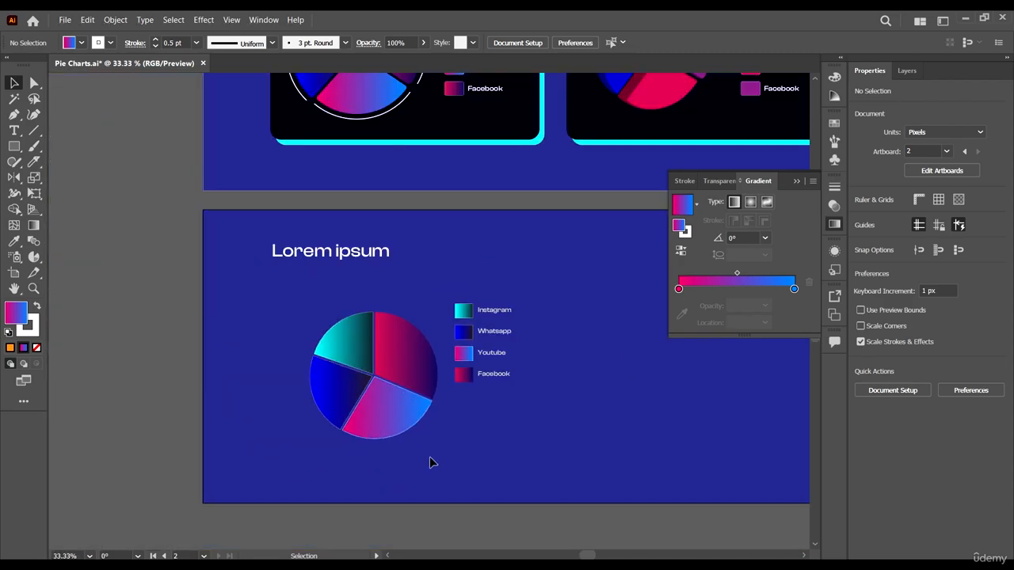
{"action": "scroll", "coordinate": [412, 416], "scroll_direction": "up", "scroll_amount": 3}
{"action": "left_click", "coordinate": [412, 420]}
{"action": "key", "text": "ctrl+shift+g"}
{"action": "left_click", "coordinate": [471, 465]}
{"action": "left_click", "coordinate": [303, 385]}
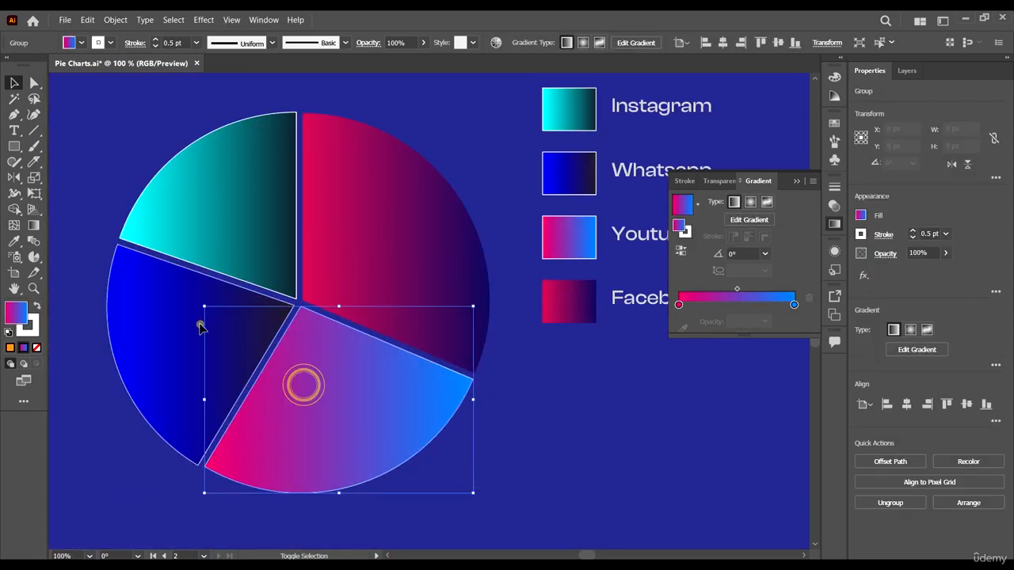
{"action": "left_click", "coordinate": [200, 326], "text": "shift"}
{"action": "left_click", "coordinate": [293, 159], "text": "shift"}
{"action": "left_click", "coordinate": [109, 42]}
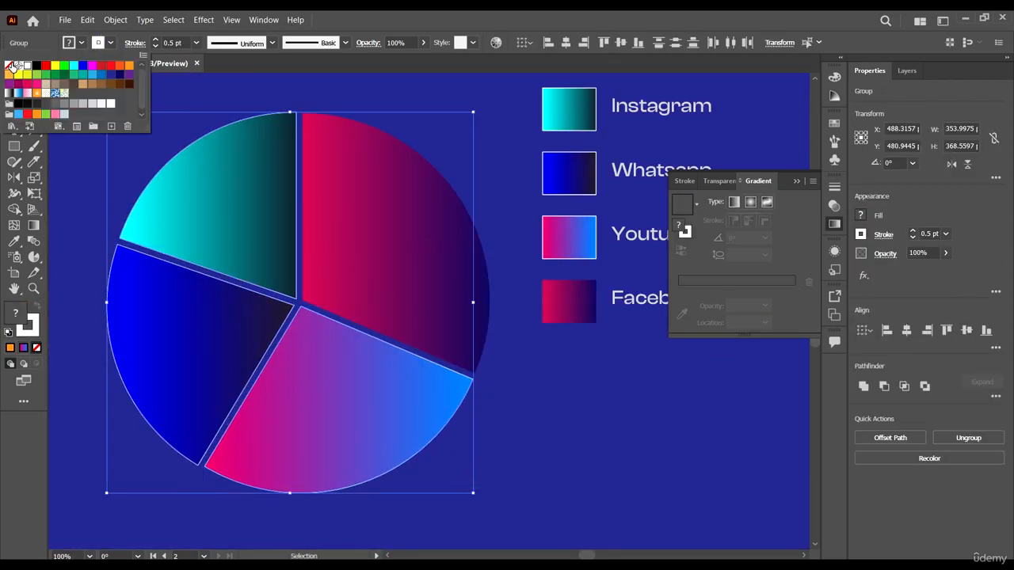
{"action": "left_click", "coordinate": [11, 66]}
{"action": "left_click", "coordinate": [549, 386]}
- Draw a circle about 51 px in diameter with the Ellipse tool, centred where the four pie slices meet
{"action": "scroll", "coordinate": [548, 387], "scroll_direction": "down", "scroll_amount": 3}
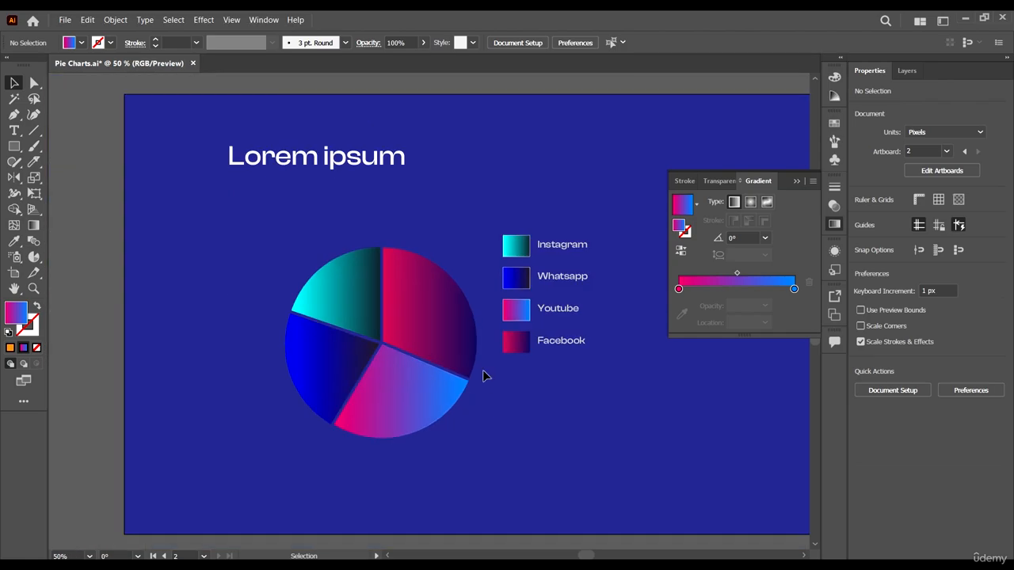
{"action": "scroll", "coordinate": [480, 367], "scroll_direction": "down", "scroll_amount": 3}
{"action": "scroll", "coordinate": [471, 397], "scroll_direction": "up", "scroll_amount": 6}
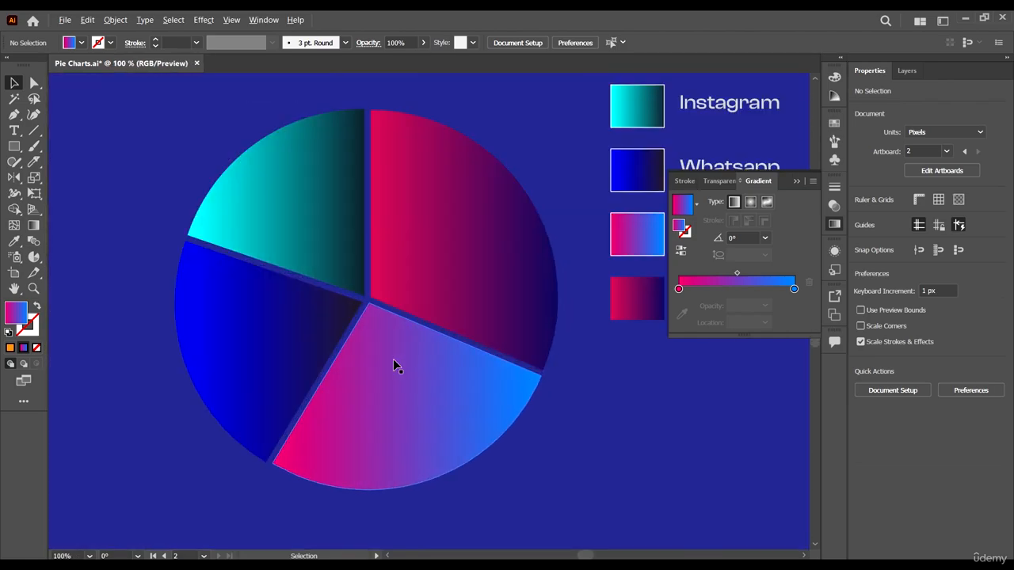
{"action": "left_click", "coordinate": [14, 146]}
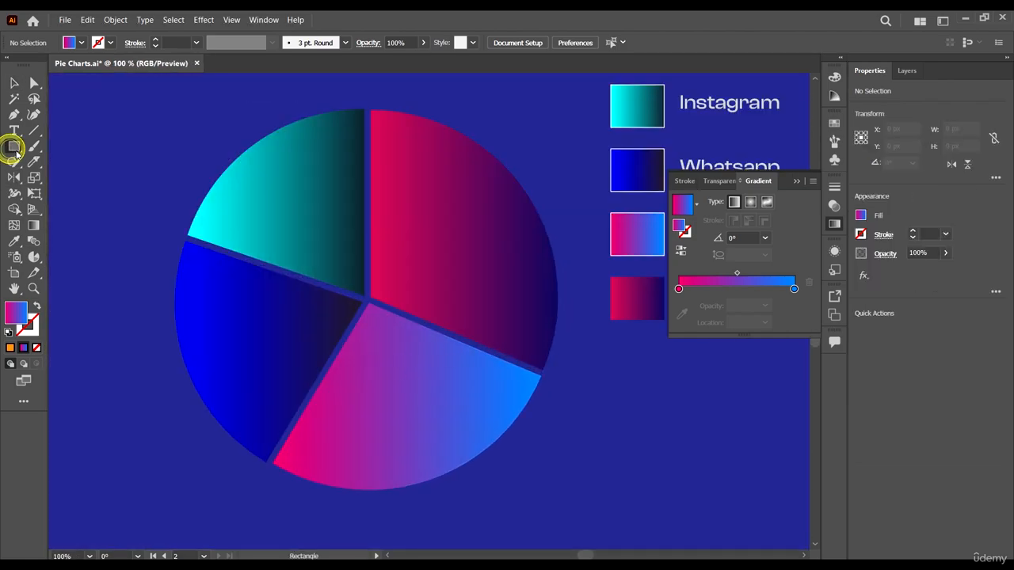
{"action": "scroll", "coordinate": [333, 322], "scroll_direction": "down", "scroll_amount": 3}
{"action": "scroll", "coordinate": [1, 142], "scroll_direction": "up", "scroll_amount": 1}
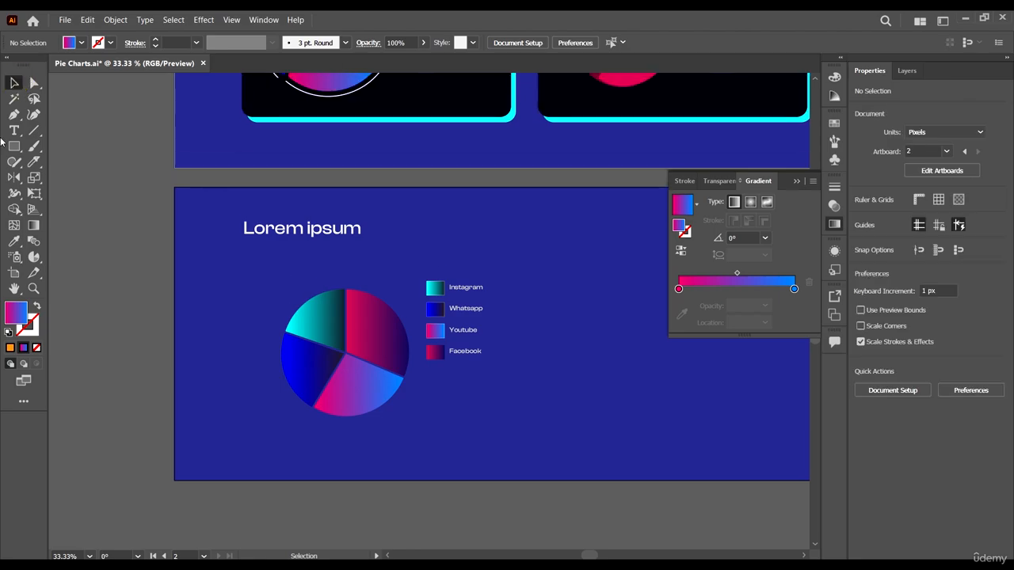
{"action": "left_click_drag", "start_coordinate": [14, 147], "coordinate": [45, 179]}
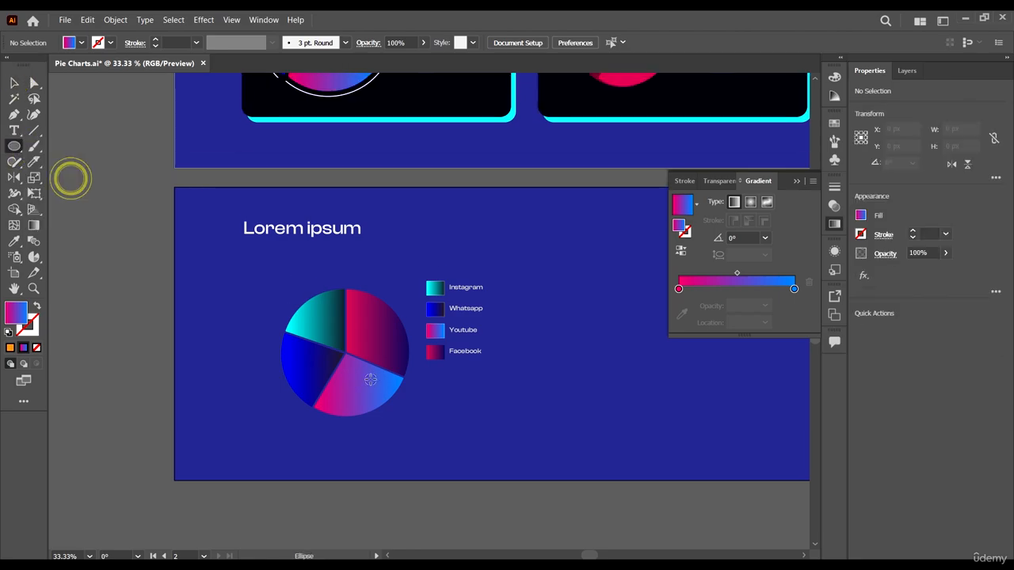
{"action": "key", "text": "ctrl+1"}
{"action": "scroll", "coordinate": [243, 262], "scroll_direction": "up", "scroll_amount": 1}
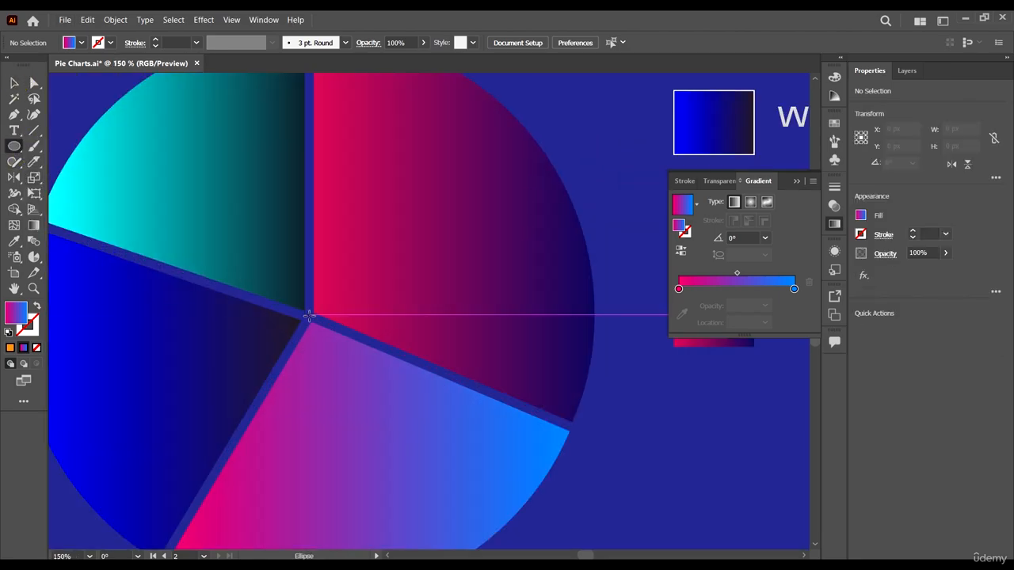
{"action": "left_click_drag", "start_coordinate": [307, 319], "coordinate": [343, 357]}
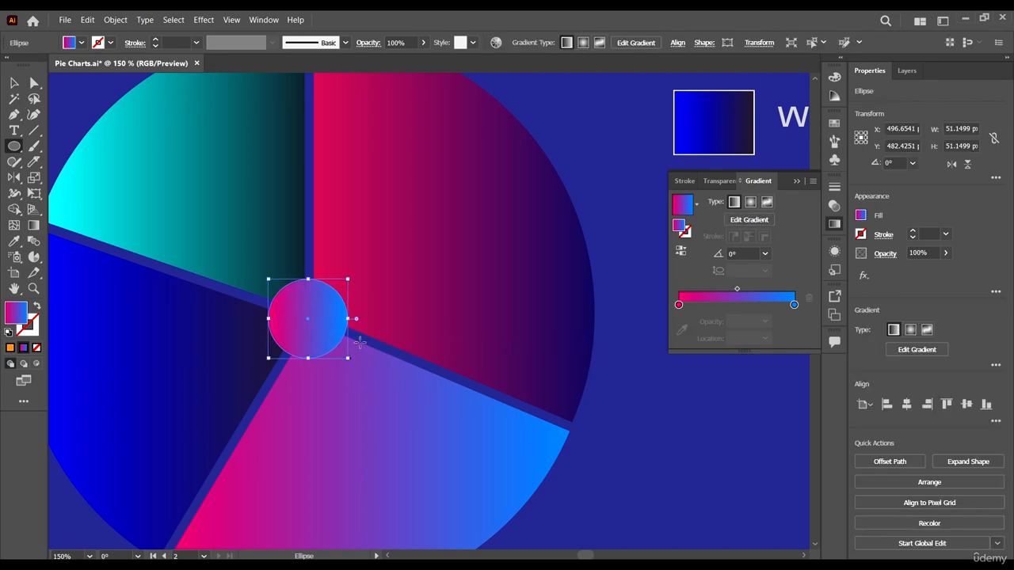
- Enlarge the centre circle from its middle to about 57 px in diameter
{"action": "scroll", "coordinate": [357, 337], "scroll_direction": "down", "scroll_amount": 5}
{"action": "scroll", "coordinate": [373, 345], "scroll_direction": "up", "scroll_amount": 2}
{"action": "key", "text": "v"}
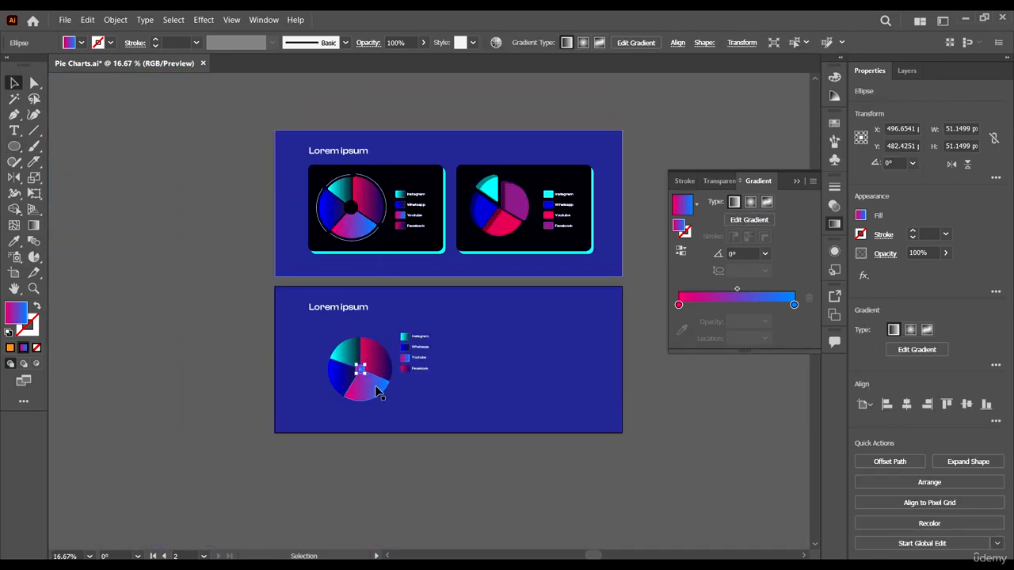
{"action": "scroll", "coordinate": [355, 360], "scroll_direction": "up", "scroll_amount": 4}
{"action": "left_click_drag", "start_coordinate": [370, 401], "coordinate": [372, 404]}
{"action": "scroll", "coordinate": [412, 393], "scroll_direction": "down", "scroll_amount": 2}
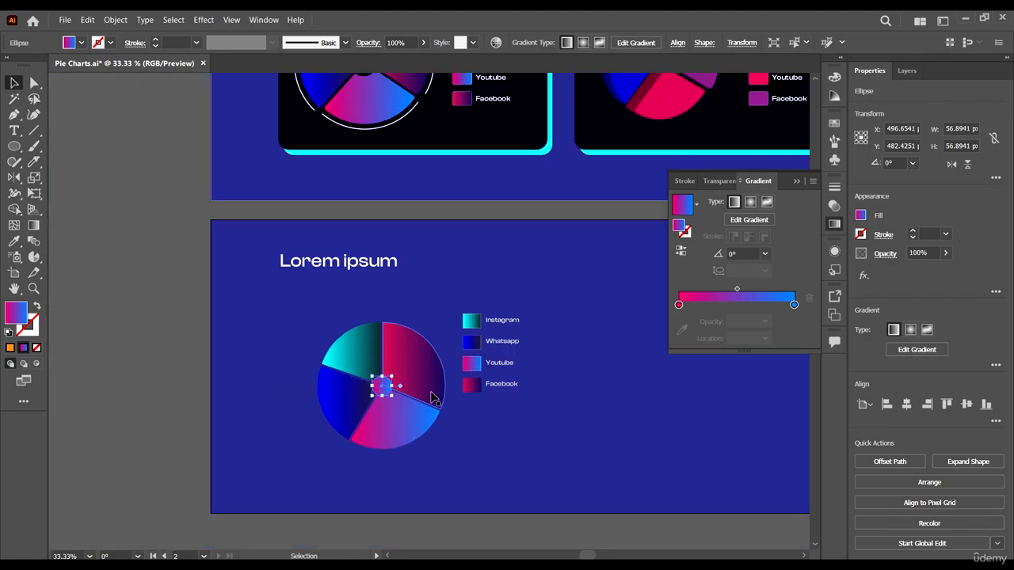
{"action": "scroll", "coordinate": [443, 404], "scroll_direction": "up", "scroll_amount": 2}
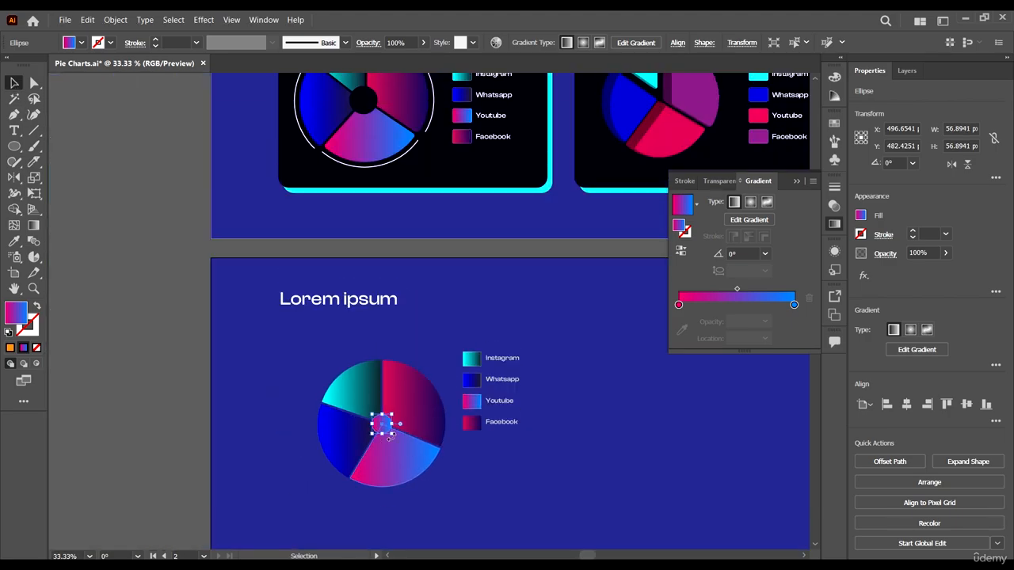
- Duplicate the four pie slices in place and scale the copies up from the centre to about 391 by 390 px
{"action": "left_click", "coordinate": [479, 465]}
{"action": "left_click", "coordinate": [351, 443]}
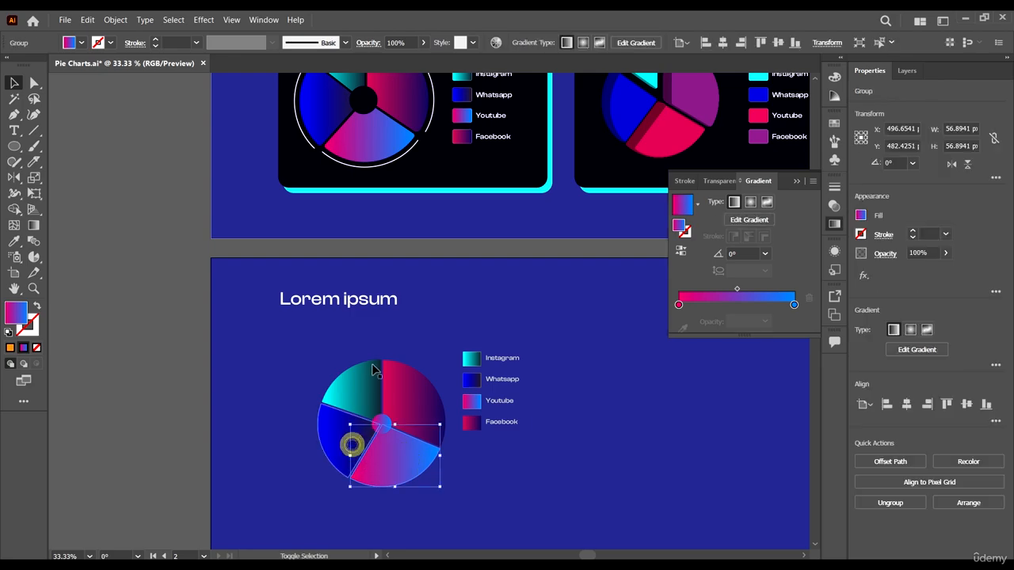
{"action": "key", "text": "a"}
{"action": "scroll", "coordinate": [479, 443], "scroll_direction": "down", "scroll_amount": 2}
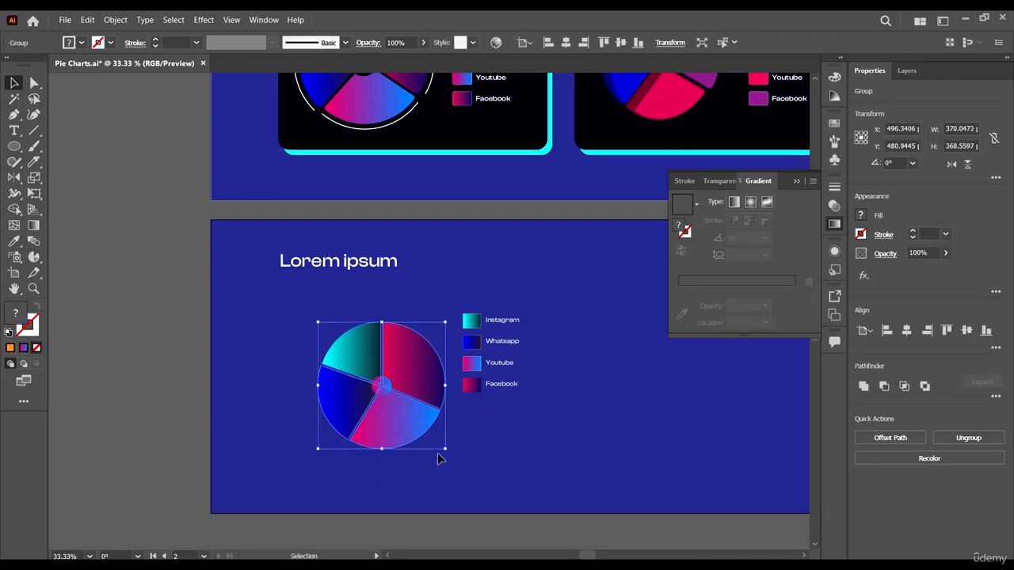
{"action": "key", "text": "ctrl"}
{"action": "key", "text": "ctrl"}
{"action": "scroll", "coordinate": [442, 454], "scroll_direction": "up", "scroll_amount": 1}
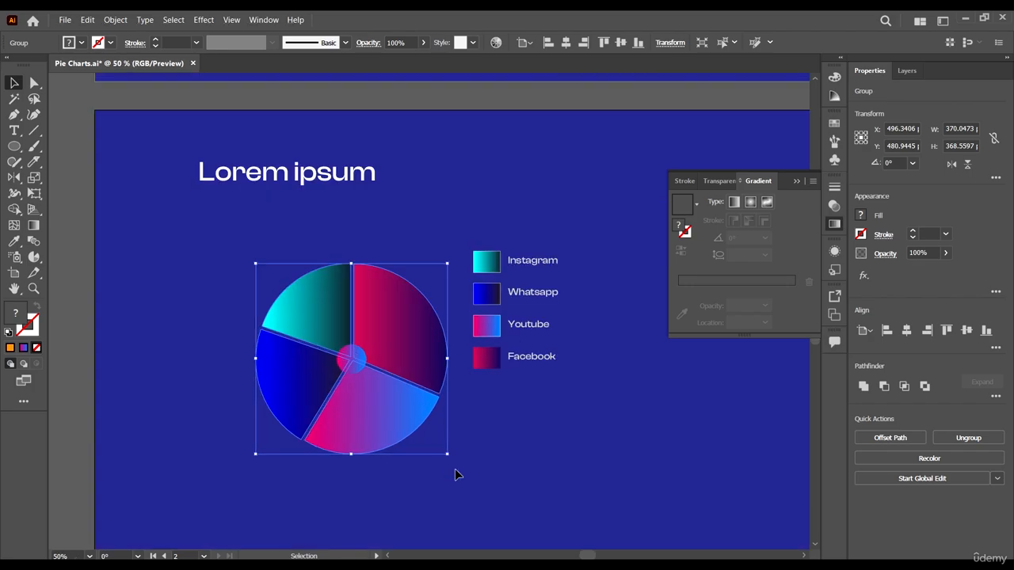
{"action": "left_click_drag", "start_coordinate": [448, 457], "coordinate": [457, 461]}
- Isolate the enlarged slice group, delete the slices' inner corner points with Direct Selection, and deselect the remaining outer segments
{"action": "right_click", "coordinate": [402, 343]}
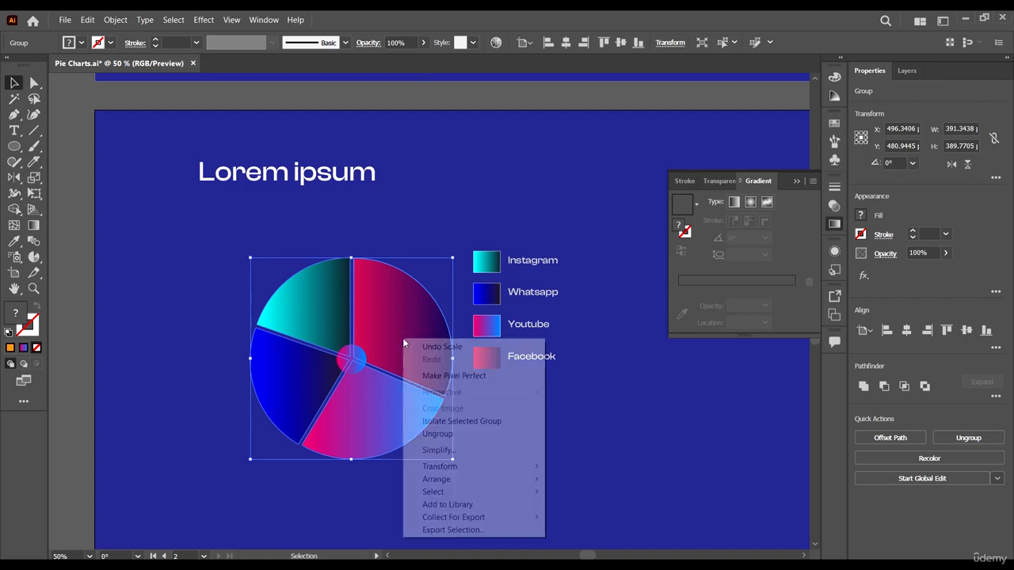
{"action": "left_click", "coordinate": [475, 421]}
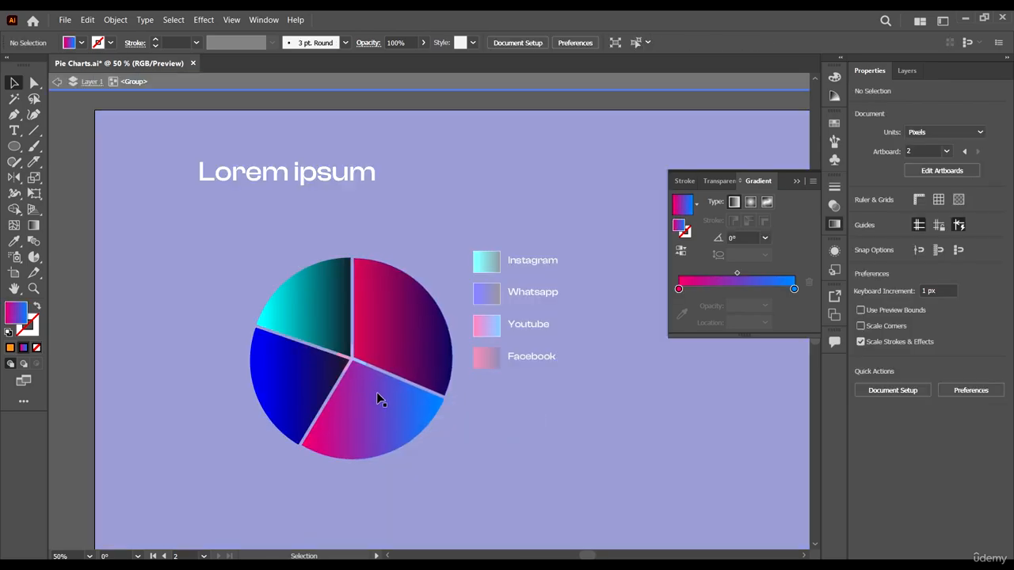
{"action": "left_click", "coordinate": [34, 84]}
{"action": "scroll", "coordinate": [325, 299], "scroll_direction": "up", "scroll_amount": 4}
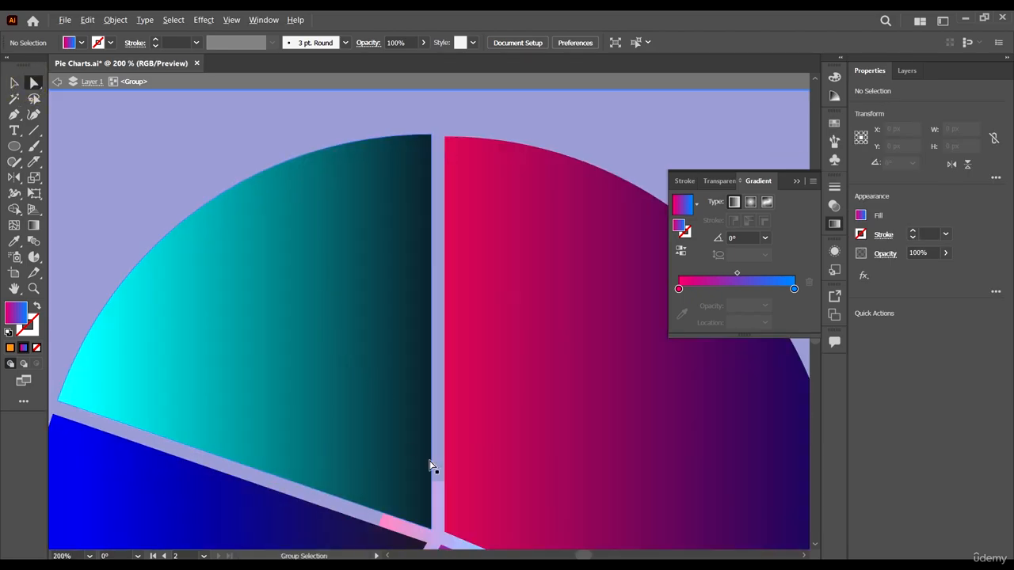
{"action": "scroll", "coordinate": [423, 420], "scroll_direction": "down", "scroll_amount": 2}
{"action": "left_click_drag", "start_coordinate": [437, 408], "coordinate": [457, 419]}
{"action": "key", "text": "Delete"}
{"action": "key", "text": "Delete"}
{"action": "key", "text": "Delete"}
{"action": "scroll", "coordinate": [454, 354], "scroll_direction": "down", "scroll_amount": 3}
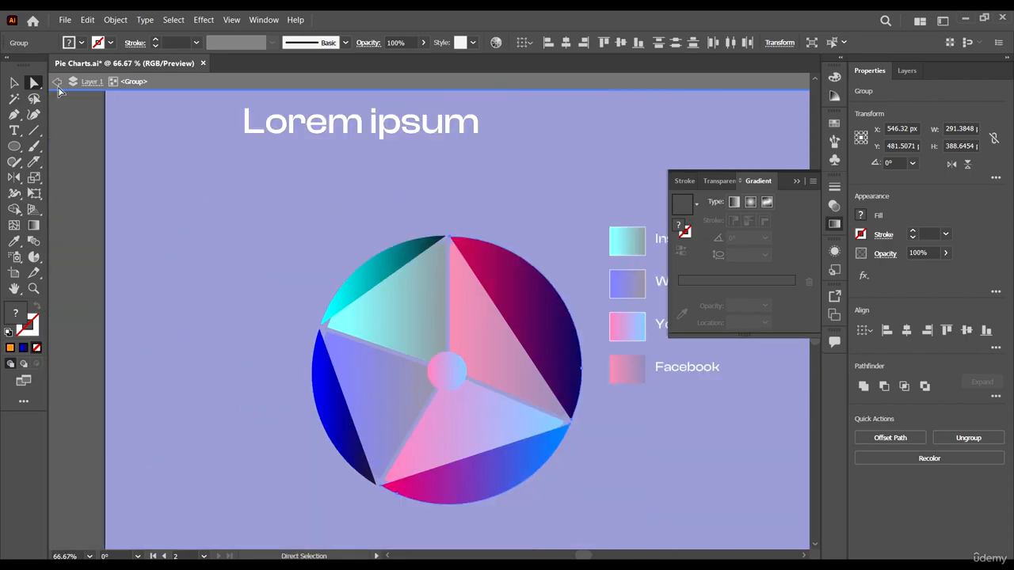
{"action": "left_click", "coordinate": [12, 83]}
{"action": "left_click", "coordinate": [244, 208]}
{"action": "scroll", "coordinate": [458, 231], "scroll_direction": "up", "scroll_amount": 3}
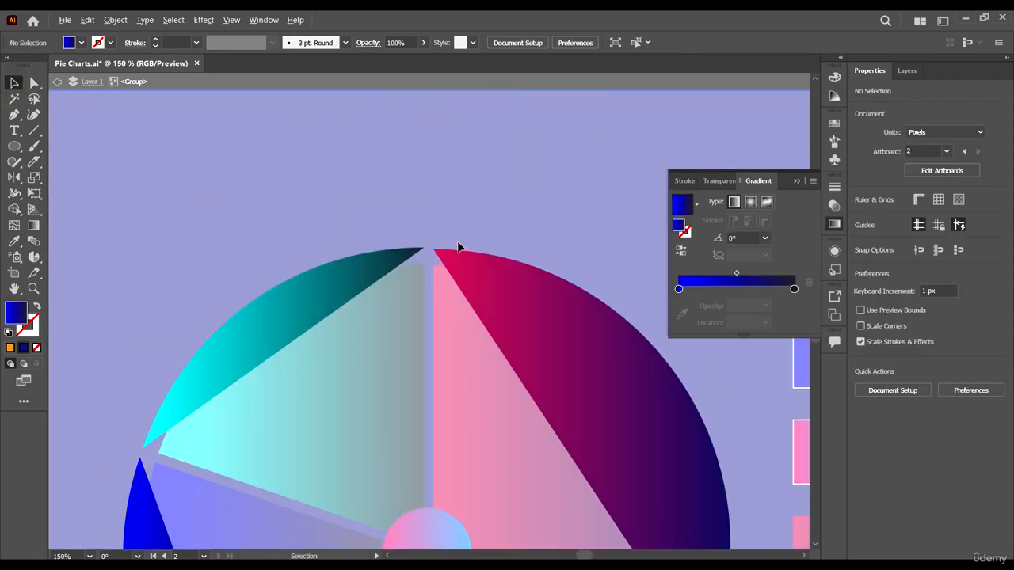
{"action": "left_click", "coordinate": [379, 255]}
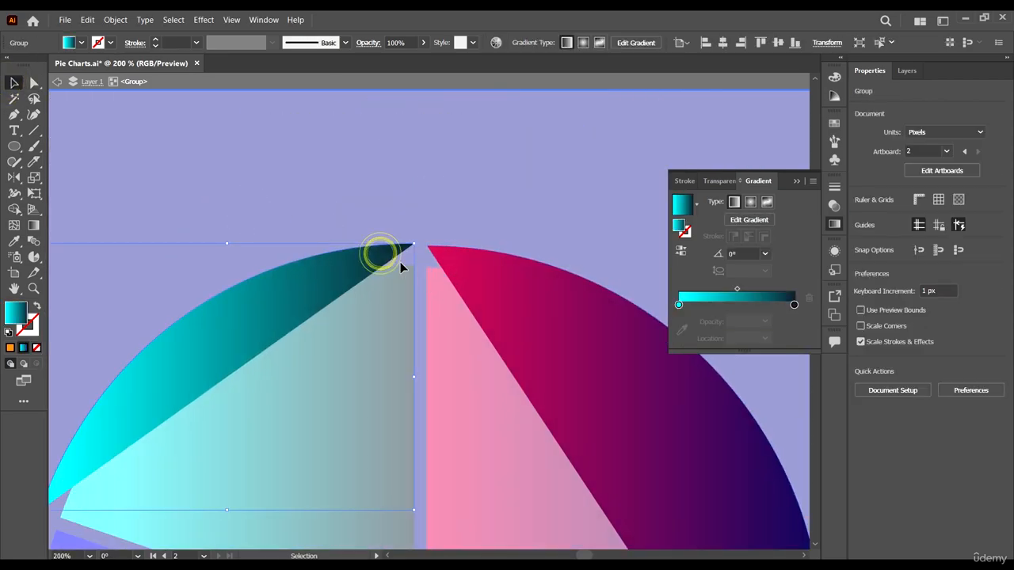
{"action": "scroll", "coordinate": [475, 319], "scroll_direction": "down", "scroll_amount": 4}
{"action": "left_click_drag", "start_coordinate": [353, 446], "coordinate": [589, 406]}
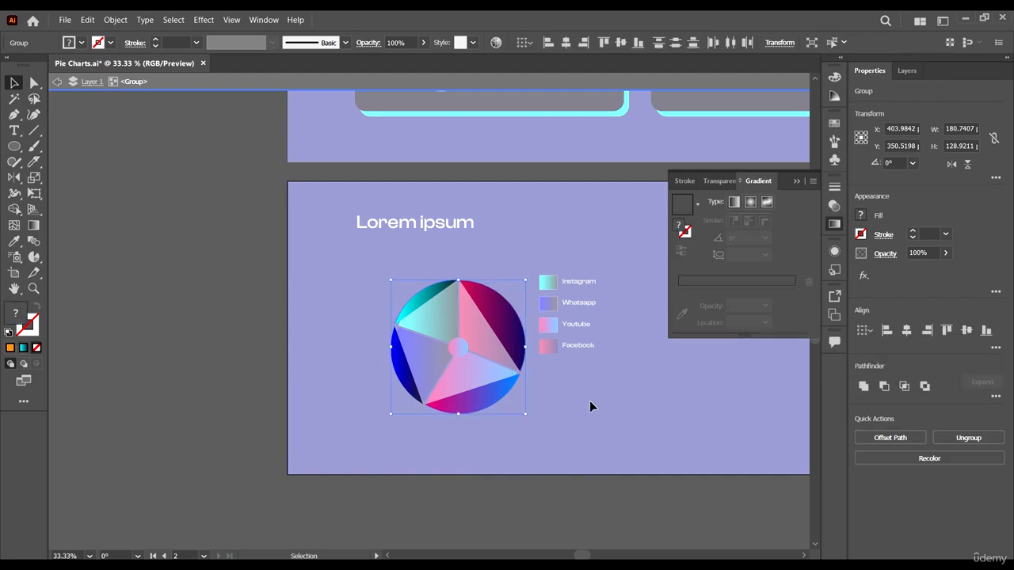
{"action": "left_click", "coordinate": [596, 411]}
- Swap the fill and stroke of each of the four outer segments, giving them no fill and 1 pt gradient strokes
{"action": "left_click", "coordinate": [427, 297]}
{"action": "scroll", "coordinate": [462, 323], "scroll_direction": "up", "scroll_amount": 4}
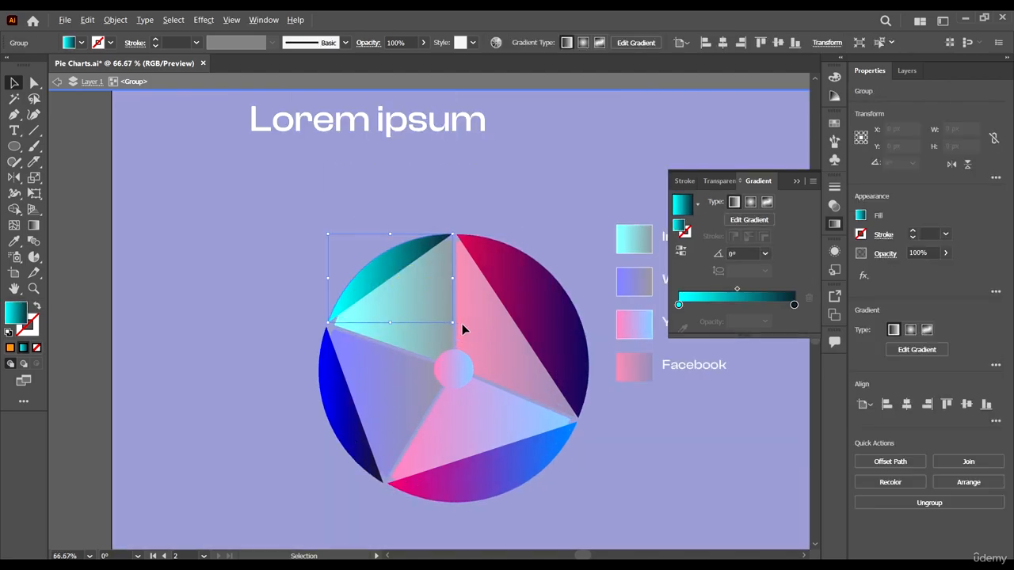
{"action": "left_click", "coordinate": [534, 284]}
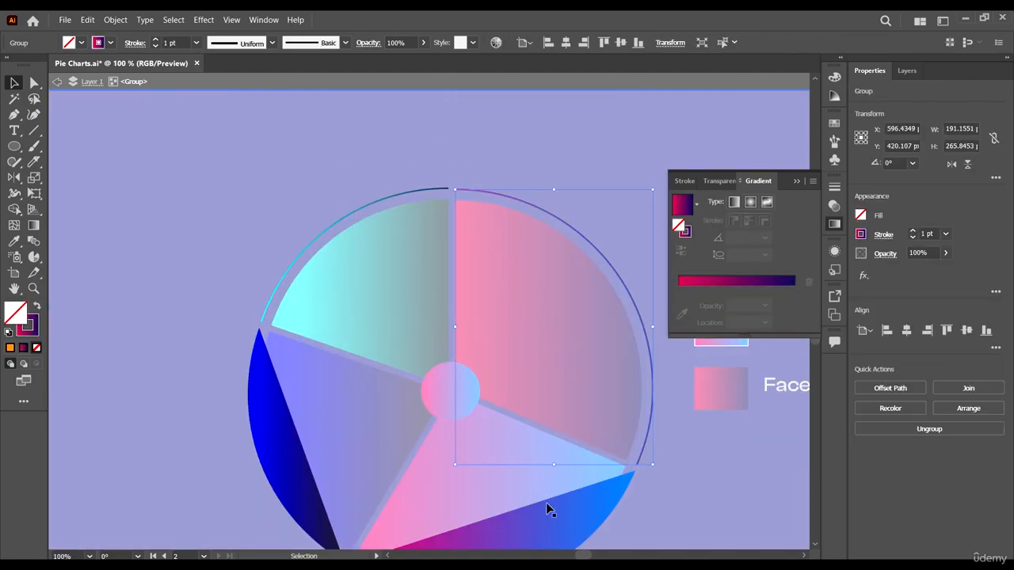
{"action": "left_click", "coordinate": [545, 498]}
{"action": "left_click", "coordinate": [286, 439]}
{"action": "key", "text": "shift+x"}
{"action": "scroll", "coordinate": [602, 475], "scroll_direction": "down", "scroll_amount": 2}
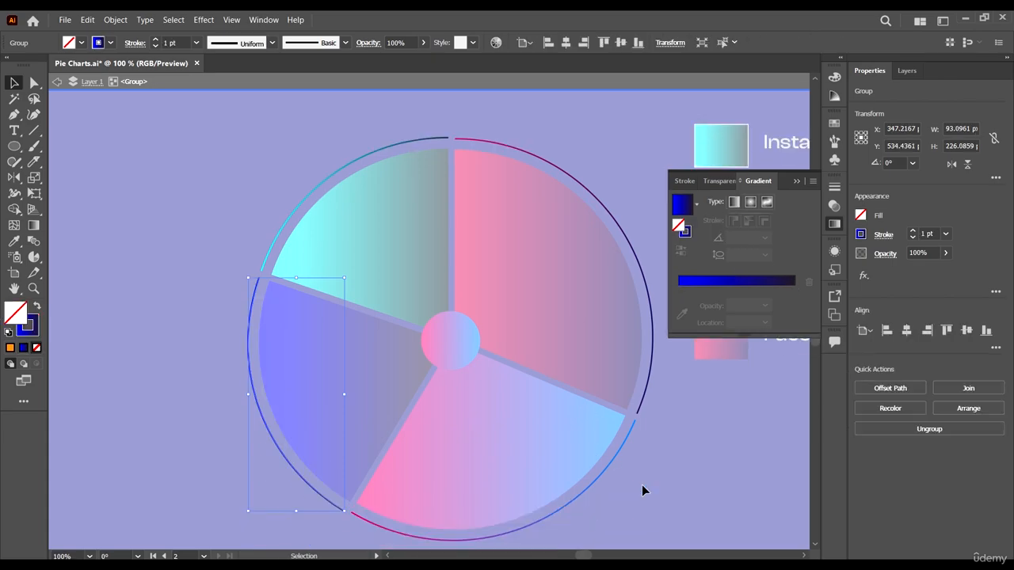
- Give all four outer arcs a white stroke with round caps, and deselect them
{"action": "left_click_drag", "start_coordinate": [317, 299], "coordinate": [238, 155]}
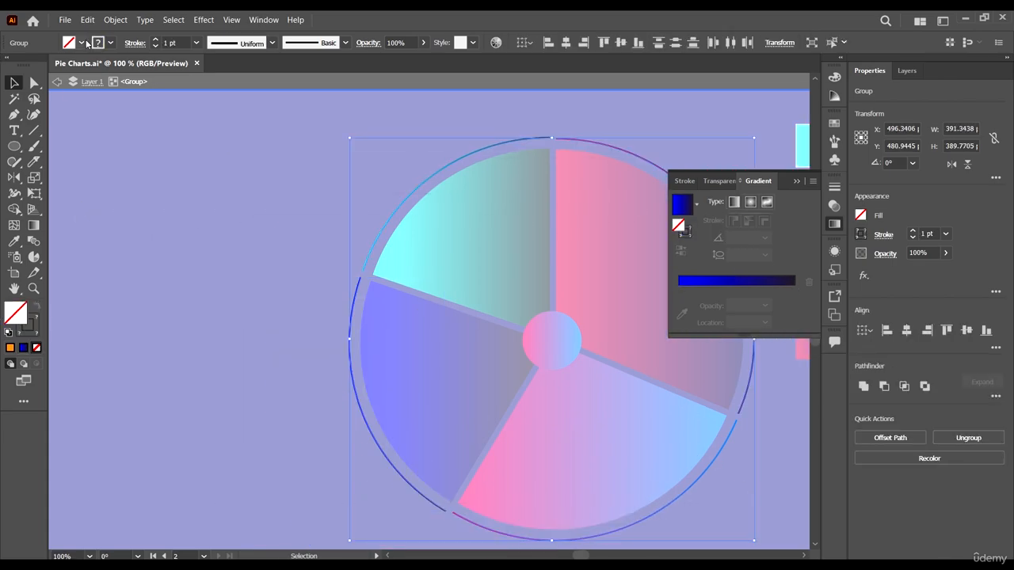
{"action": "left_click", "coordinate": [109, 43]}
{"action": "left_click", "coordinate": [23, 67]}
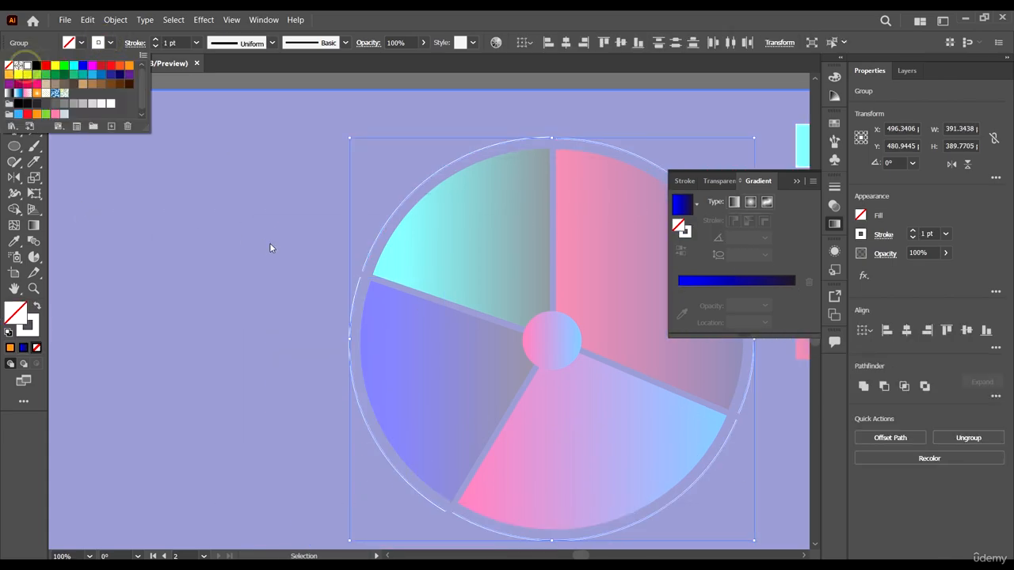
{"action": "left_click", "coordinate": [839, 186]}
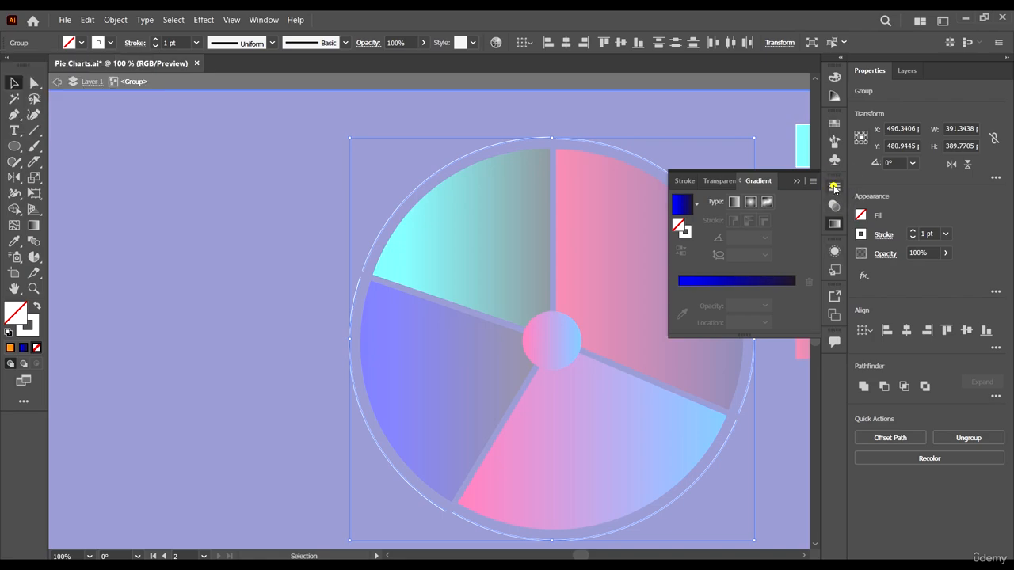
{"action": "left_click", "coordinate": [834, 188]}
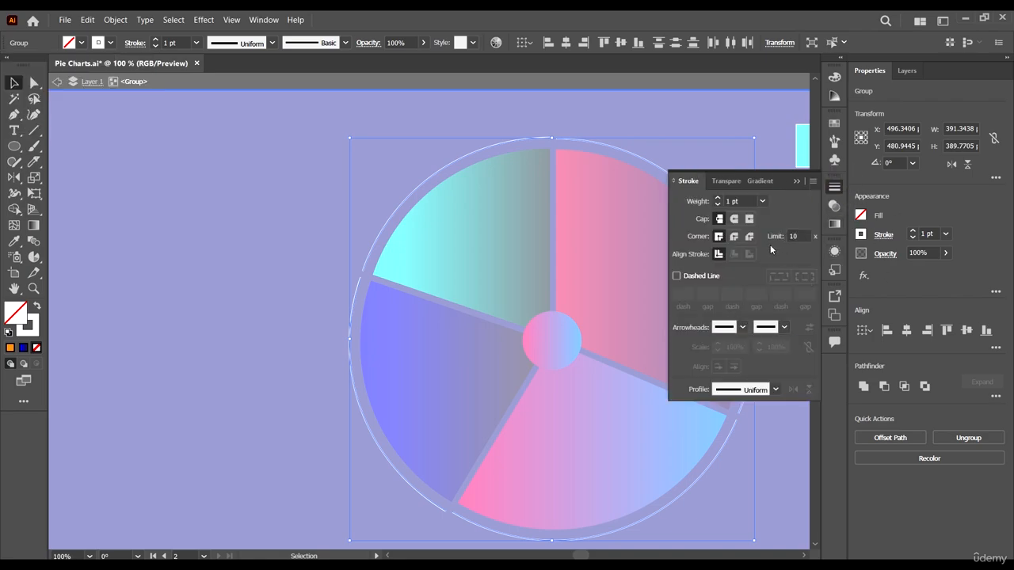
{"action": "left_click", "coordinate": [736, 220]}
{"action": "key", "text": "ctrl+shift+a"}
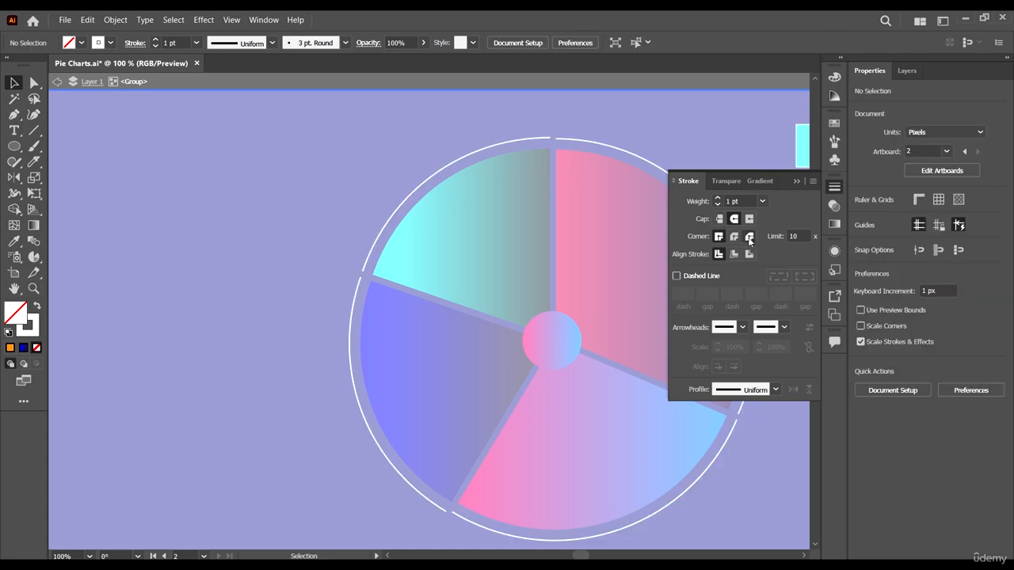
- Cut the lower end of the arc around the cyan slice with the Scissors tool and remove the tip
{"action": "scroll", "coordinate": [354, 273], "scroll_direction": "up", "scroll_amount": 3}
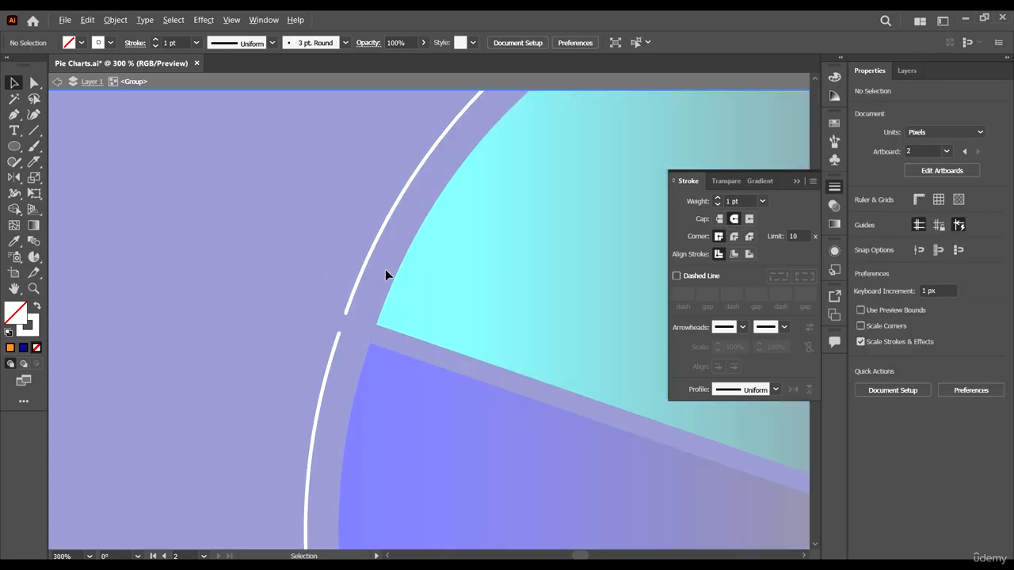
{"action": "scroll", "coordinate": [431, 304], "scroll_direction": "up", "scroll_amount": 3}
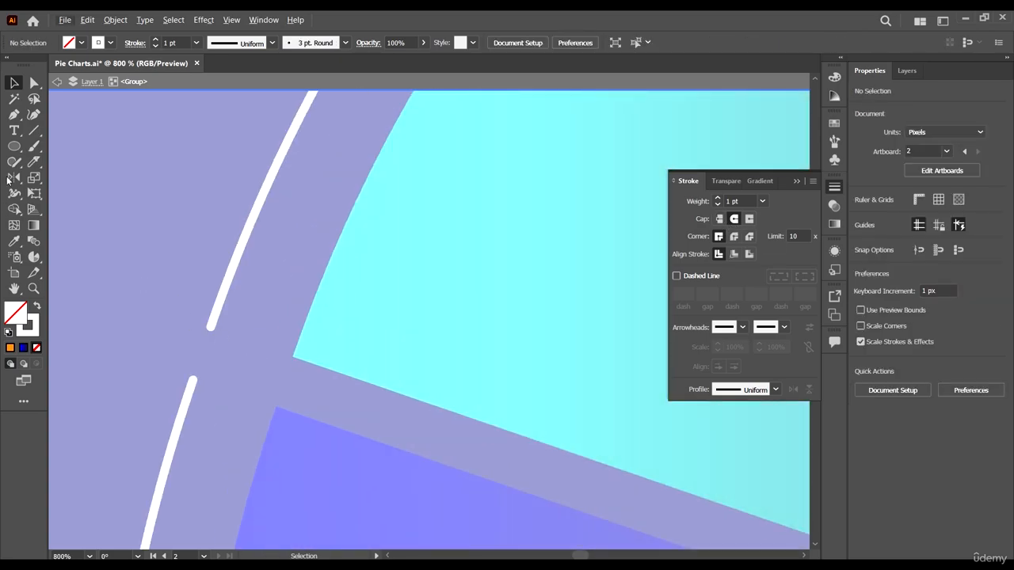
{"action": "left_click_drag", "start_coordinate": [34, 162], "coordinate": [76, 177]}
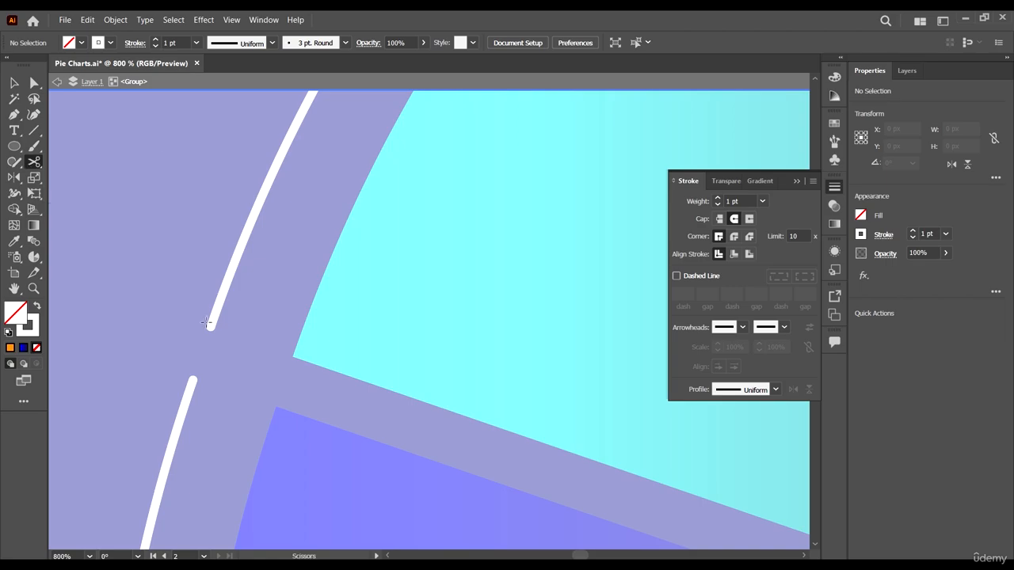
{"action": "left_click", "coordinate": [211, 324]}
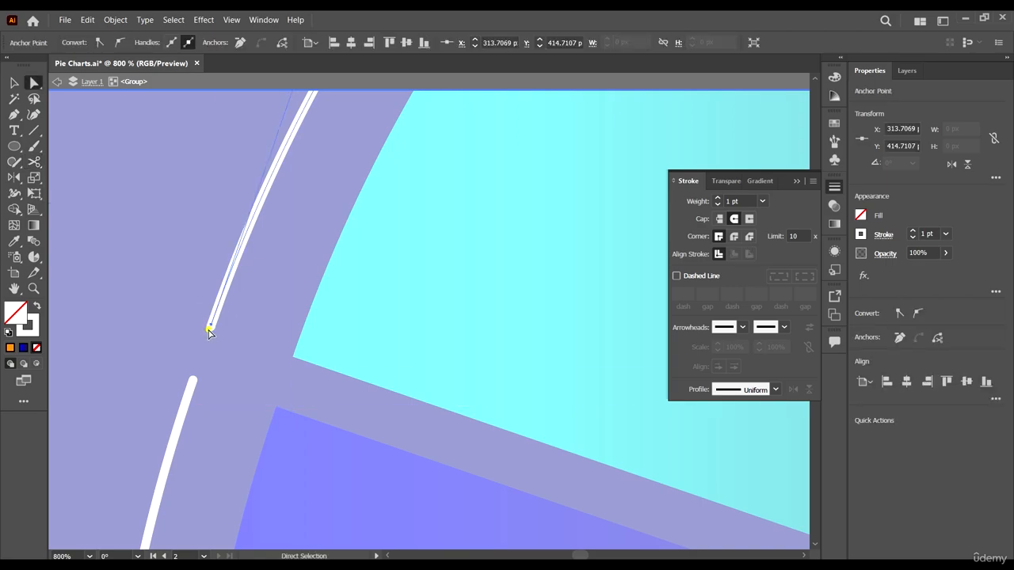
{"action": "left_click", "coordinate": [204, 330]}
{"action": "left_click", "coordinate": [210, 327]}
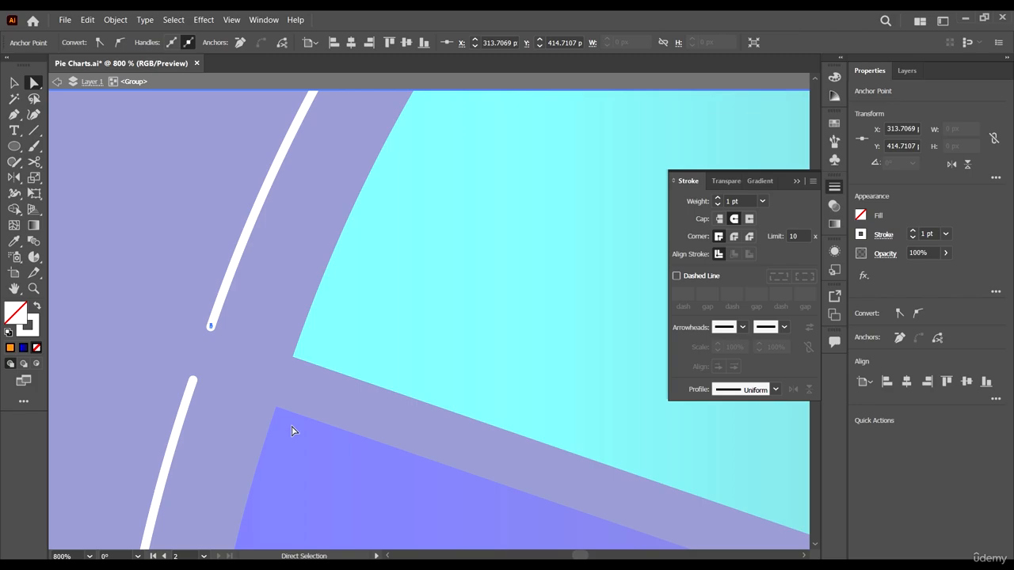
{"action": "left_click", "coordinate": [286, 376]}
- Cut the upper end of the arc around the blue slice with the Scissors tool and delete the tip
{"action": "left_click", "coordinate": [35, 162]}
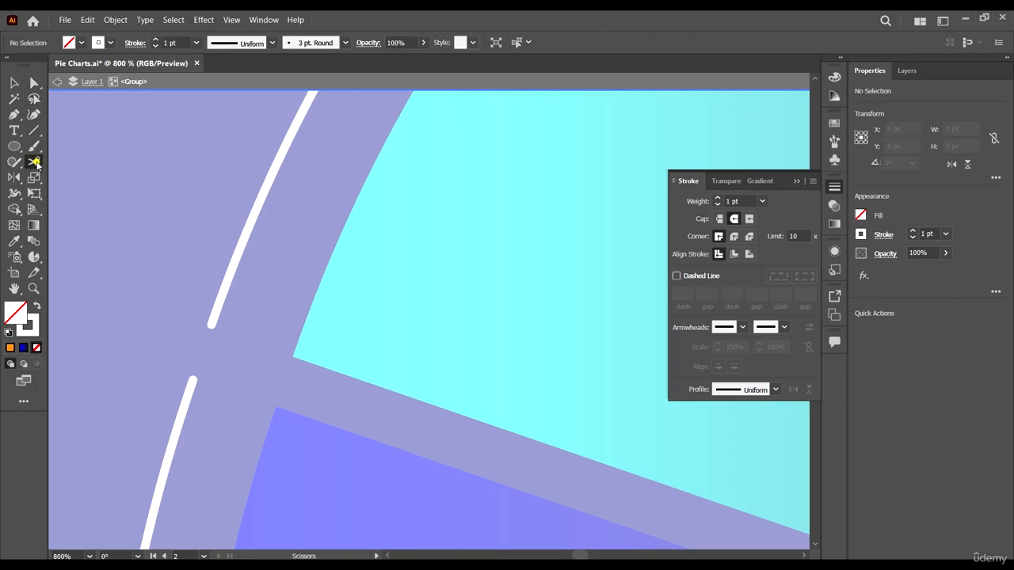
{"action": "left_click", "coordinate": [191, 386]}
{"action": "key", "text": "Delete"}
{"action": "scroll", "coordinate": [340, 387], "scroll_direction": "down", "scroll_amount": 5}
{"action": "scroll", "coordinate": [361, 380], "scroll_direction": "down", "scroll_amount": 3}
{"action": "scroll", "coordinate": [364, 382], "scroll_direction": "down", "scroll_amount": 4}
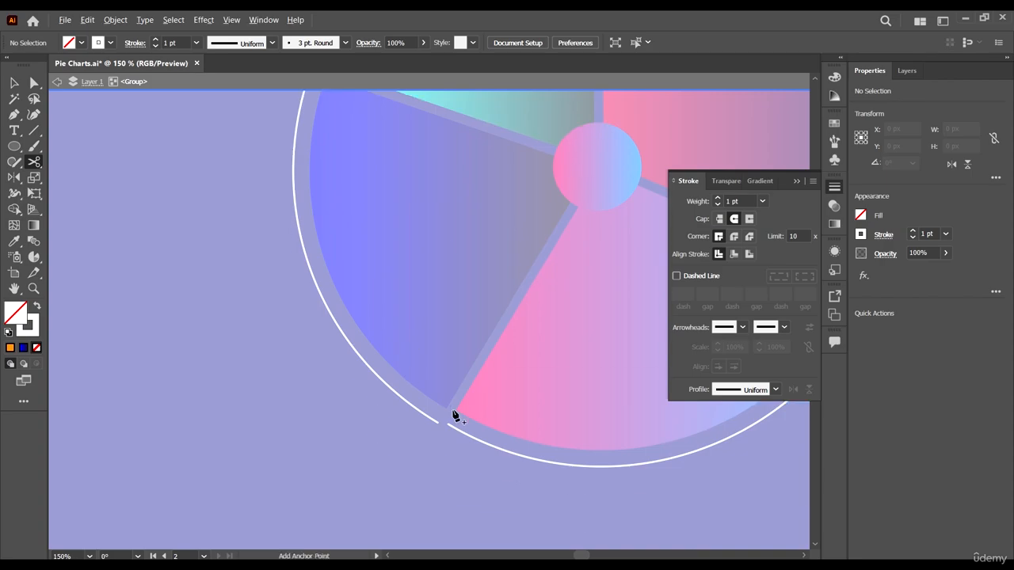
- Try to even out the remaining gaps between the white outer arcs with the Scissors tool, and exit the isolated group
{"action": "scroll", "coordinate": [452, 414], "scroll_direction": "up", "scroll_amount": 6}
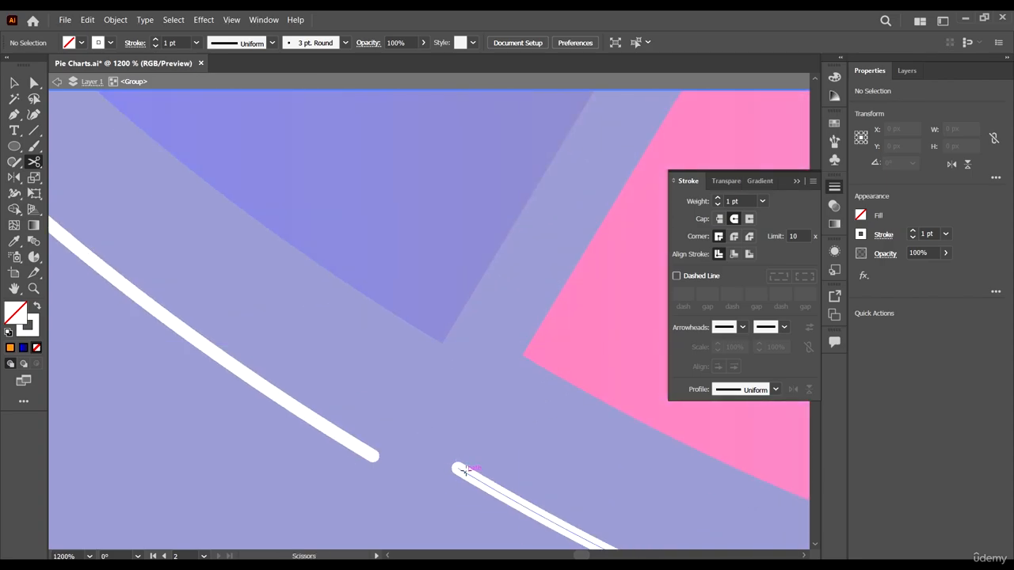
{"action": "left_click", "coordinate": [466, 471]}
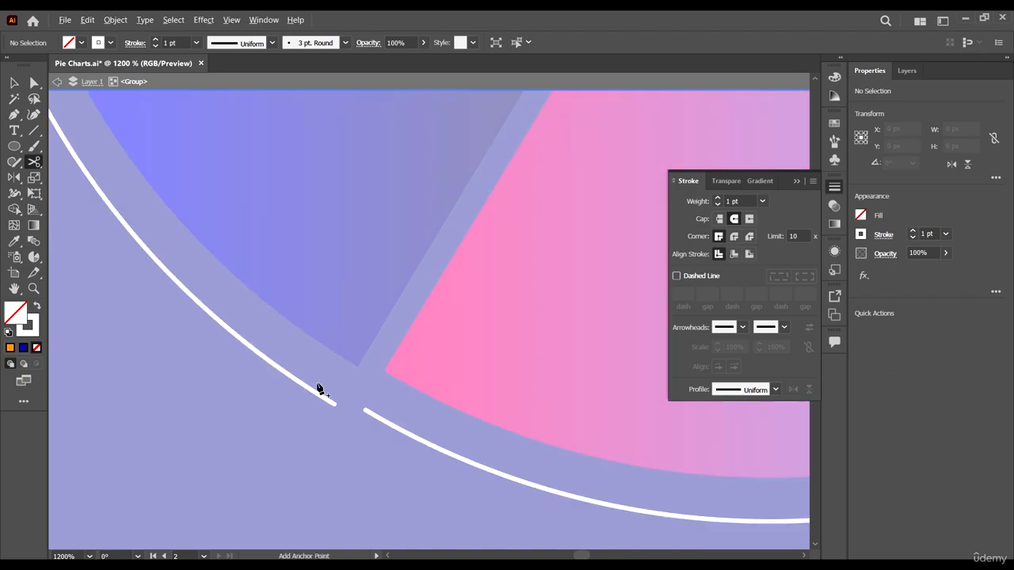
{"action": "key", "text": "ctrl+0"}
{"action": "scroll", "coordinate": [519, 332], "scroll_direction": "up", "scroll_amount": 7}
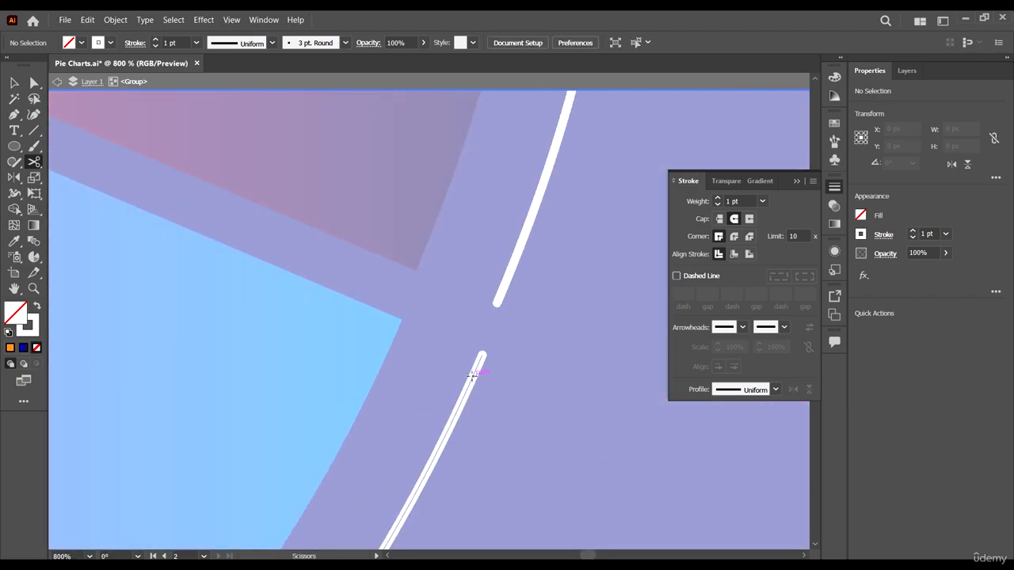
{"action": "scroll", "coordinate": [507, 304], "scroll_direction": "down", "scroll_amount": 7}
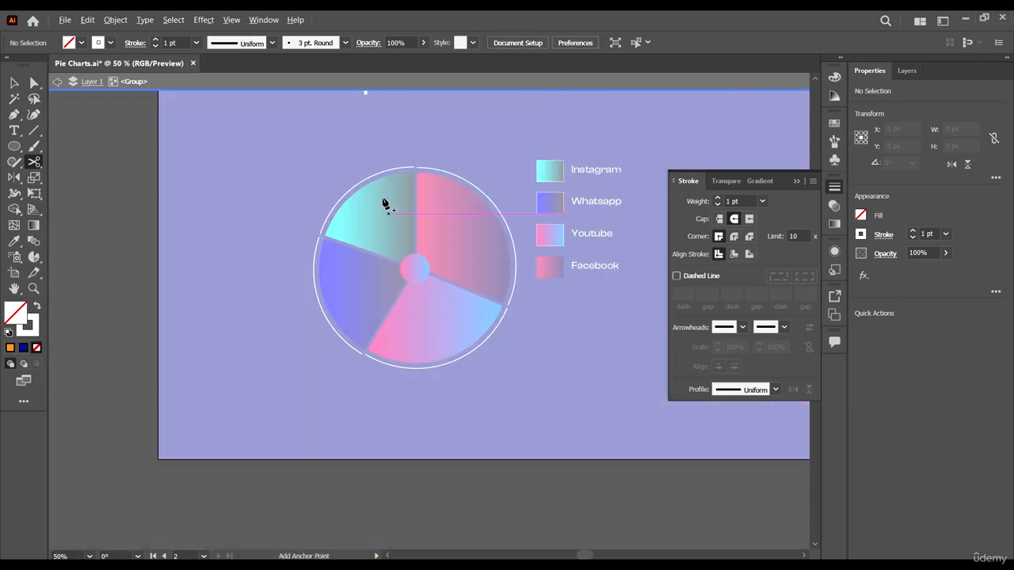
{"action": "scroll", "coordinate": [425, 177], "scroll_direction": "up", "scroll_amount": 6}
{"action": "scroll", "coordinate": [360, 158], "scroll_direction": "up", "scroll_amount": 2}
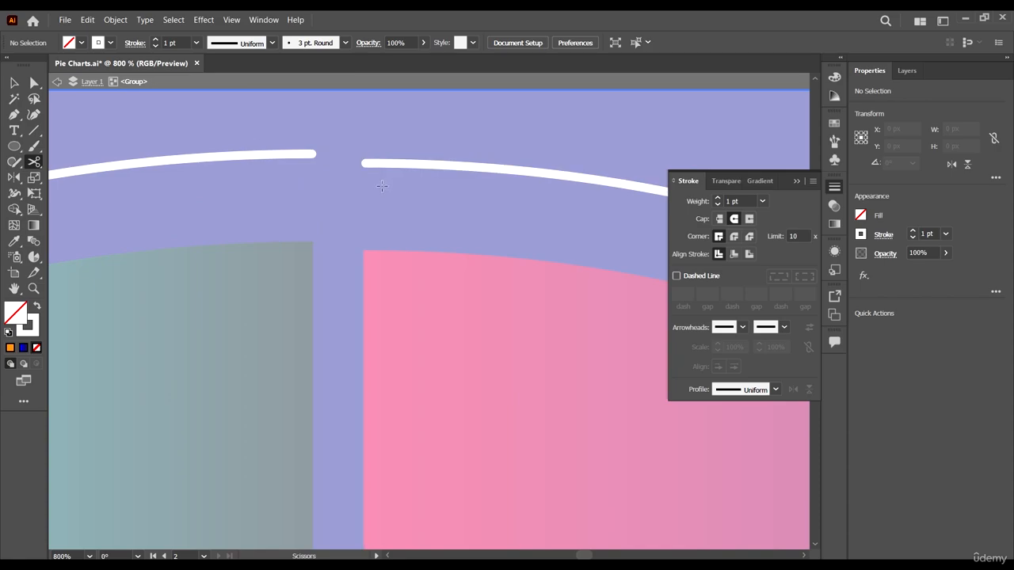
{"action": "left_click", "coordinate": [16, 84]}
{"action": "scroll", "coordinate": [393, 270], "scroll_direction": "down", "scroll_amount": 8}
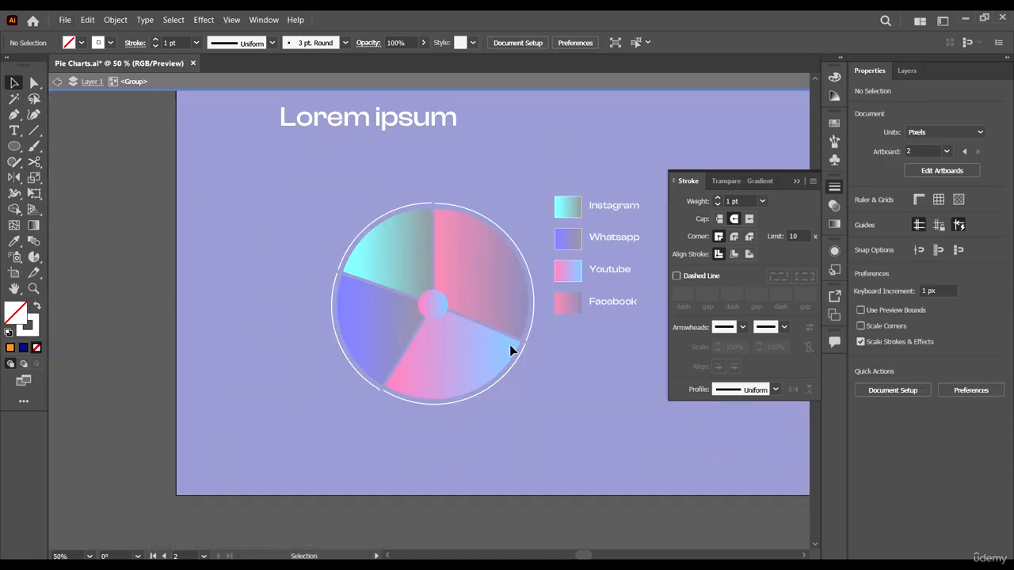
{"action": "scroll", "coordinate": [526, 288], "scroll_direction": "up", "scroll_amount": 2}
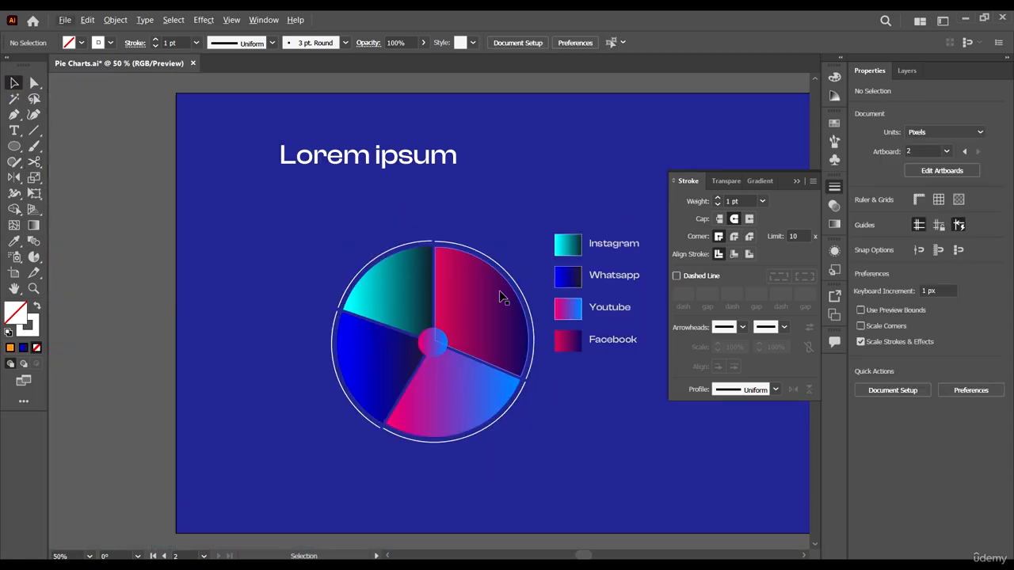
- Round all corners of the four pie slices together with a radius of about 13.84 px
{"action": "left_click", "coordinate": [490, 295]}
{"action": "scroll", "coordinate": [489, 314], "scroll_direction": "up", "scroll_amount": 1}
{"action": "scroll", "coordinate": [491, 315], "scroll_direction": "up", "scroll_amount": 1}
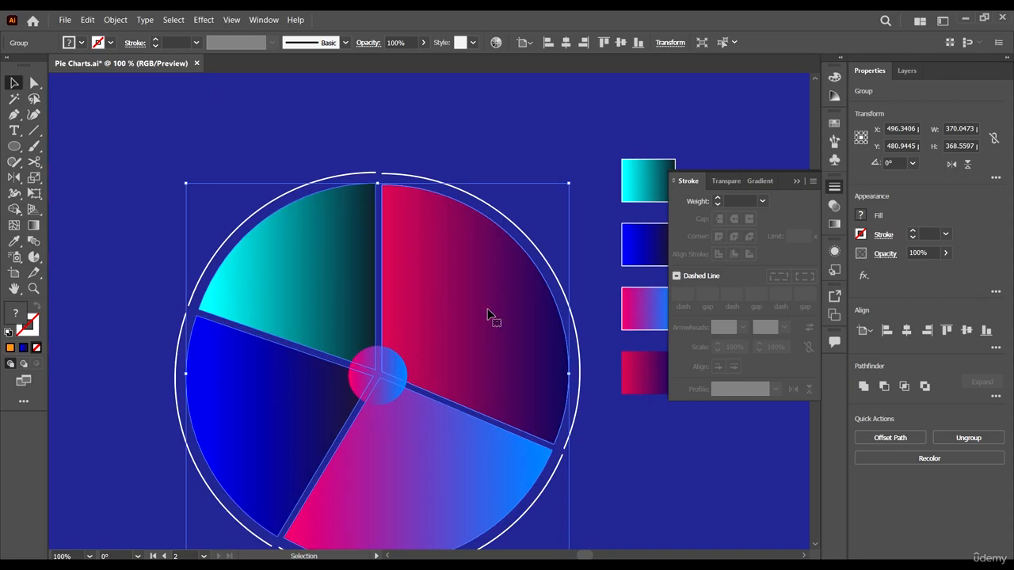
{"action": "key", "text": "a"}
{"action": "scroll", "coordinate": [393, 201], "scroll_direction": "up", "scroll_amount": 2}
{"action": "left_click_drag", "start_coordinate": [377, 191], "coordinate": [390, 228]}
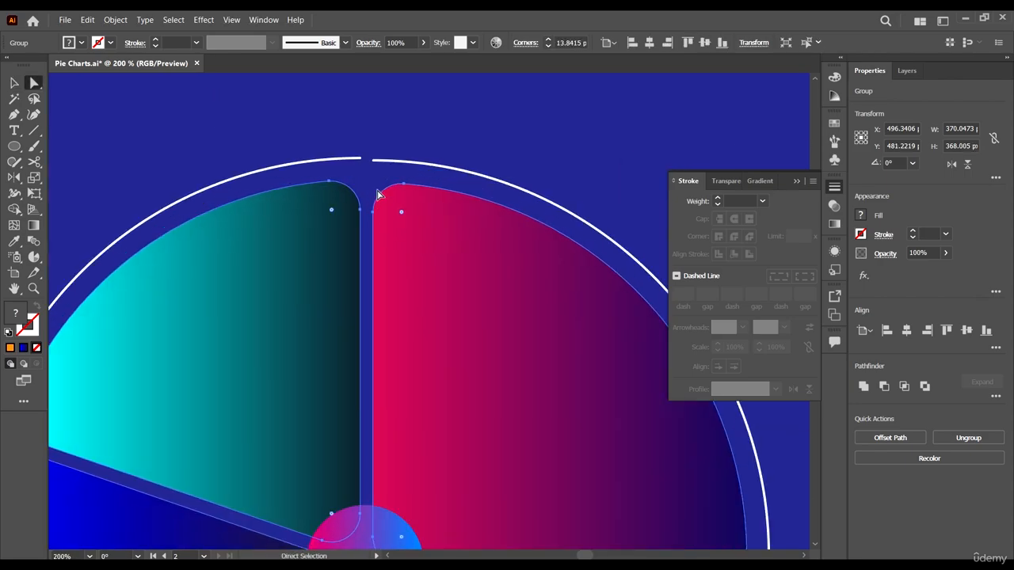
{"action": "scroll", "coordinate": [394, 240], "scroll_direction": "down", "scroll_amount": 2}
{"action": "scroll", "coordinate": [412, 256], "scroll_direction": "down", "scroll_amount": 1}
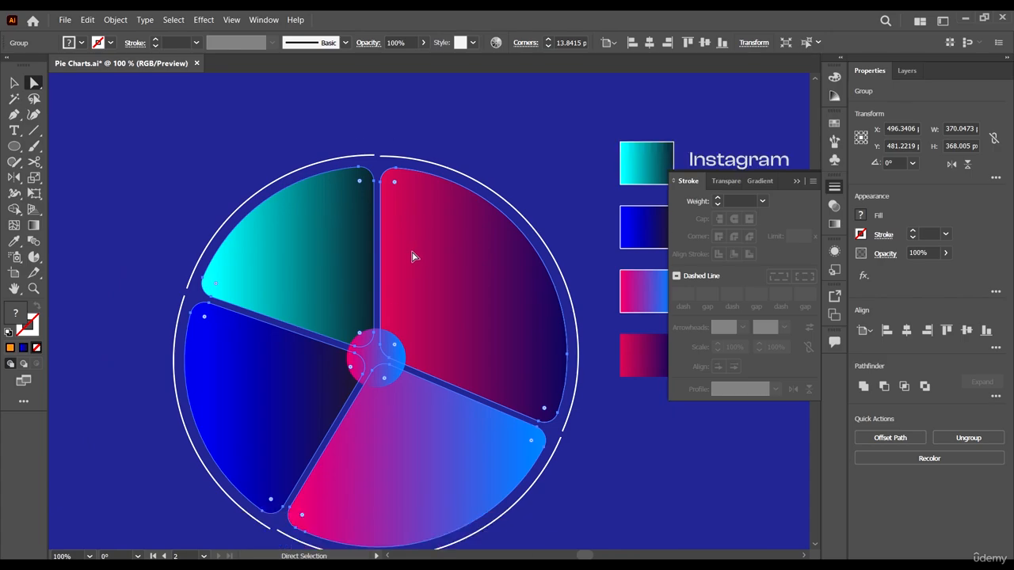
- Delete the group of thin white arcs that forms the outer ring around the pie
{"action": "left_click", "coordinate": [14, 83]}
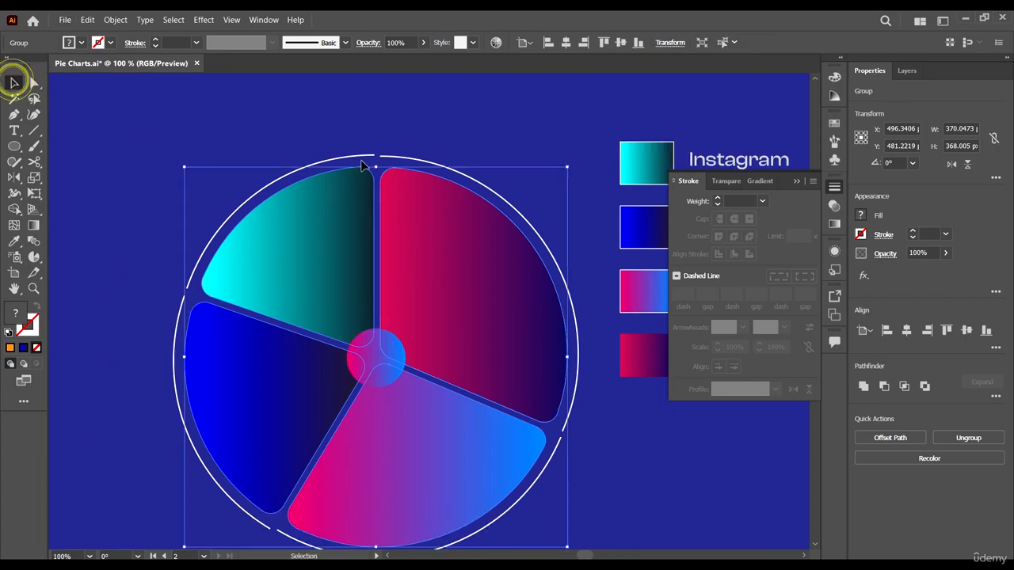
{"action": "left_click", "coordinate": [353, 157]}
{"action": "key", "text": "Delete"}
- Duplicate the group of rounded pie slices in place and isolate the copied group for editing
{"action": "left_click", "coordinate": [496, 263]}
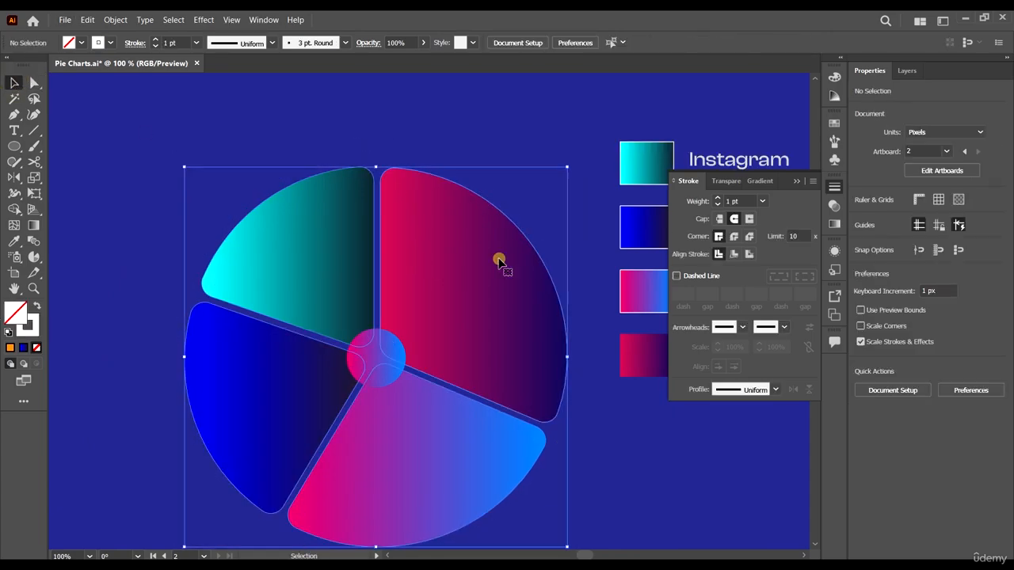
{"action": "key", "text": "a"}
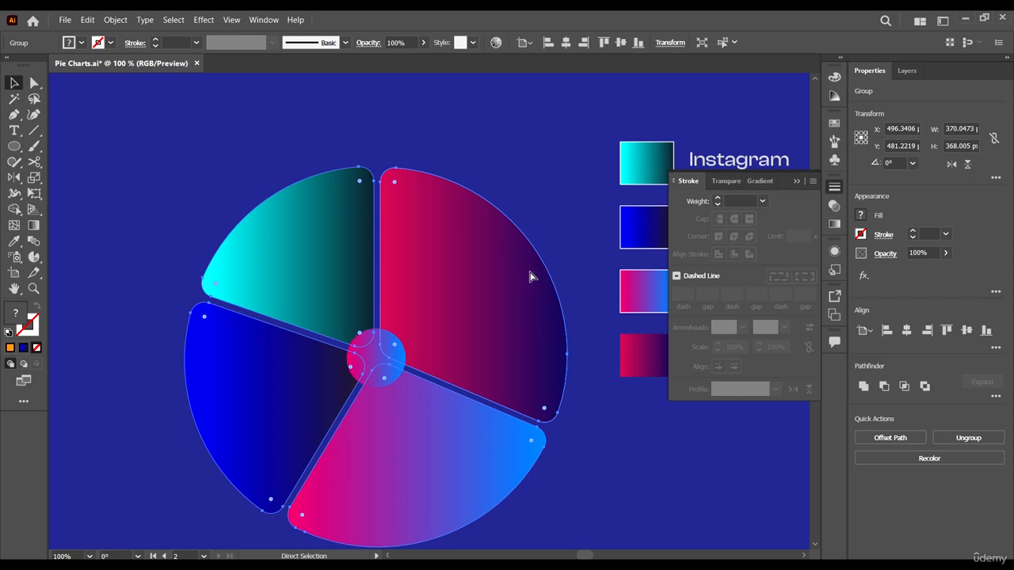
{"action": "key", "text": "v"}
{"action": "right_click", "coordinate": [494, 264]}
{"action": "left_click", "coordinate": [571, 346]}
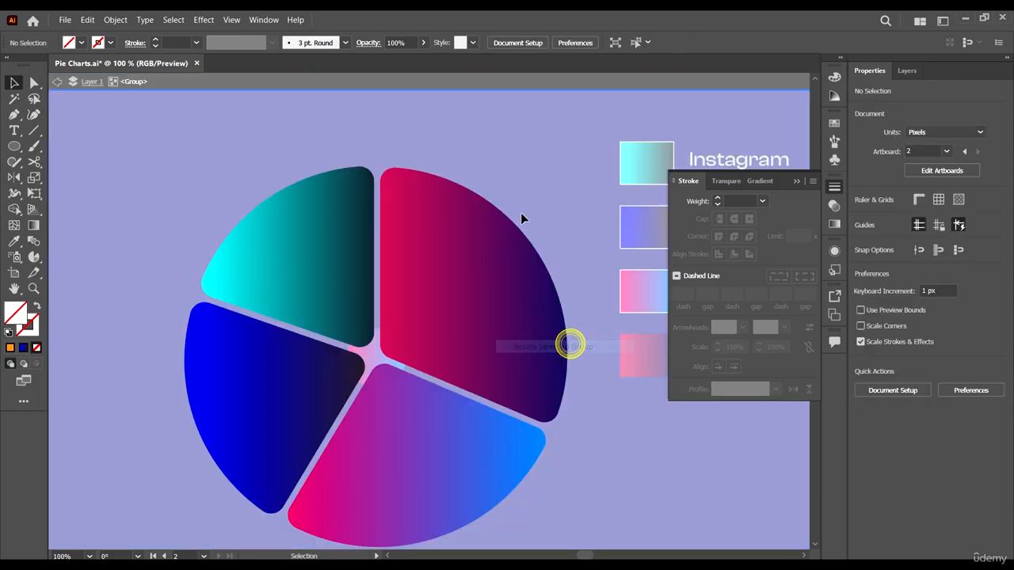
- Delete the anchor points around the pie's centre from all four copied slices
{"action": "key", "text": "a"}
{"action": "left_click", "coordinate": [502, 265]}
{"action": "scroll", "coordinate": [389, 343], "scroll_direction": "up", "scroll_amount": 2}
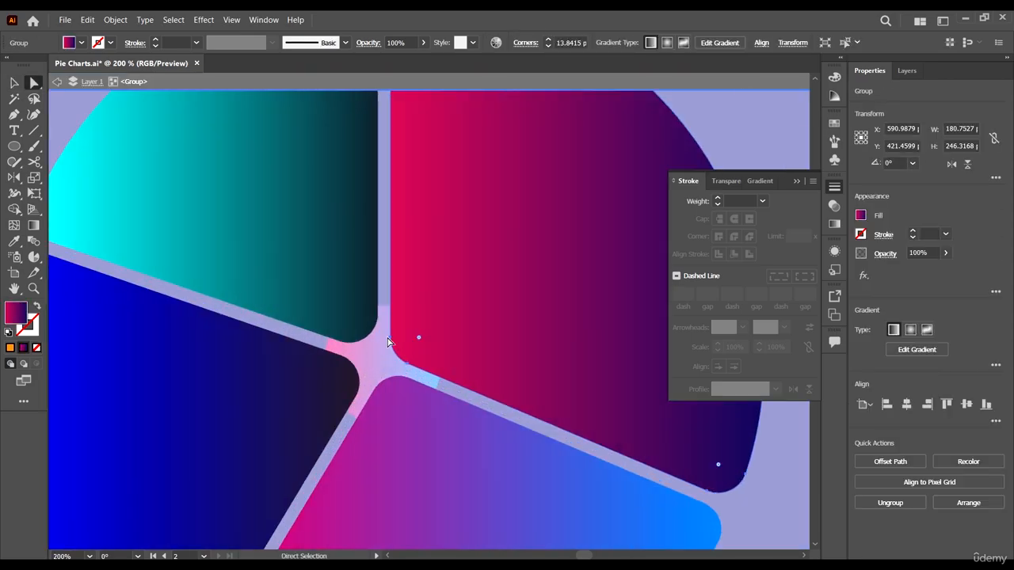
{"action": "left_click_drag", "start_coordinate": [415, 391], "coordinate": [417, 410]}
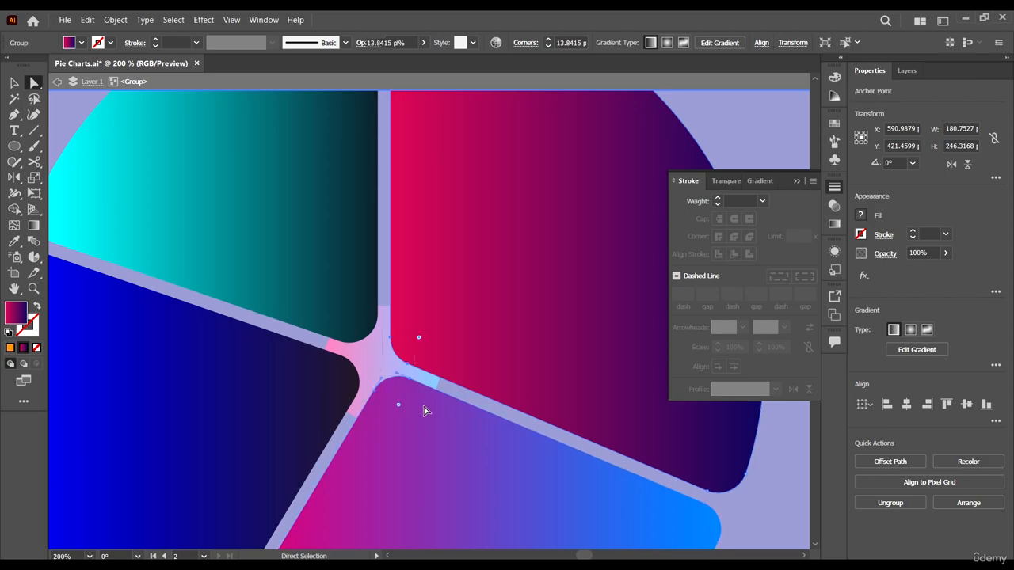
{"action": "key", "text": "Delete"}
{"action": "key", "text": "Delete"}
{"action": "left_click_drag", "start_coordinate": [318, 326], "coordinate": [360, 299]}
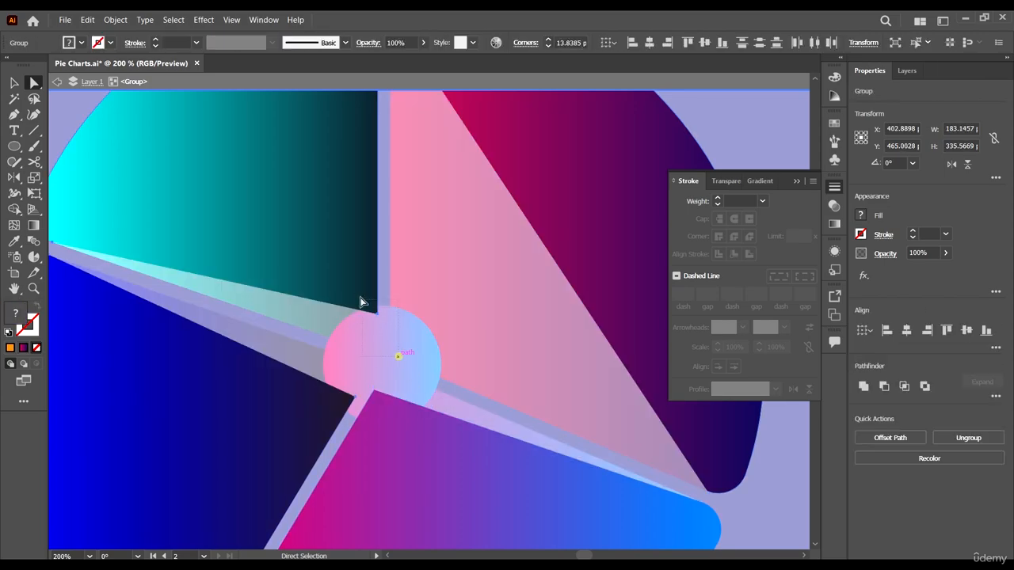
{"action": "key", "text": "Delete"}
{"action": "left_click_drag", "start_coordinate": [388, 364], "coordinate": [354, 408]}
{"action": "key", "text": "Delete"}
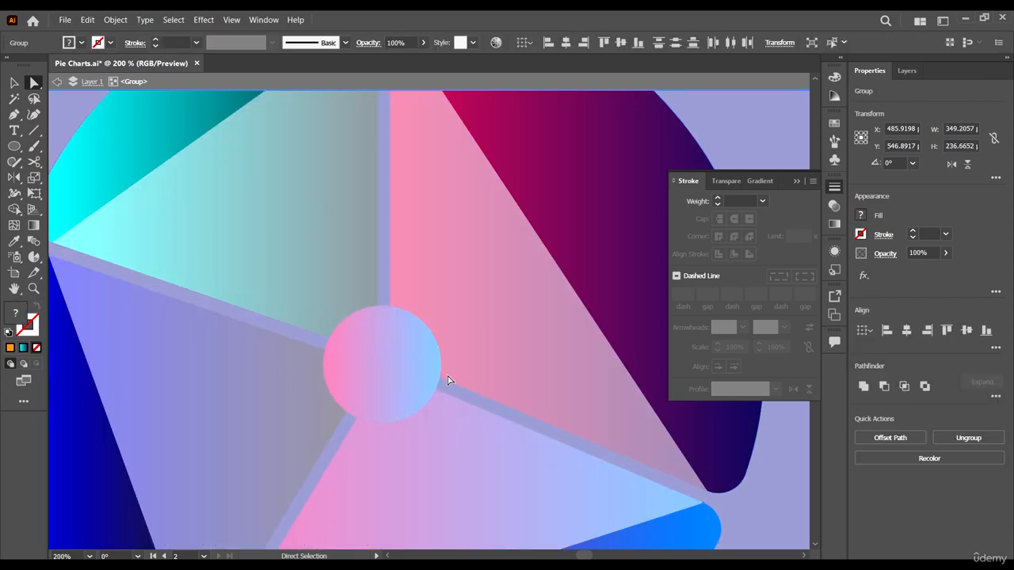
- Delete the rounded-corner anchor points of the copied slices at the gaps on both sides of the pink-blue slice
{"action": "scroll", "coordinate": [456, 356], "scroll_direction": "down", "scroll_amount": 1}
{"action": "scroll", "coordinate": [584, 408], "scroll_direction": "down", "scroll_amount": 1}
{"action": "scroll", "coordinate": [584, 408], "scroll_direction": "up", "scroll_amount": 3}
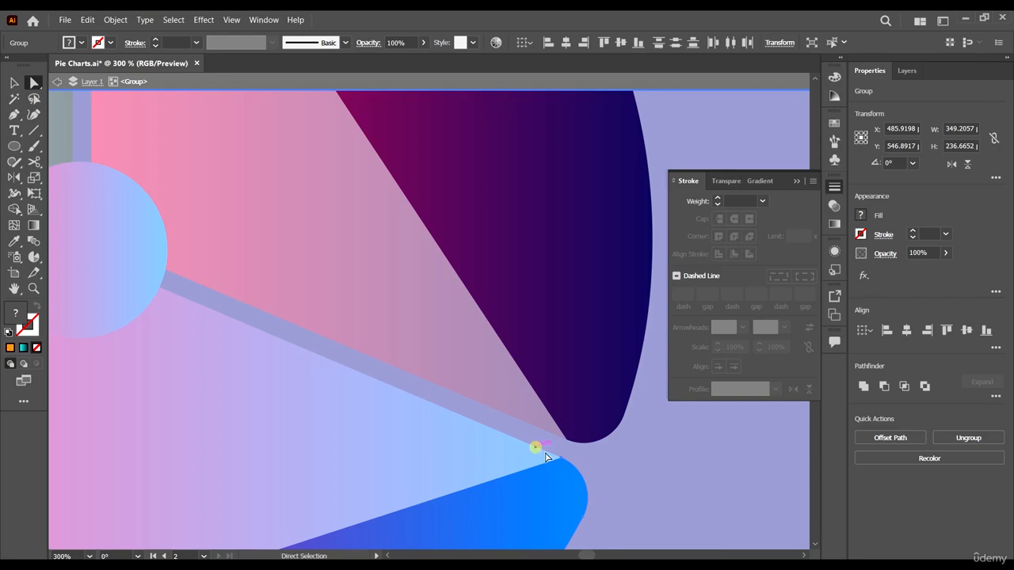
{"action": "left_click_drag", "start_coordinate": [572, 473], "coordinate": [590, 476]}
{"action": "key", "text": "Delete"}
{"action": "left_click_drag", "start_coordinate": [558, 439], "coordinate": [574, 460]}
{"action": "key", "text": "Delete"}
{"action": "scroll", "coordinate": [577, 407], "scroll_direction": "down", "scroll_amount": 2}
{"action": "scroll", "coordinate": [595, 373], "scroll_direction": "down", "scroll_amount": 3}
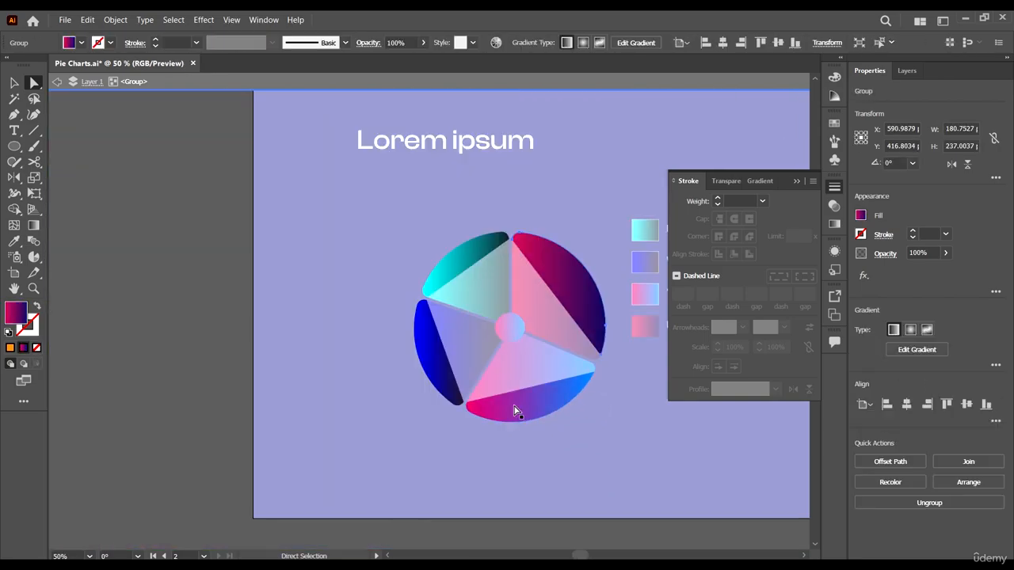
{"action": "scroll", "coordinate": [516, 409], "scroll_direction": "up", "scroll_amount": 3}
{"action": "left_click_drag", "start_coordinate": [293, 402], "coordinate": [293, 403]}
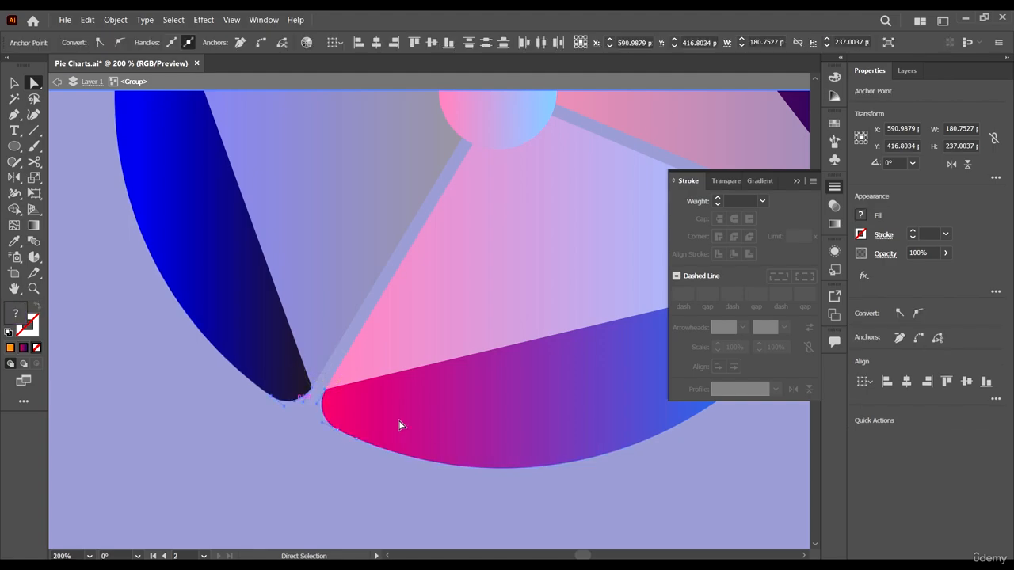
{"action": "key", "text": "Delete"}
- Delete the rounded-corner anchor points of the copied slices at the gaps on both sides of the cyan slice
{"action": "scroll", "coordinate": [438, 305], "scroll_direction": "up", "scroll_amount": 2}
{"action": "scroll", "coordinate": [203, 224], "scroll_direction": "up", "scroll_amount": 4}
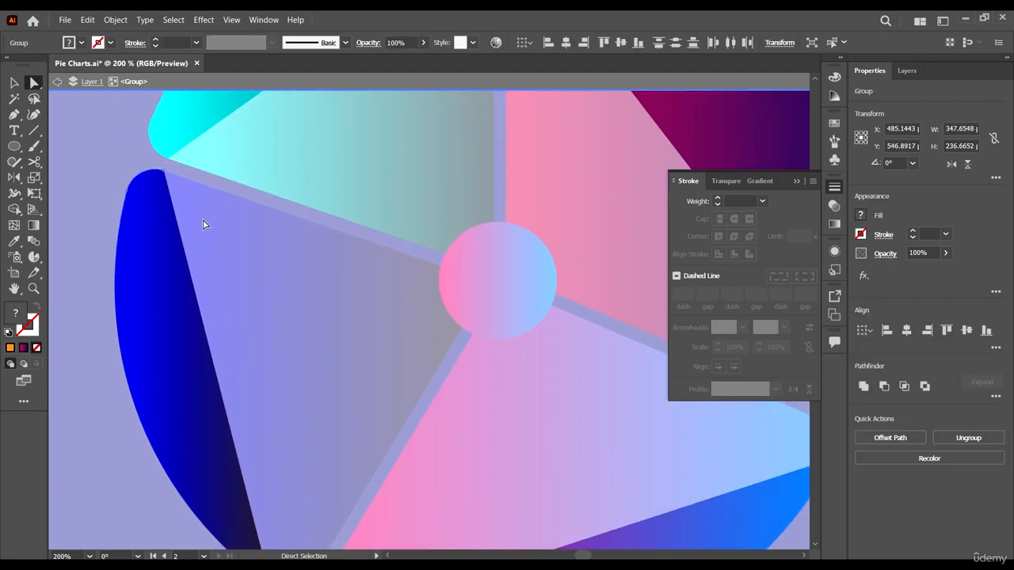
{"action": "left_click_drag", "start_coordinate": [153, 205], "coordinate": [153, 204]}
{"action": "scroll", "coordinate": [339, 247], "scroll_direction": "up", "scroll_amount": 2}
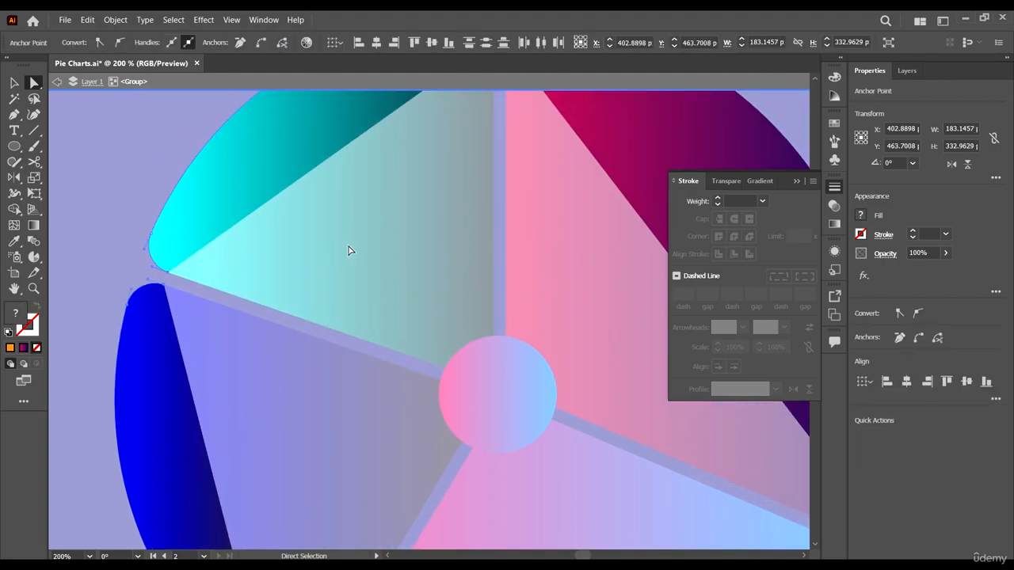
{"action": "key", "text": "Delete"}
{"action": "scroll", "coordinate": [444, 222], "scroll_direction": "up", "scroll_amount": 5}
{"action": "left_click_drag", "start_coordinate": [473, 209], "coordinate": [474, 210]}
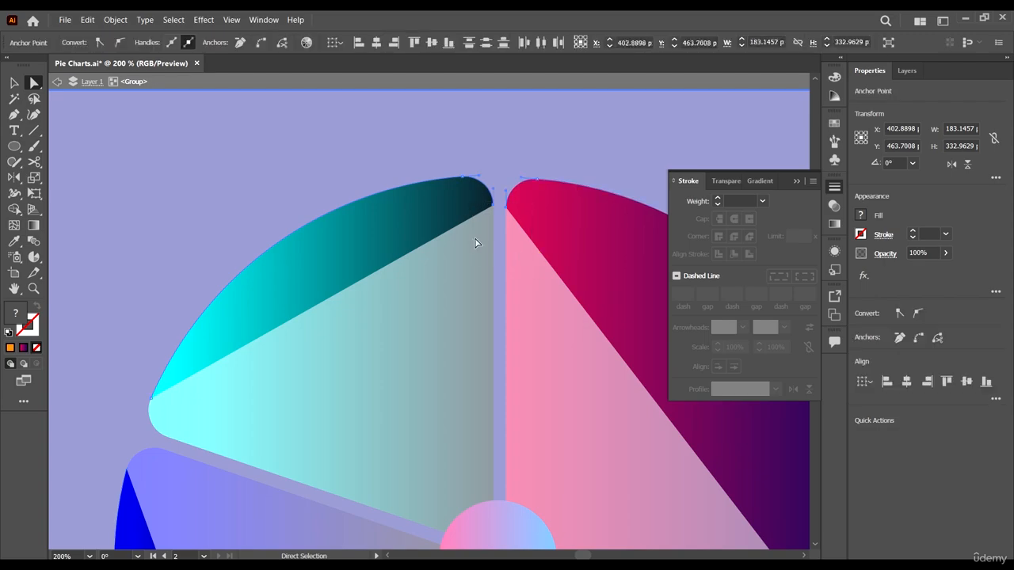
{"action": "key", "text": "Delete"}
- Select all four remaining arc pieces, colour them white and swap fill and stroke to leave white 1 pt outlines without fill
{"action": "scroll", "coordinate": [340, 270], "scroll_direction": "right", "scroll_amount": 4}
{"action": "scroll", "coordinate": [384, 270], "scroll_direction": "down", "scroll_amount": 5}
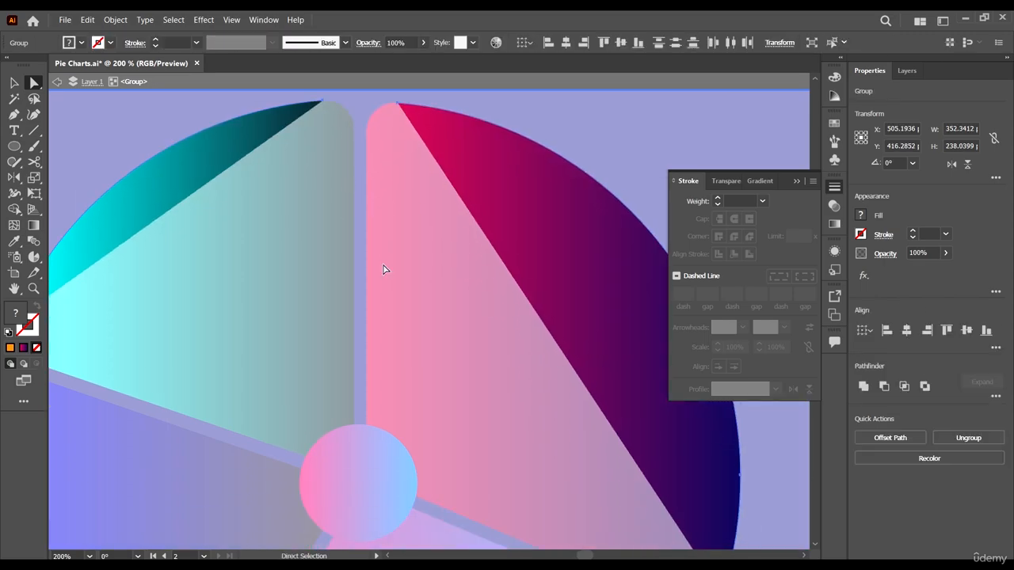
{"action": "key", "text": "v"}
{"action": "scroll", "coordinate": [429, 262], "scroll_direction": "down", "scroll_amount": 3}
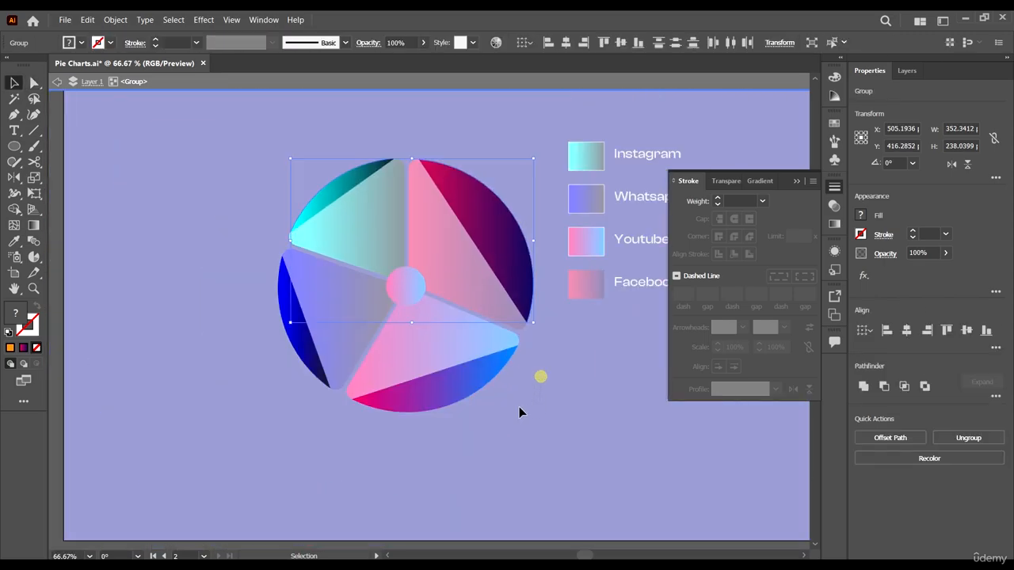
{"action": "left_click", "coordinate": [81, 42]}
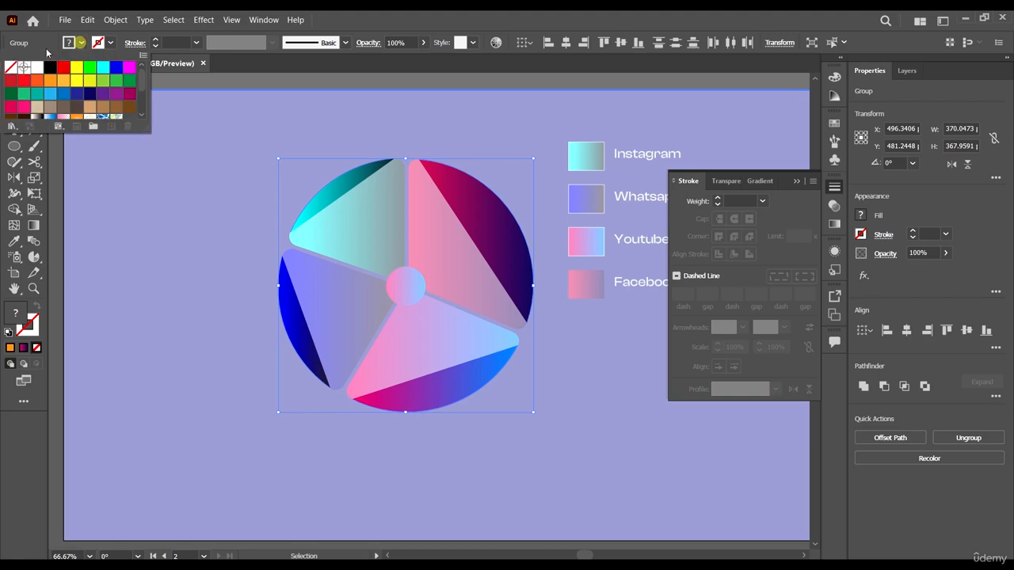
{"action": "left_click", "coordinate": [36, 70]}
{"action": "left_click", "coordinate": [526, 14]}
{"action": "key", "text": "shift+x"}
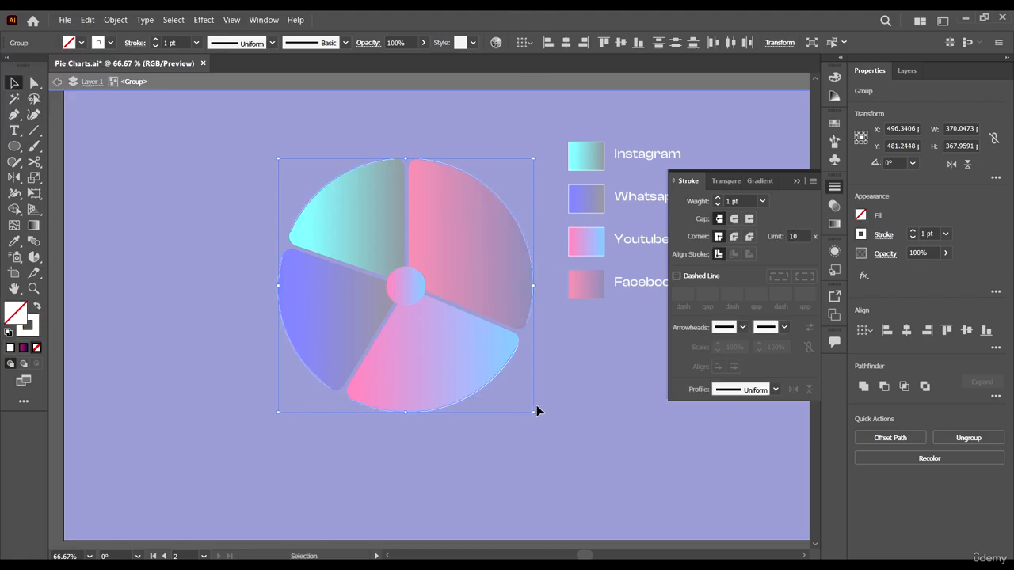
- Try a 4 pt stroke on the four arcs, settle on a 2 pt weight, and give them round caps
{"action": "type", "text": "4"}
{"action": "key", "text": "Return"}
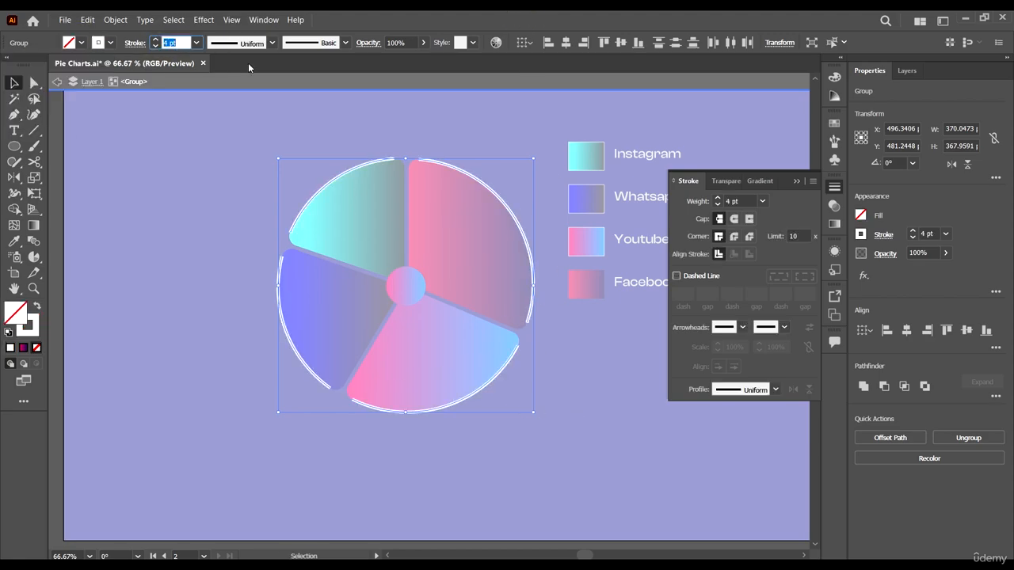
{"action": "type", "text": "2"}
{"action": "key", "text": "Return"}
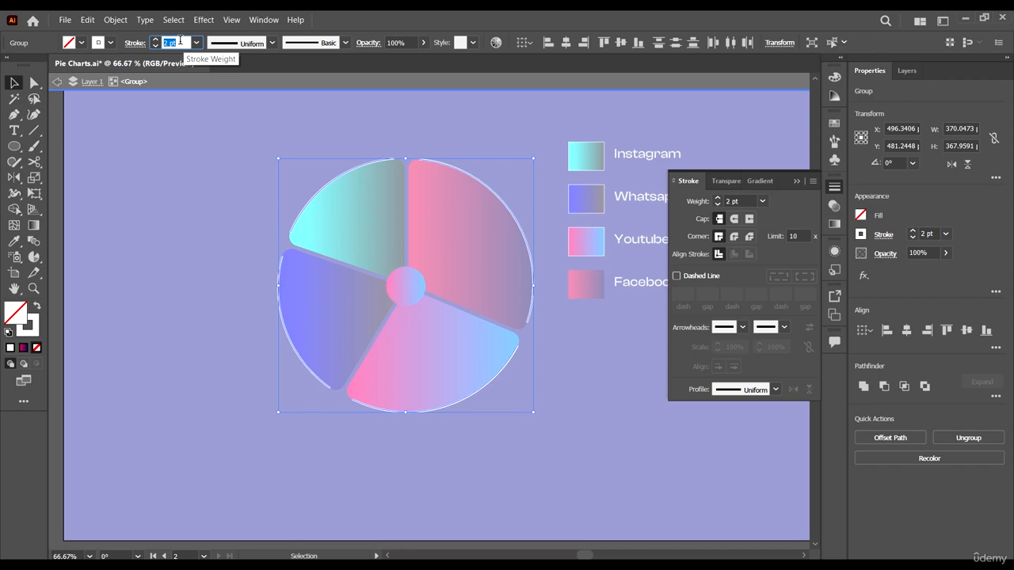
{"action": "left_click", "coordinate": [735, 218]}
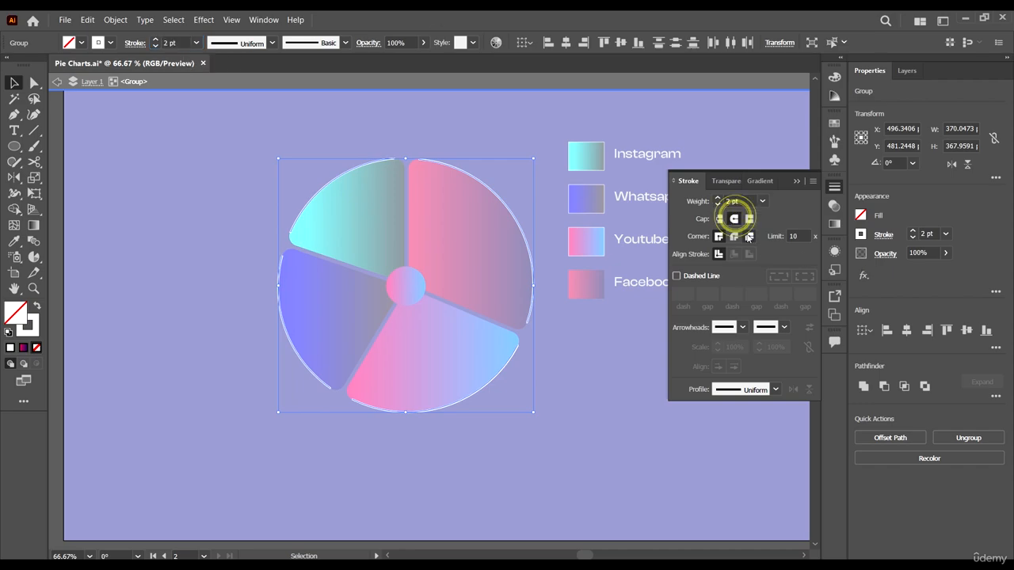
{"action": "scroll", "coordinate": [464, 167], "scroll_direction": "up", "scroll_amount": 4}
{"action": "scroll", "coordinate": [335, 149], "scroll_direction": "down", "scroll_amount": 3}
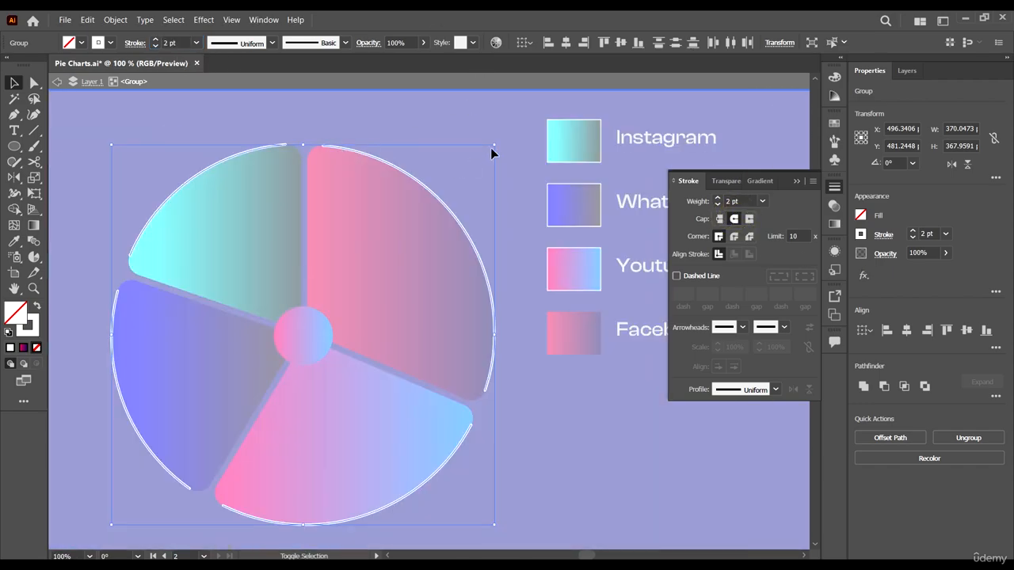
- Scale the four white arcs up slightly from their centre into a ring outside the slices, and exit the isolated group
{"action": "left_click_drag", "start_coordinate": [494, 145], "coordinate": [516, 136]}
{"action": "left_click", "coordinate": [550, 176]}
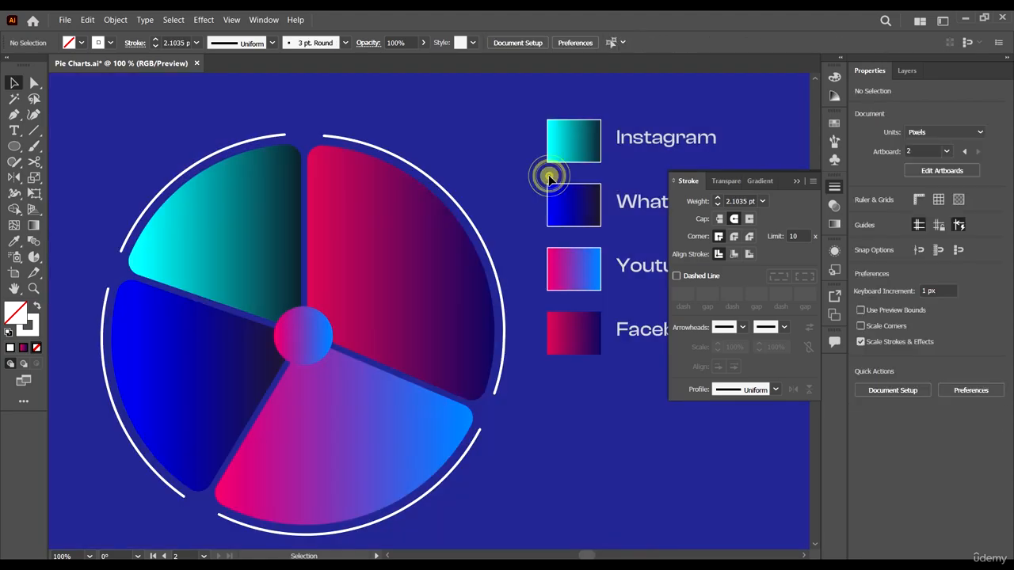
{"action": "scroll", "coordinate": [508, 218], "scroll_direction": "down", "scroll_amount": 2}
{"action": "scroll", "coordinate": [620, 404], "scroll_direction": "up", "scroll_amount": 1}
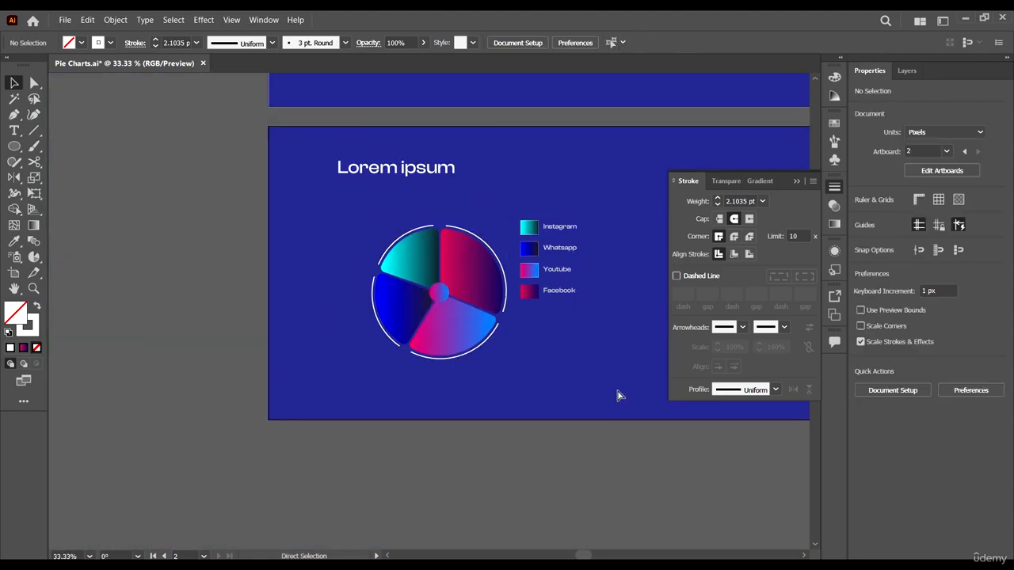
{"action": "scroll", "coordinate": [522, 244], "scroll_direction": "up", "scroll_amount": 5}
{"action": "scroll", "coordinate": [529, 209], "scroll_direction": "down", "scroll_amount": 2}
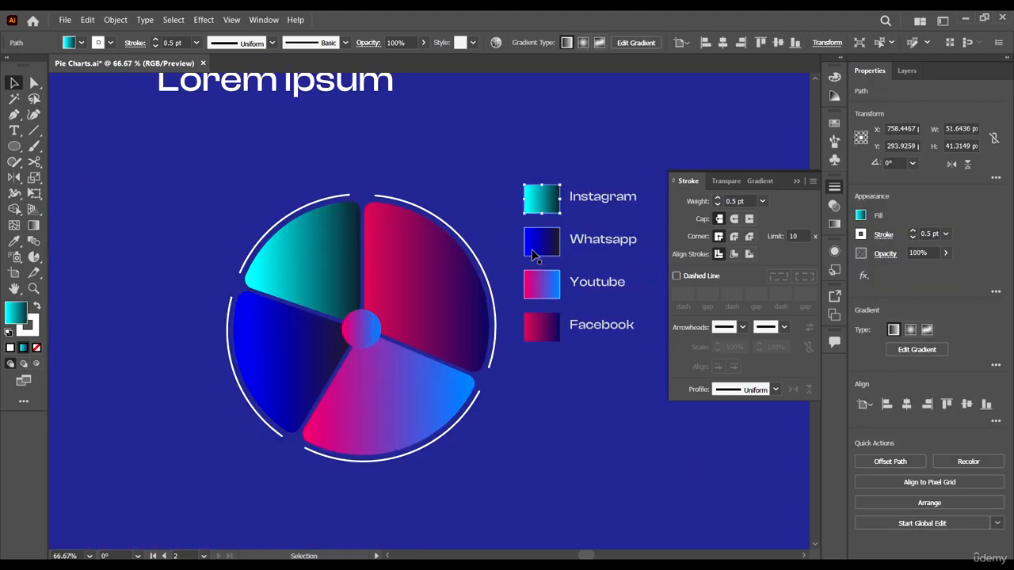
- Select all four legend colour swatches beside the pie and round their corners by about 5.3 px
{"action": "left_click", "coordinate": [543, 236], "text": "shift"}
{"action": "left_click", "coordinate": [546, 290], "text": "shift"}
{"action": "left_click", "coordinate": [551, 325], "text": "shift"}
{"action": "key", "text": "a"}
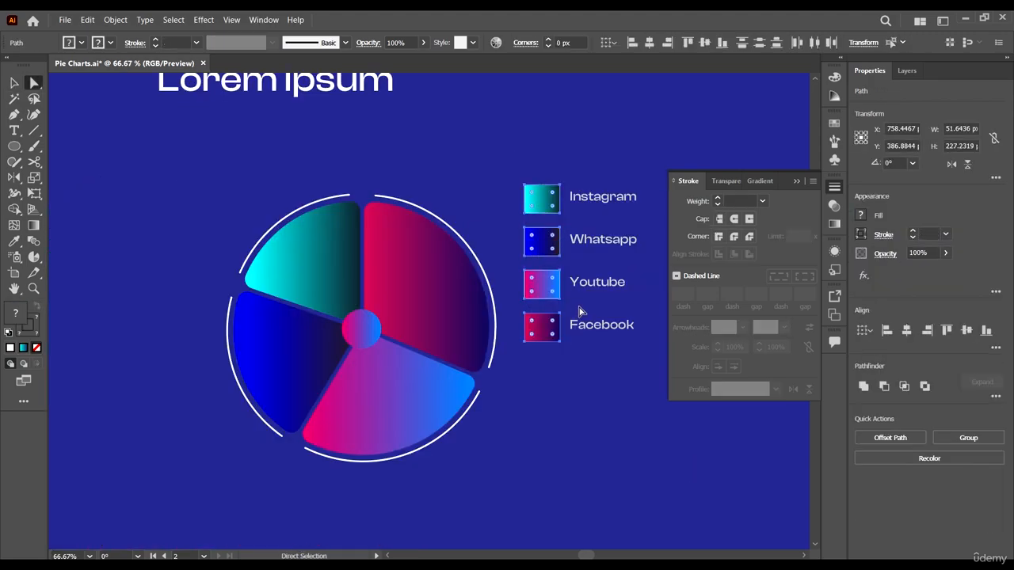
{"action": "scroll", "coordinate": [596, 198], "scroll_direction": "up", "scroll_amount": 3}
{"action": "left_click_drag", "start_coordinate": [472, 167], "coordinate": [476, 166]}
{"action": "scroll", "coordinate": [499, 208], "scroll_direction": "down", "scroll_amount": 4}
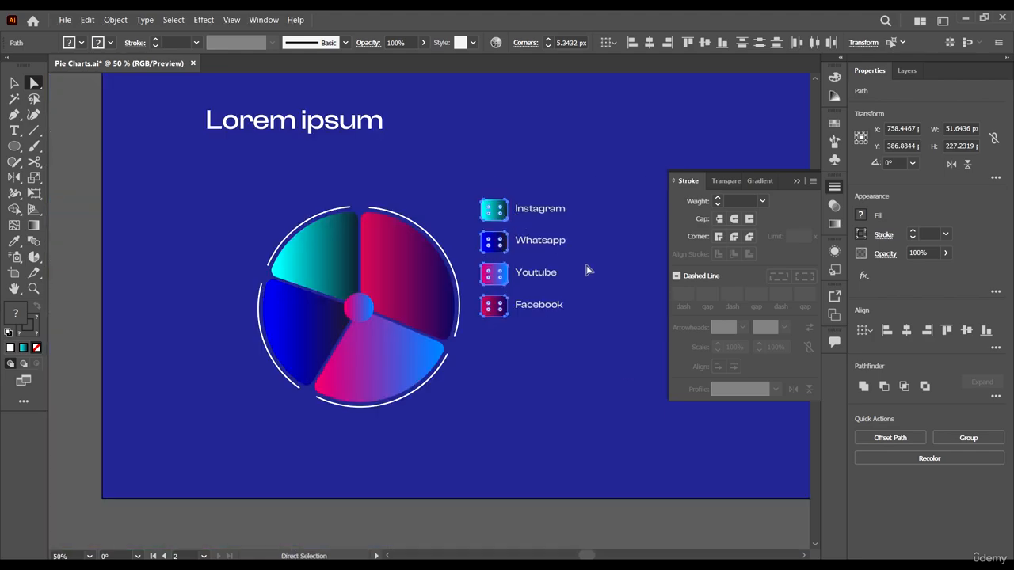
{"action": "left_click", "coordinate": [16, 83]}
{"action": "key", "text": "ctrl+minus"}
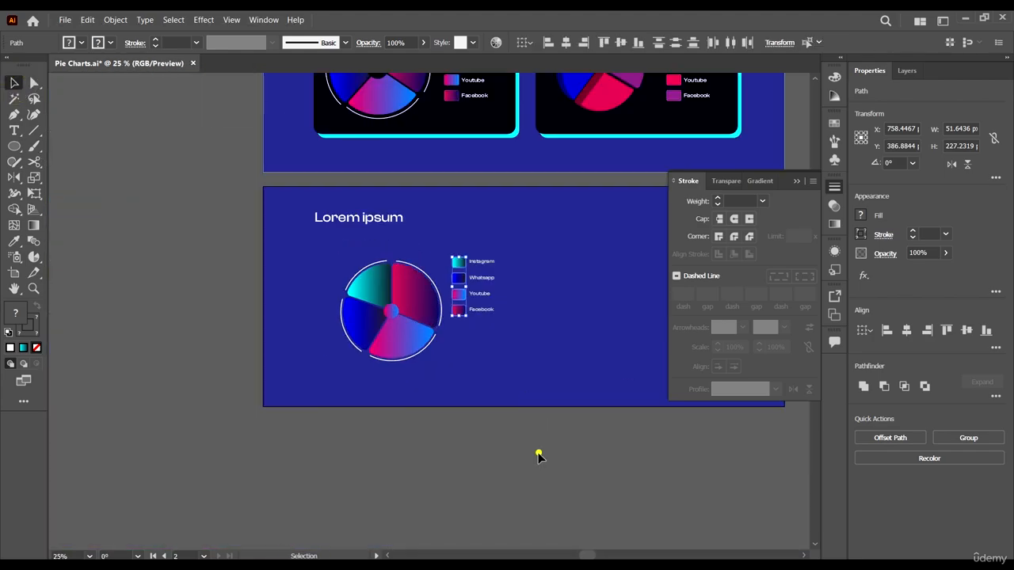
{"action": "left_click", "coordinate": [536, 452]}
- Move the four legend swatches and their labels down together to centre them vertically beside the pie
{"action": "scroll", "coordinate": [560, 314], "scroll_direction": "up", "scroll_amount": 1}
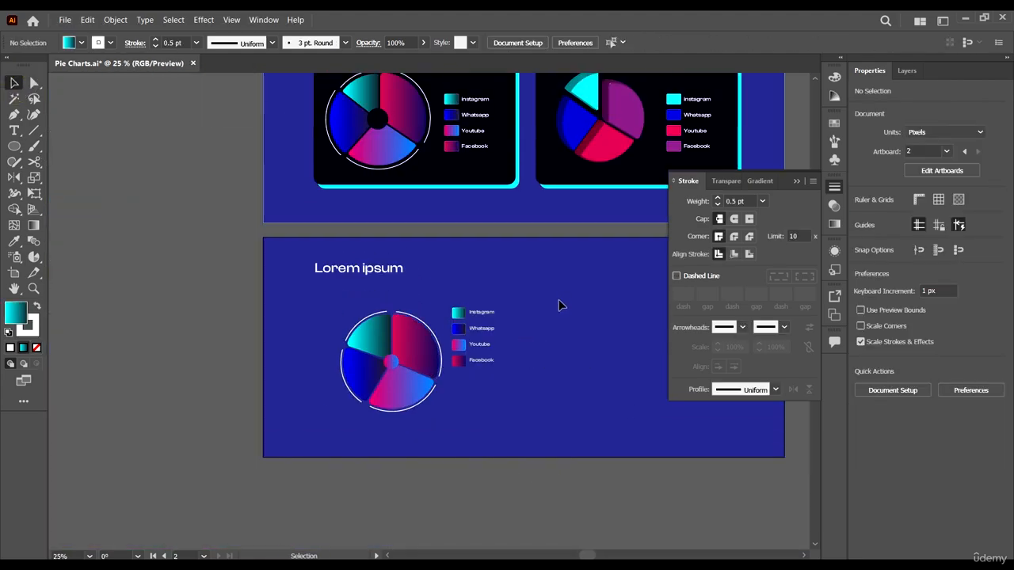
{"action": "scroll", "coordinate": [558, 305], "scroll_direction": "up", "scroll_amount": 2}
{"action": "left_click", "coordinate": [462, 351]}
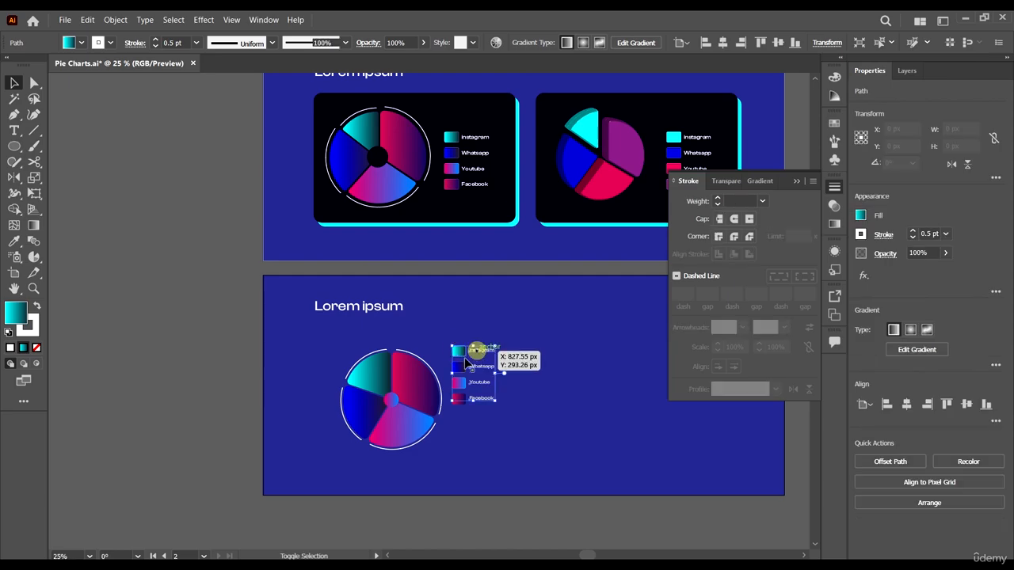
{"action": "left_click", "coordinate": [461, 367], "text": "shift"}
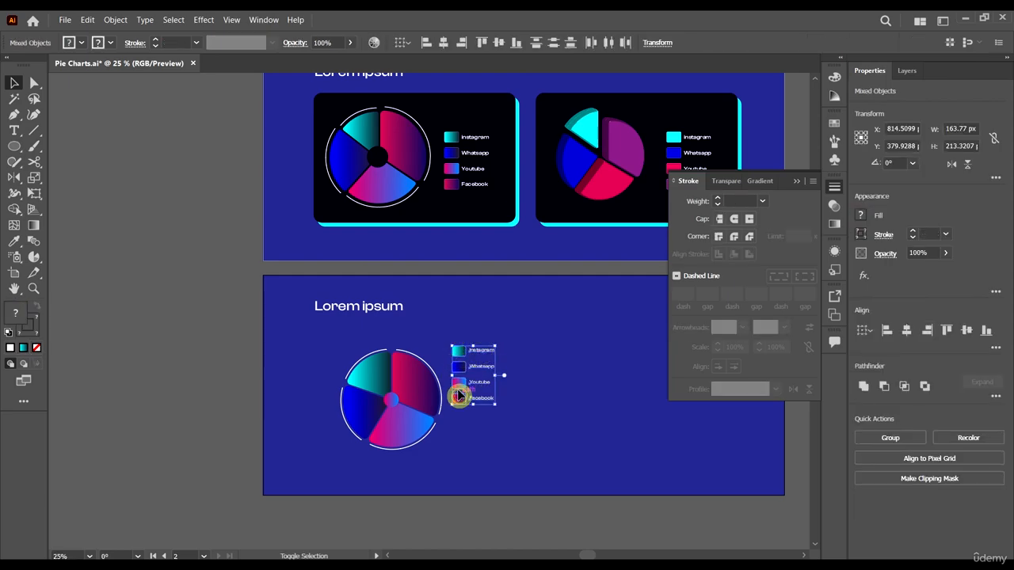
{"action": "left_click_drag", "start_coordinate": [461, 386], "coordinate": [461, 412]}
{"action": "scroll", "coordinate": [529, 412], "scroll_direction": "up", "scroll_amount": 1}
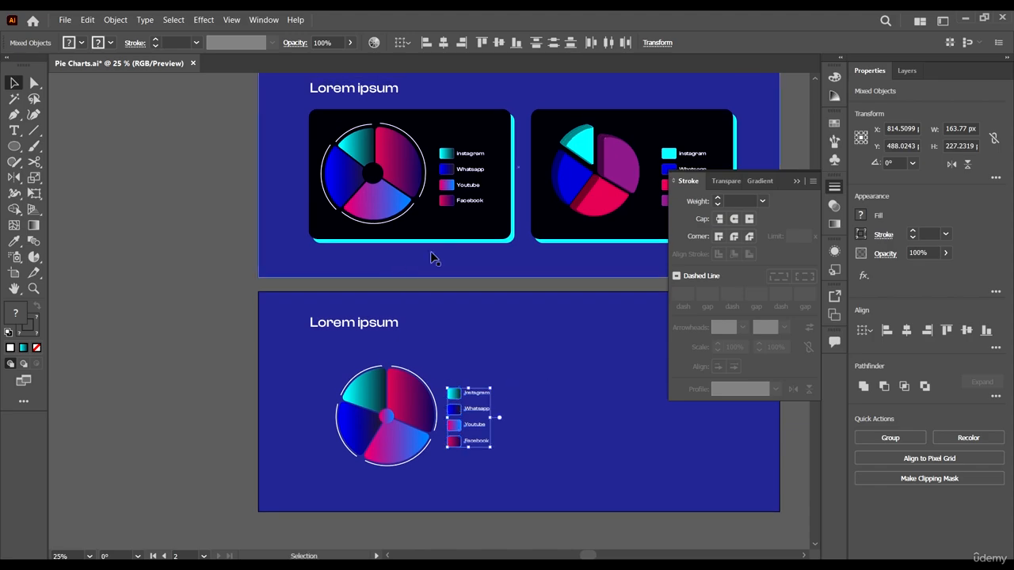
- Duplicate the first artboard's left black rounded card and its cyan backing onto the second artboard, behind the pie and legend
{"action": "left_click", "coordinate": [513, 237]}
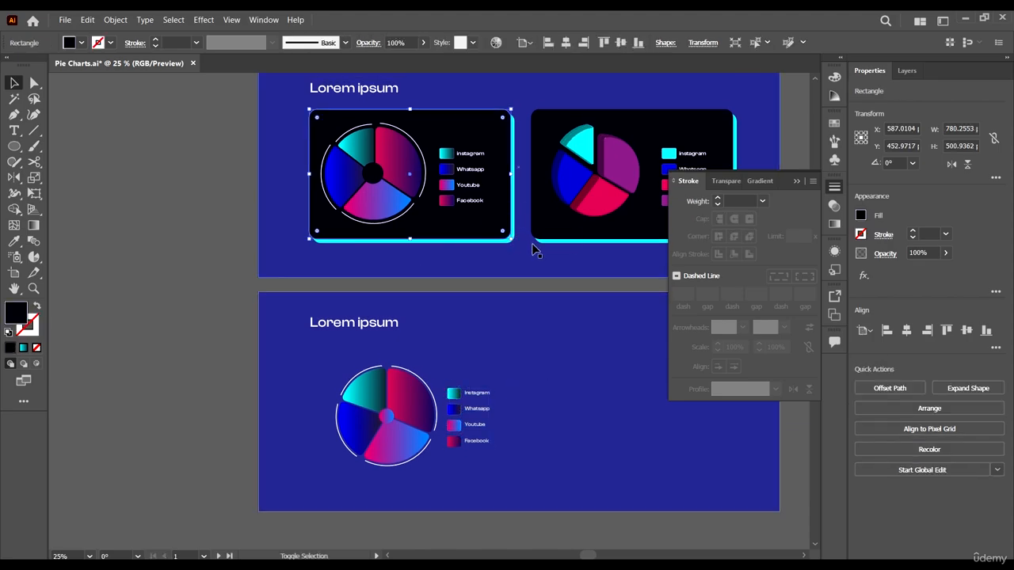
{"action": "left_click", "coordinate": [238, 228]}
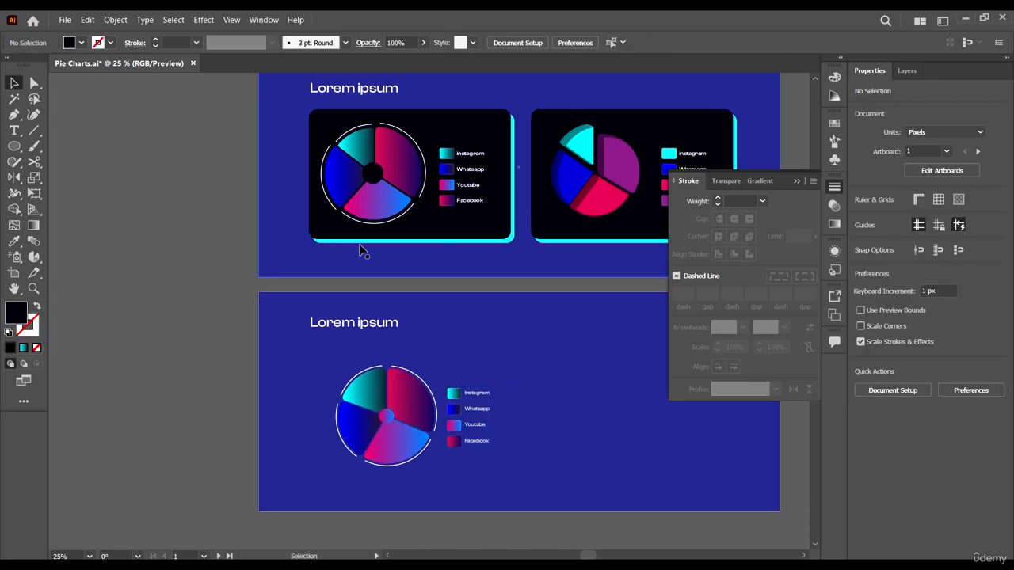
{"action": "left_click", "coordinate": [361, 243]}
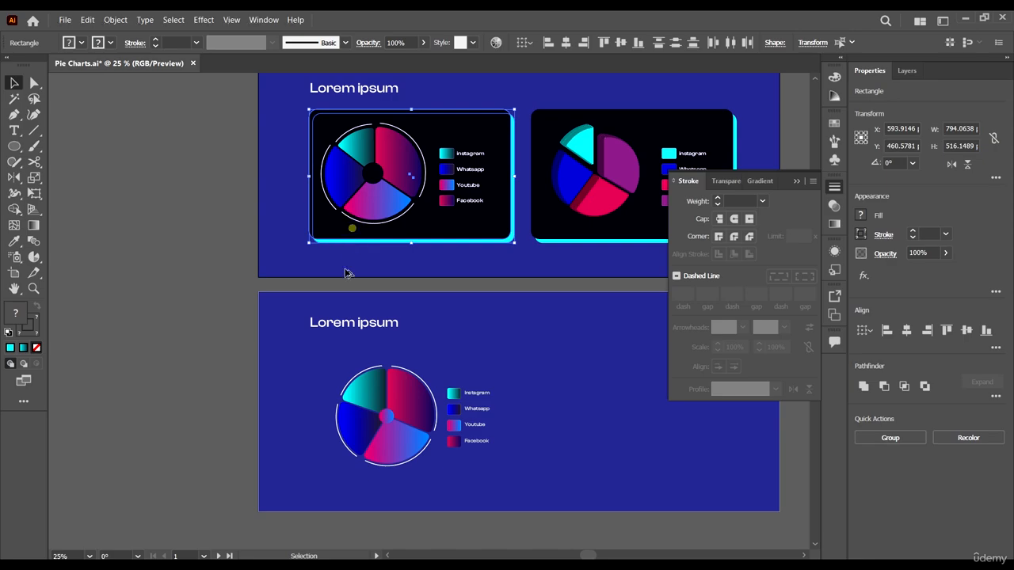
{"action": "left_click_drag", "start_coordinate": [332, 231], "coordinate": [332, 469]}
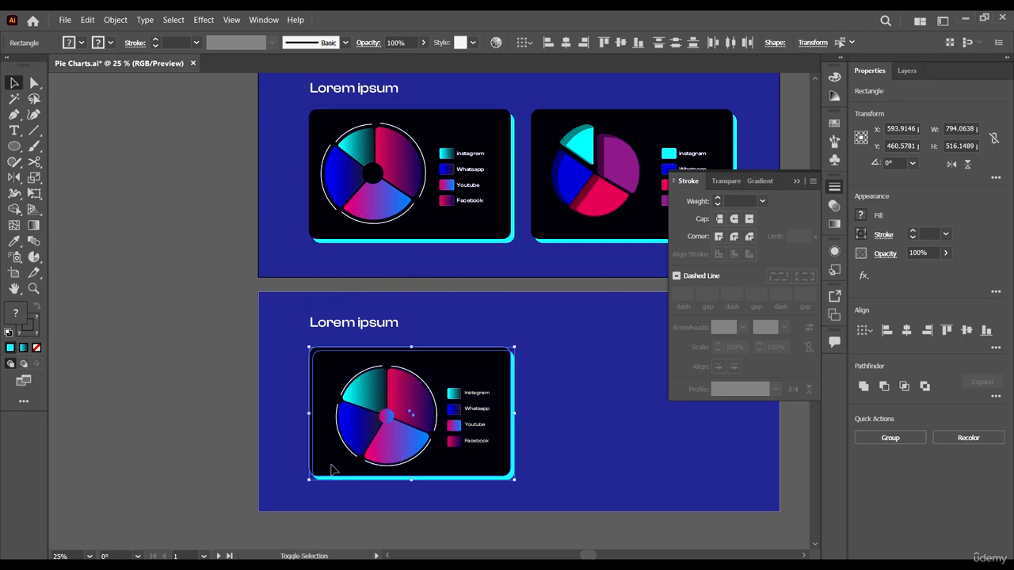
{"action": "scroll", "coordinate": [513, 469], "scroll_direction": "down", "scroll_amount": 2}
{"action": "left_click", "coordinate": [567, 507]}
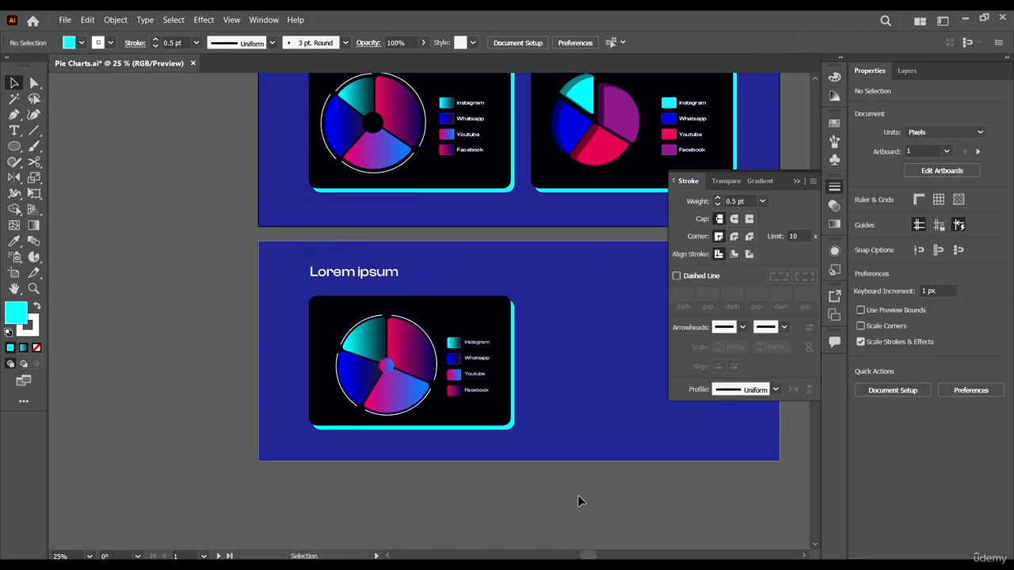
- Fill the pie's centre circle with the black sampled from the card behind it
{"action": "scroll", "coordinate": [500, 414], "scroll_direction": "up", "scroll_amount": 1}
{"action": "scroll", "coordinate": [536, 414], "scroll_direction": "up", "scroll_amount": 2}
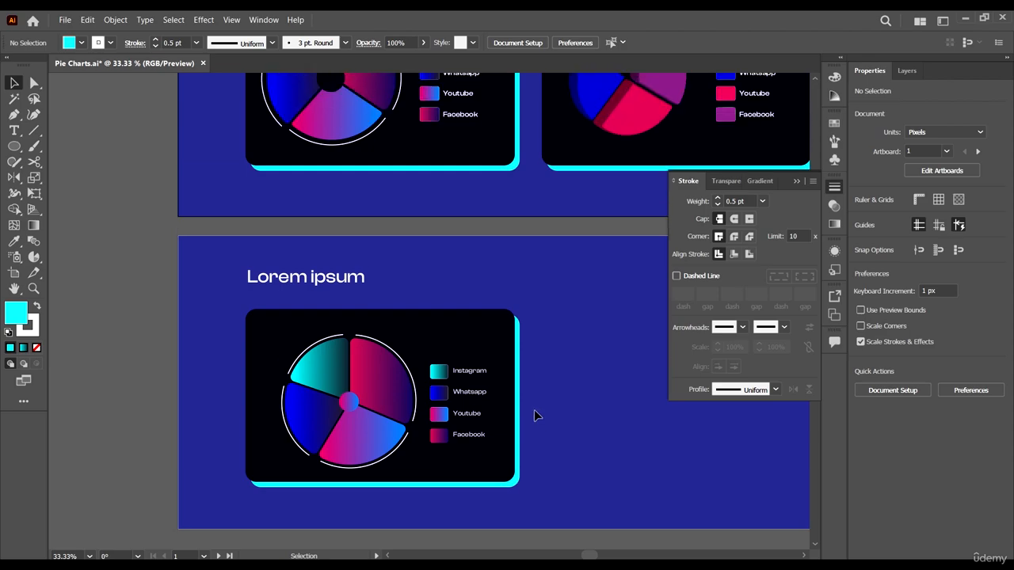
{"action": "scroll", "coordinate": [436, 346], "scroll_direction": "left", "scroll_amount": 2}
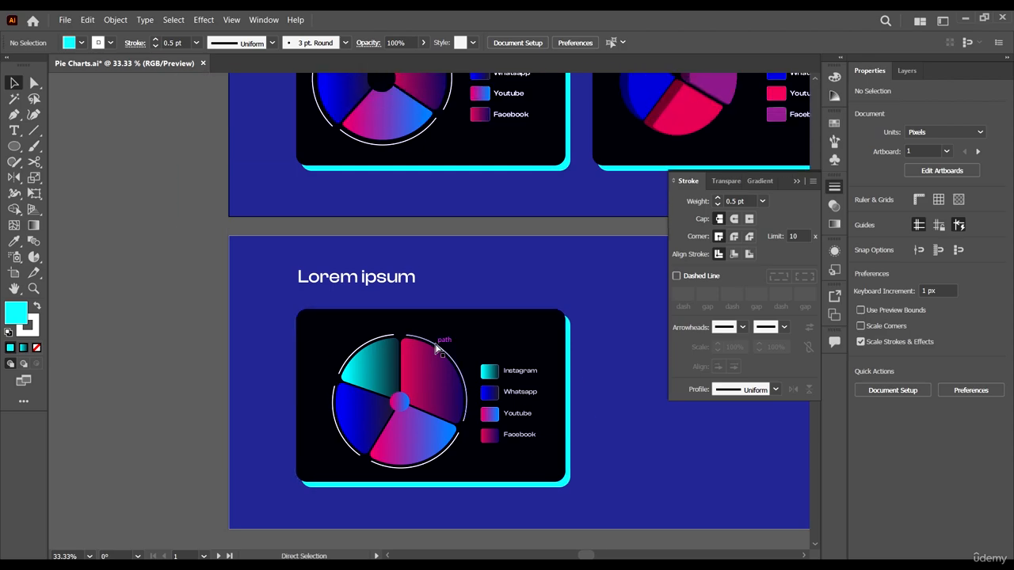
{"action": "left_click", "coordinate": [400, 403]}
{"action": "key", "text": "i"}
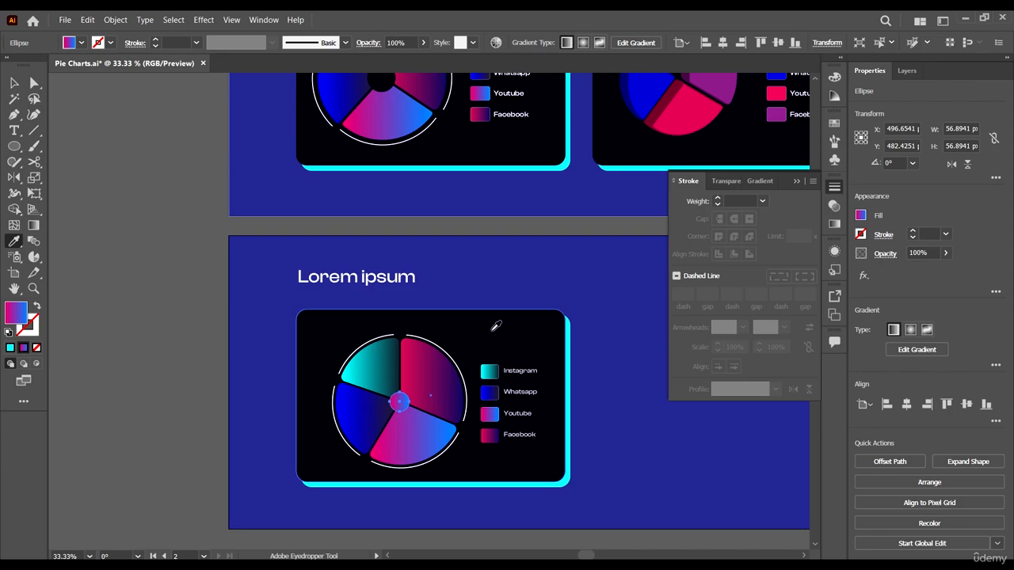
{"action": "left_click", "coordinate": [496, 325]}
{"action": "left_click", "coordinate": [15, 83]}
{"action": "left_click", "coordinate": [220, 246]}
{"action": "scroll", "coordinate": [220, 246], "scroll_direction": "up", "scroll_amount": 2}
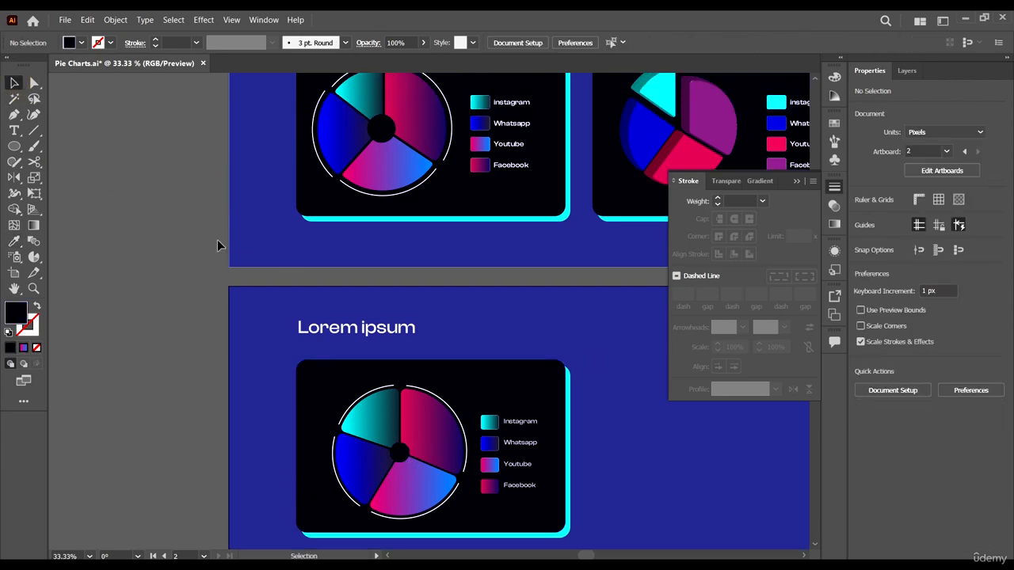
{"action": "scroll", "coordinate": [622, 390], "scroll_direction": "down", "scroll_amount": 1}
{"action": "scroll", "coordinate": [611, 303], "scroll_direction": "right", "scroll_amount": 3}
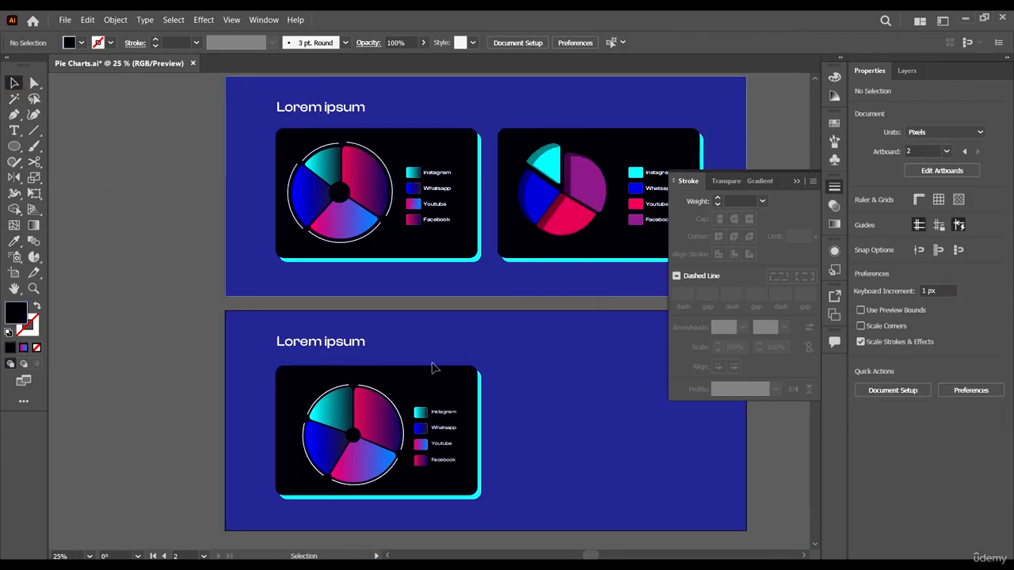
{"action": "scroll", "coordinate": [537, 362], "scroll_direction": "down", "scroll_amount": 2}
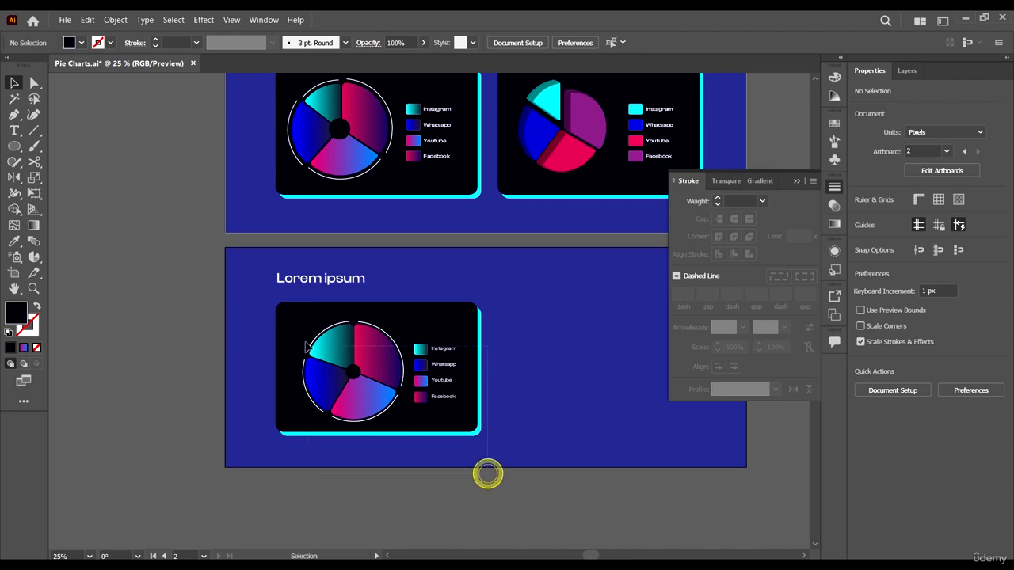
{"action": "left_click_drag", "start_coordinate": [488, 474], "coordinate": [307, 347]}
{"action": "scroll", "coordinate": [502, 385], "scroll_direction": "up", "scroll_amount": 2}
{"action": "scroll", "coordinate": [559, 401], "scroll_direction": "right", "scroll_amount": 2}
{"action": "scroll", "coordinate": [385, 288], "scroll_direction": "down", "scroll_amount": 2}
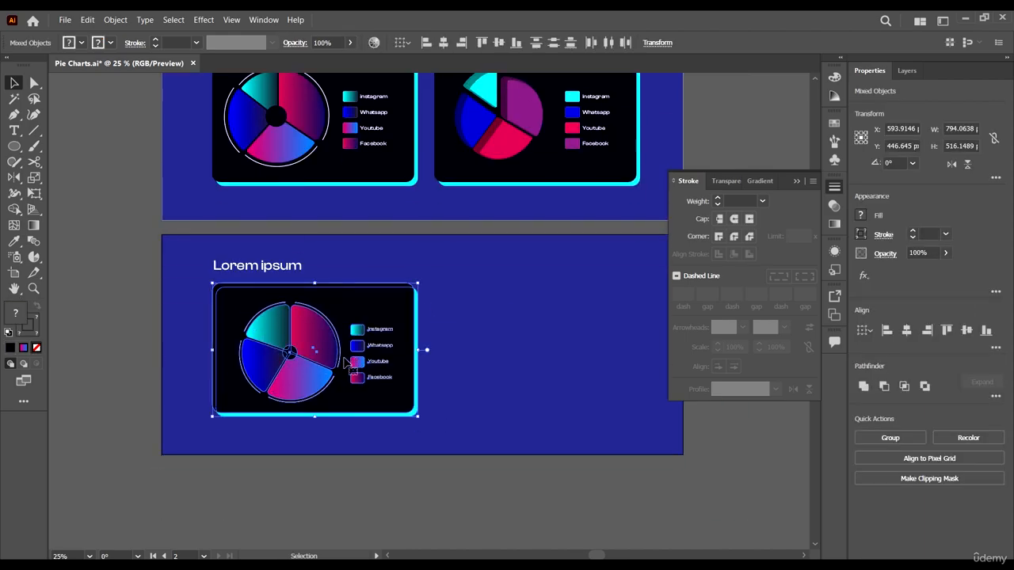
{"action": "left_click", "coordinate": [325, 353], "text": "shift"}
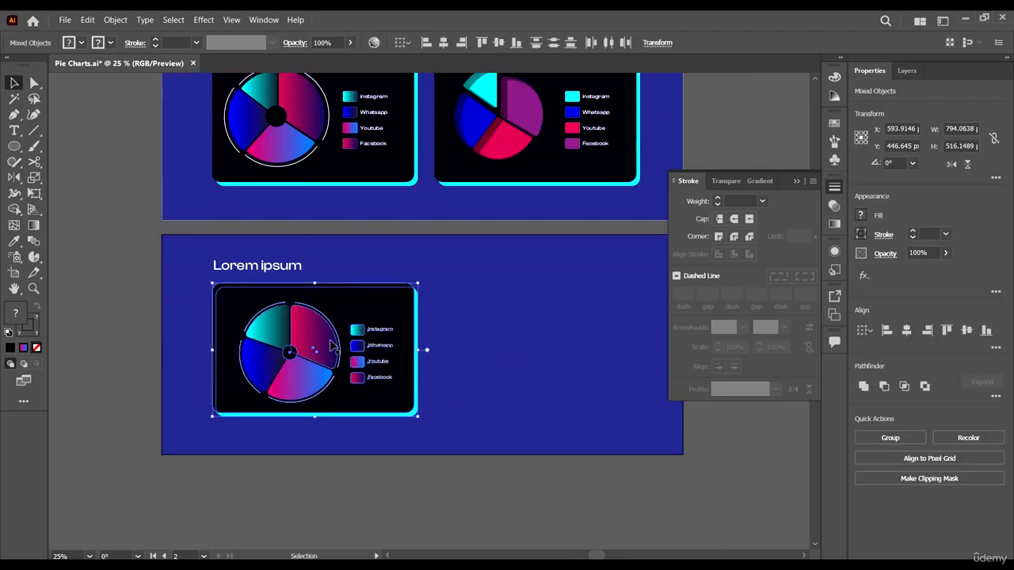
{"action": "left_click_drag", "start_coordinate": [312, 346], "coordinate": [557, 350]}
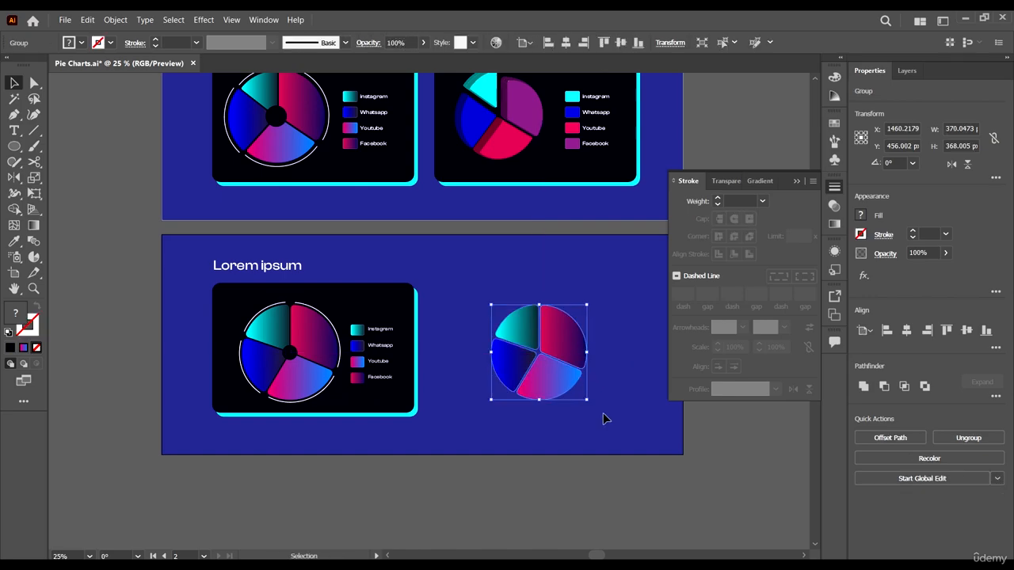
{"action": "key", "text": "Delete"}
- Duplicate the complete chart card with its pie, ring and legend into the empty right half of the second artboard
{"action": "left_click_drag", "start_coordinate": [464, 451], "coordinate": [459, 348]}
{"action": "scroll", "coordinate": [232, 321], "scroll_direction": "right", "scroll_amount": 2}
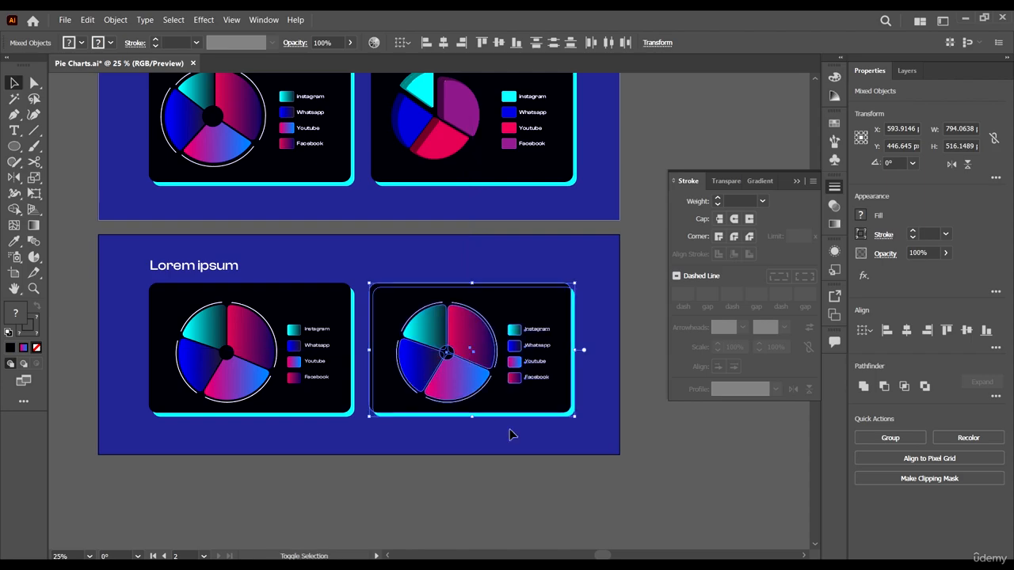
{"action": "left_click", "coordinate": [534, 455]}
- Delete the segmented white outer ring and the black centre circle from the duplicated chart
{"action": "scroll", "coordinate": [490, 353], "scroll_direction": "up", "scroll_amount": 2}
{"action": "left_click", "coordinate": [492, 301]}
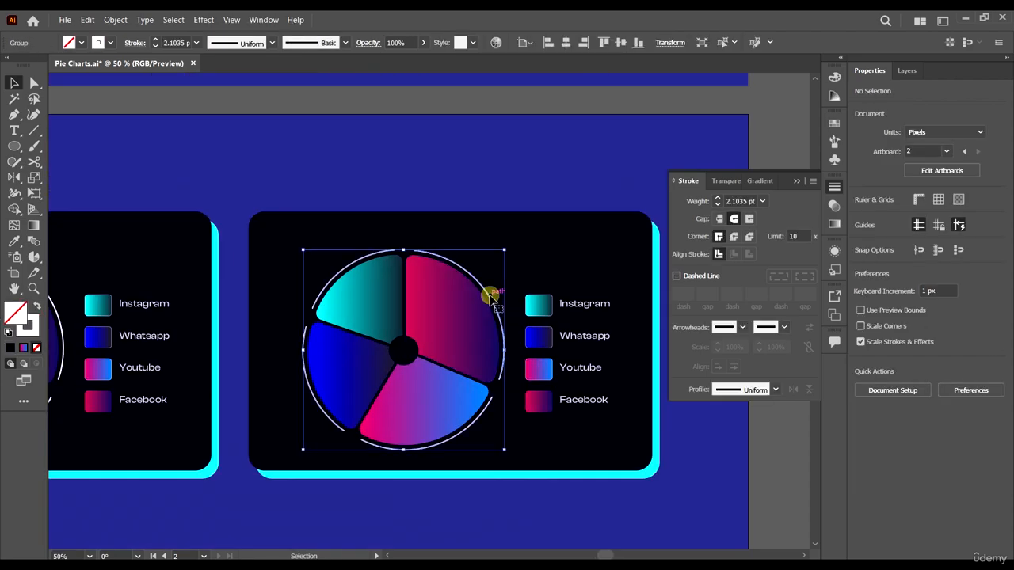
{"action": "key", "text": "Delete"}
{"action": "scroll", "coordinate": [499, 309], "scroll_direction": "down", "scroll_amount": 2}
{"action": "scroll", "coordinate": [499, 309], "scroll_direction": "up", "scroll_amount": 2}
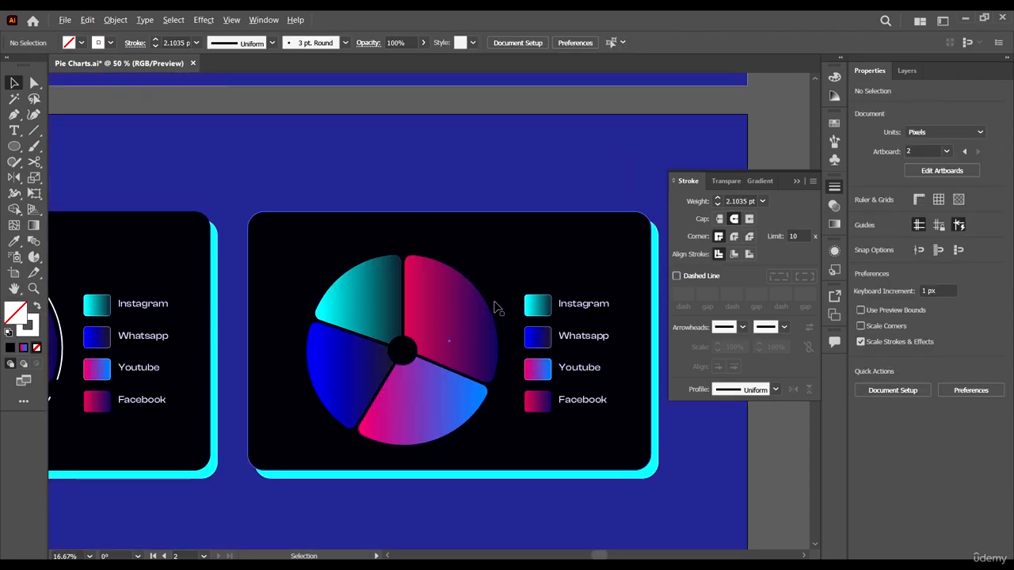
{"action": "left_click", "coordinate": [406, 351]}
{"action": "key", "text": "Delete"}
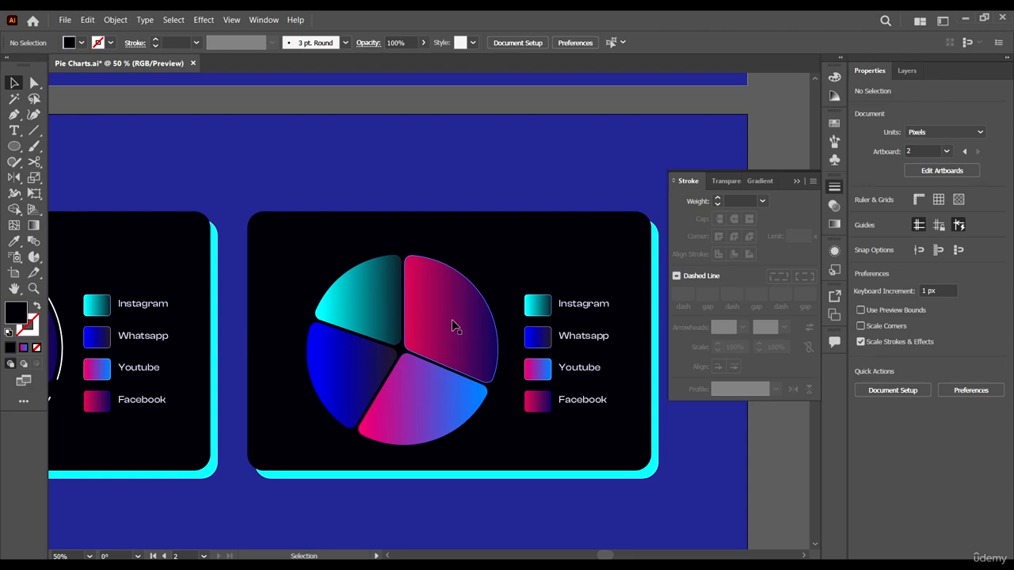
{"action": "left_click", "coordinate": [451, 325]}
{"action": "scroll", "coordinate": [440, 317], "scroll_direction": "down", "scroll_amount": 1}
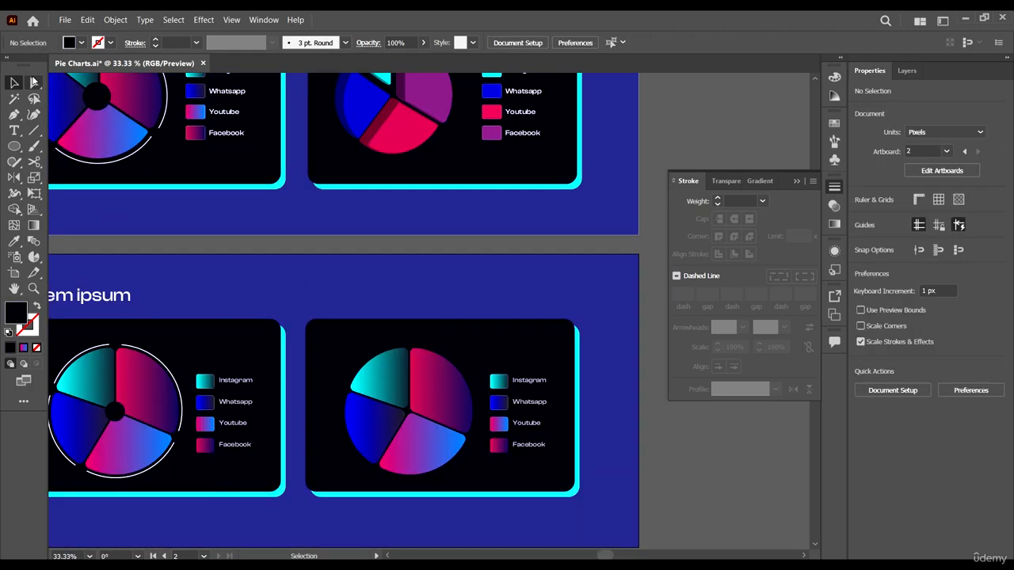
{"action": "scroll", "coordinate": [464, 418], "scroll_direction": "up", "scroll_amount": 1}
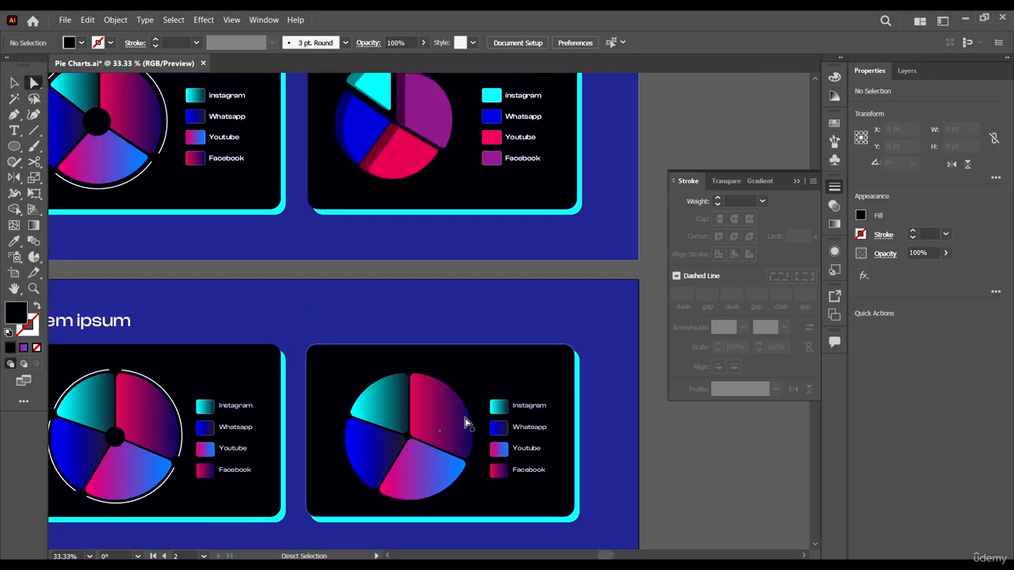
{"action": "left_click", "coordinate": [436, 480]}
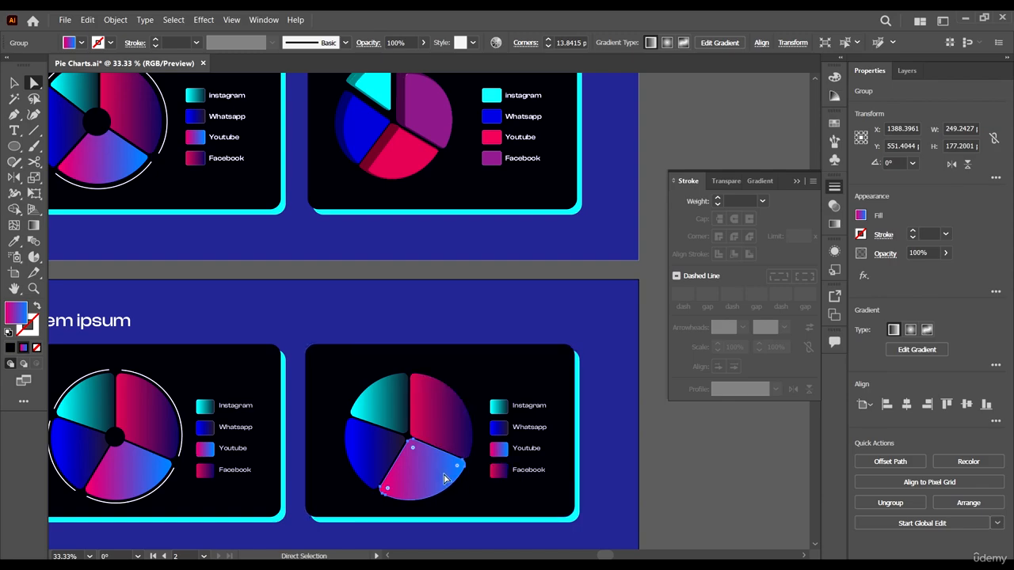
{"action": "scroll", "coordinate": [423, 166], "scroll_direction": "up", "scroll_amount": 1}
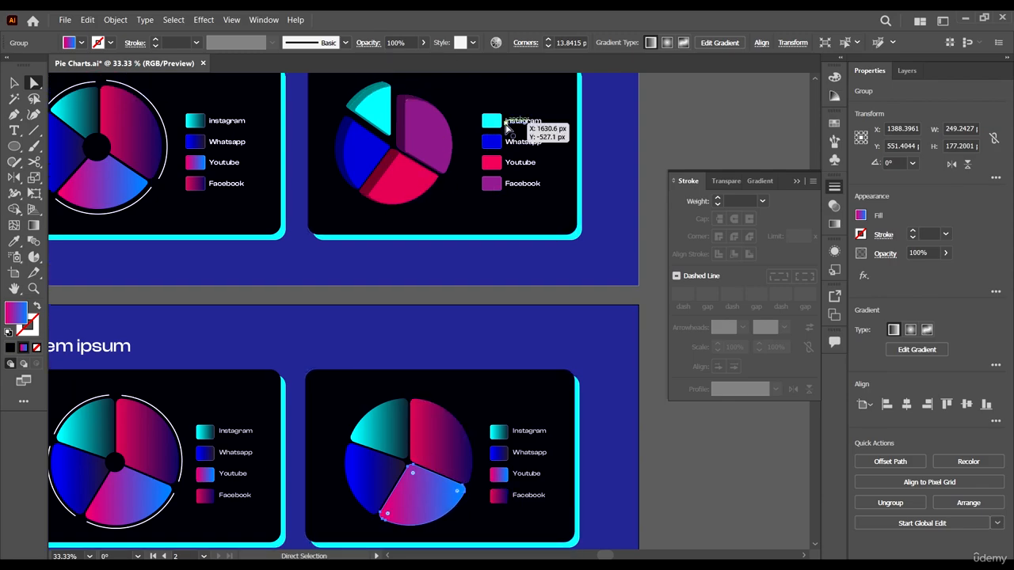
{"action": "left_click", "coordinate": [632, 456]}
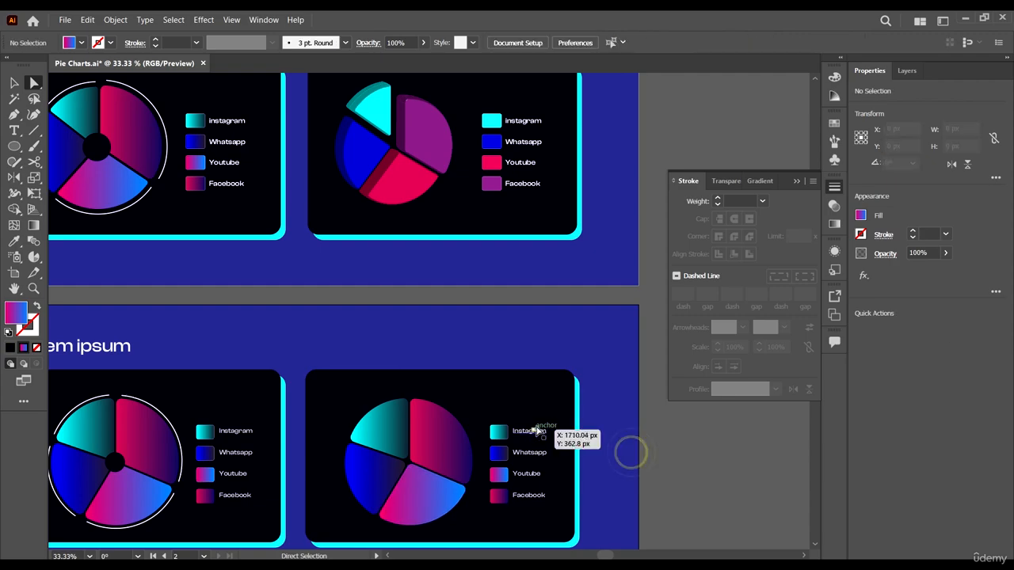
- Recolour the duplicate's Instagram swatch and matching slice with the solid cyan sampled from the first artboard's right-hand legend
{"action": "left_click", "coordinate": [502, 435]}
{"action": "left_click", "coordinate": [396, 416], "text": "shift"}
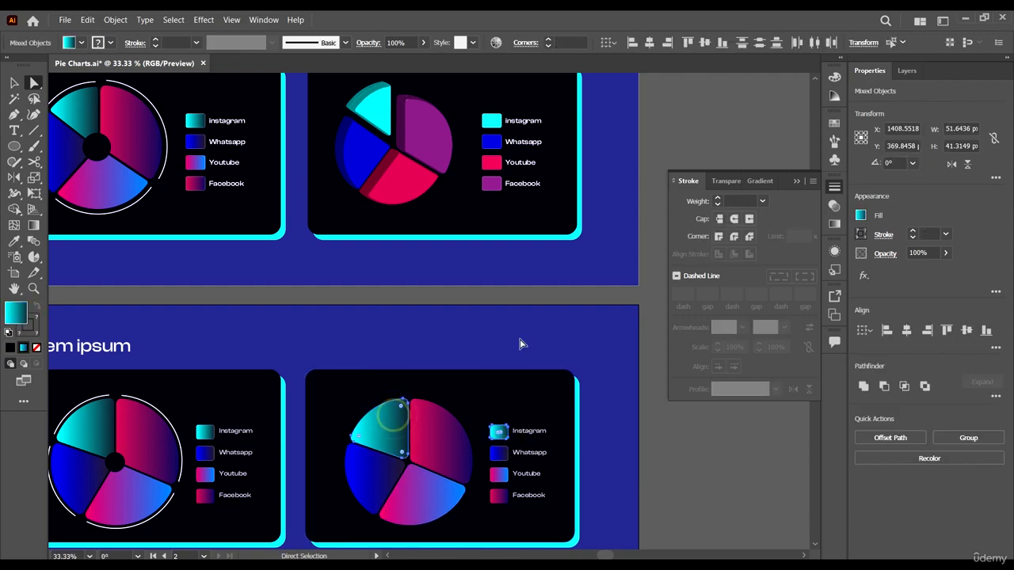
{"action": "key", "text": "i"}
{"action": "left_click", "coordinate": [491, 120]}
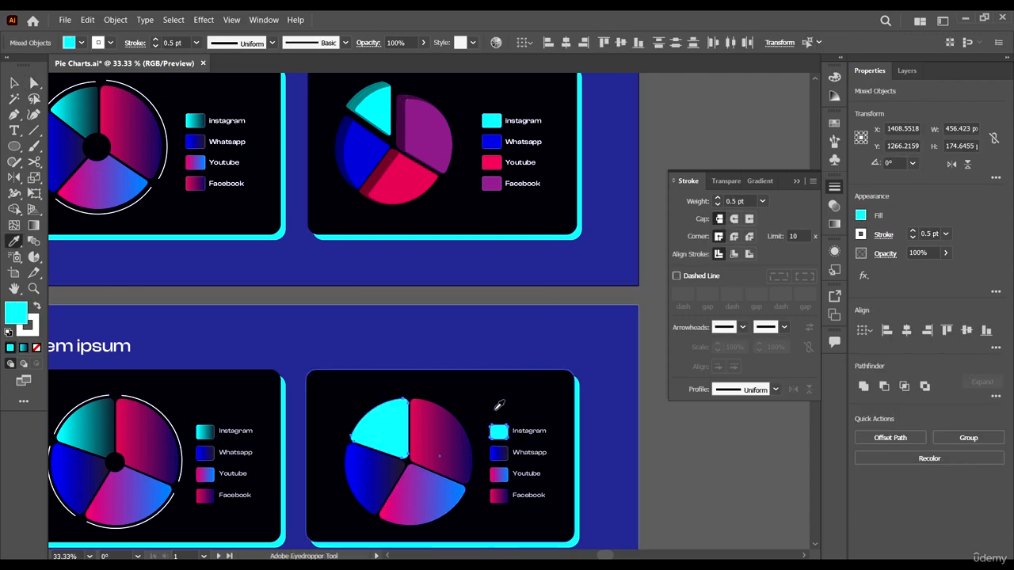
- Recolour the duplicate's Whatsapp swatch and matching slice with the solid blue sampled from the first artboard's right-hand legend
{"action": "key", "text": "a"}
{"action": "left_click", "coordinate": [500, 453]}
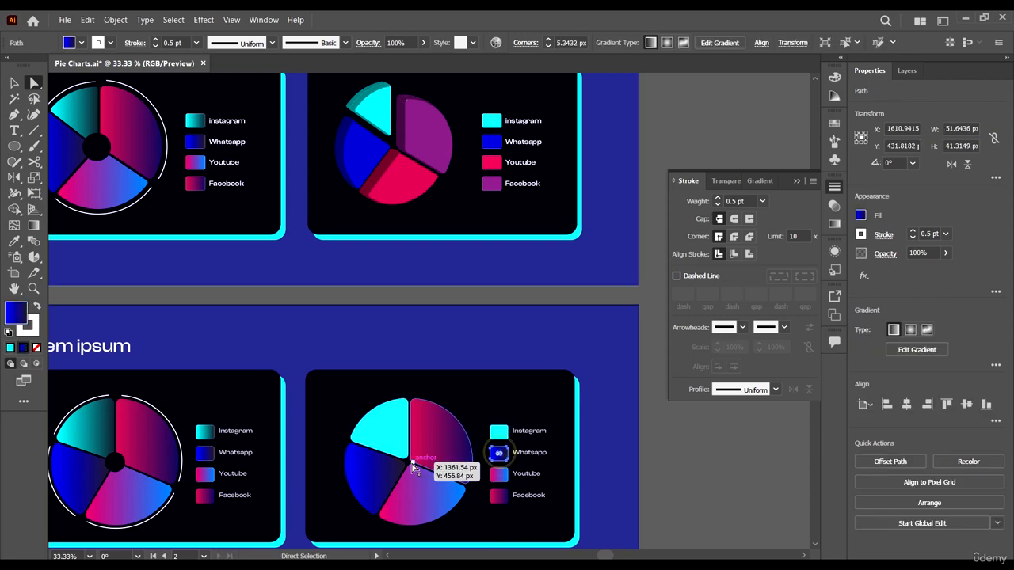
{"action": "left_click", "coordinate": [357, 479], "text": "shift"}
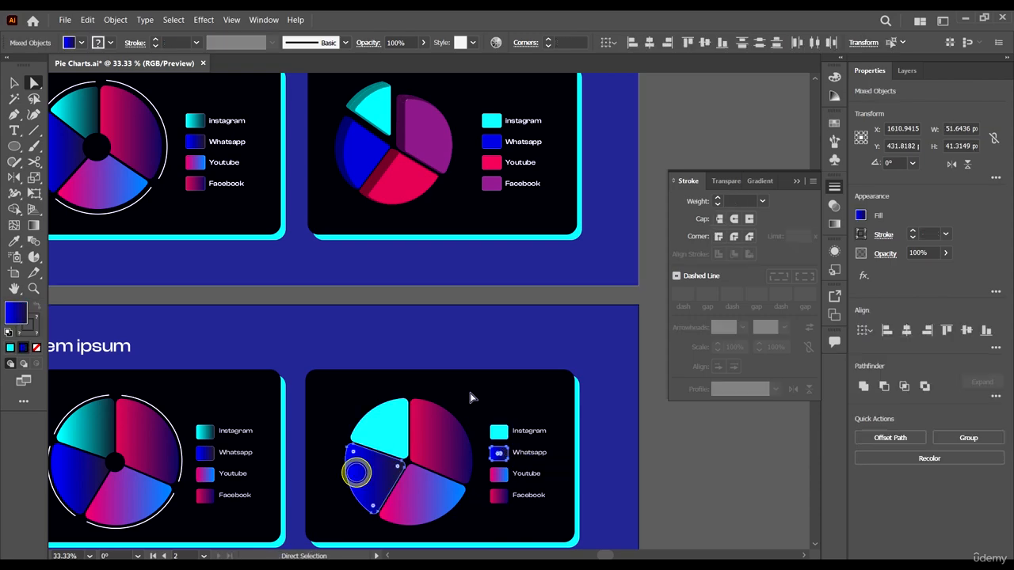
{"action": "key", "text": "i"}
{"action": "left_click", "coordinate": [491, 142]}
{"action": "scroll", "coordinate": [468, 419], "scroll_direction": "down", "scroll_amount": 1}
{"action": "key", "text": "a"}
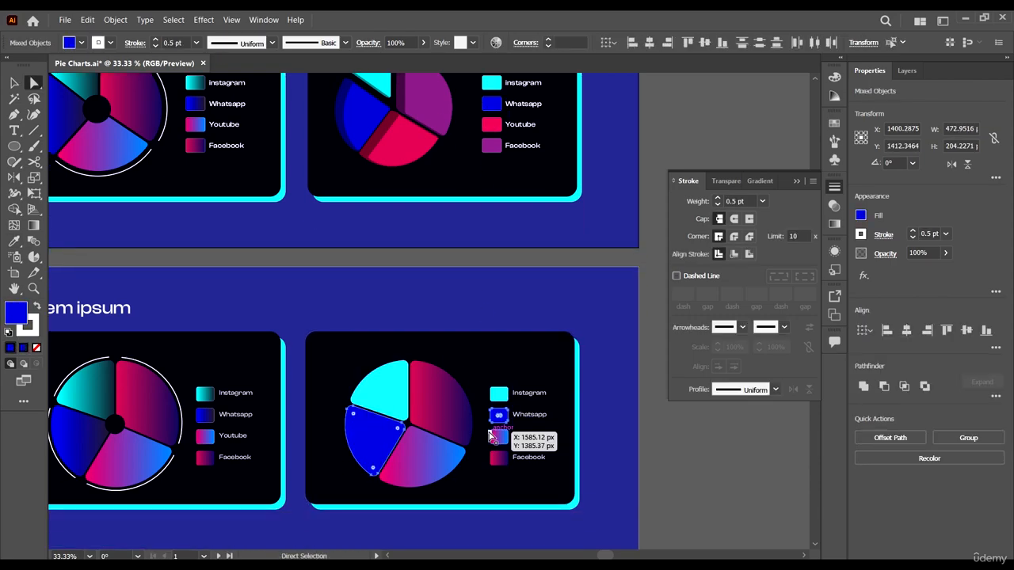
- Recolour the duplicate's Youtube swatch and matching slice with the solid pinkish red sampled from the first artboard's right-hand legend
{"action": "left_click", "coordinate": [498, 438]}
{"action": "scroll", "coordinate": [548, 473], "scroll_direction": "up", "scroll_amount": 1}
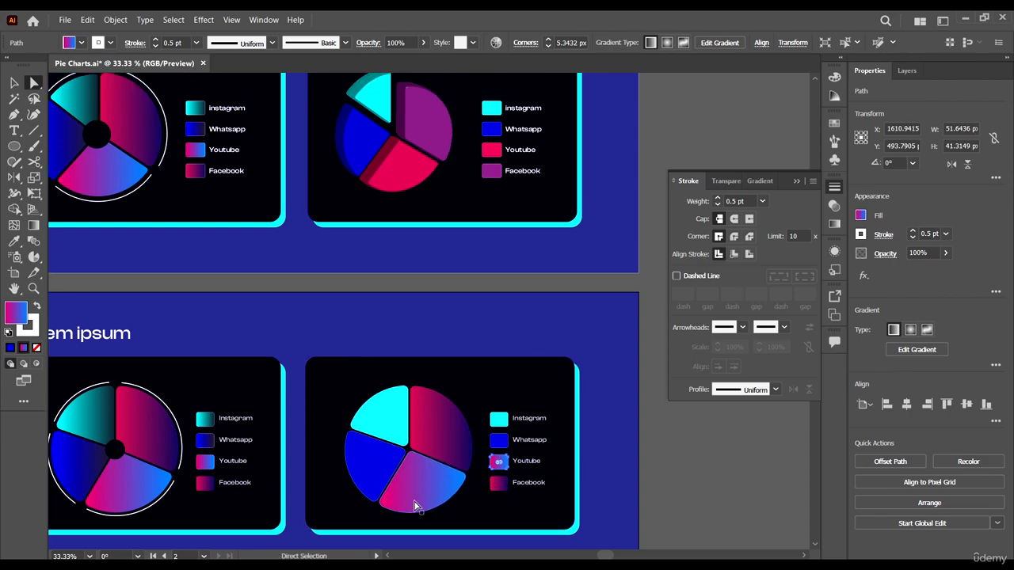
{"action": "left_click", "coordinate": [432, 479], "text": "shift"}
{"action": "key", "text": "i"}
{"action": "scroll", "coordinate": [407, 511], "scroll_direction": "up", "scroll_amount": 1}
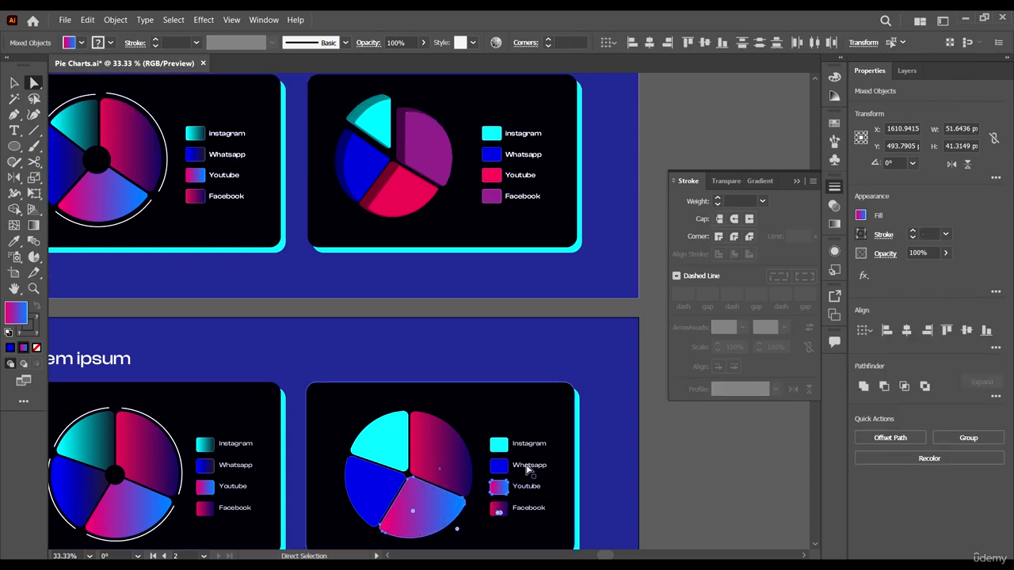
{"action": "left_click", "coordinate": [492, 185]}
{"action": "key", "text": "a"}
{"action": "scroll", "coordinate": [514, 317], "scroll_direction": "down", "scroll_amount": 4}
- Recolour the duplicate's Facebook swatch and matching slice with the solid purple sampled from the first artboard's right-hand legend
{"action": "left_click", "coordinate": [498, 471]}
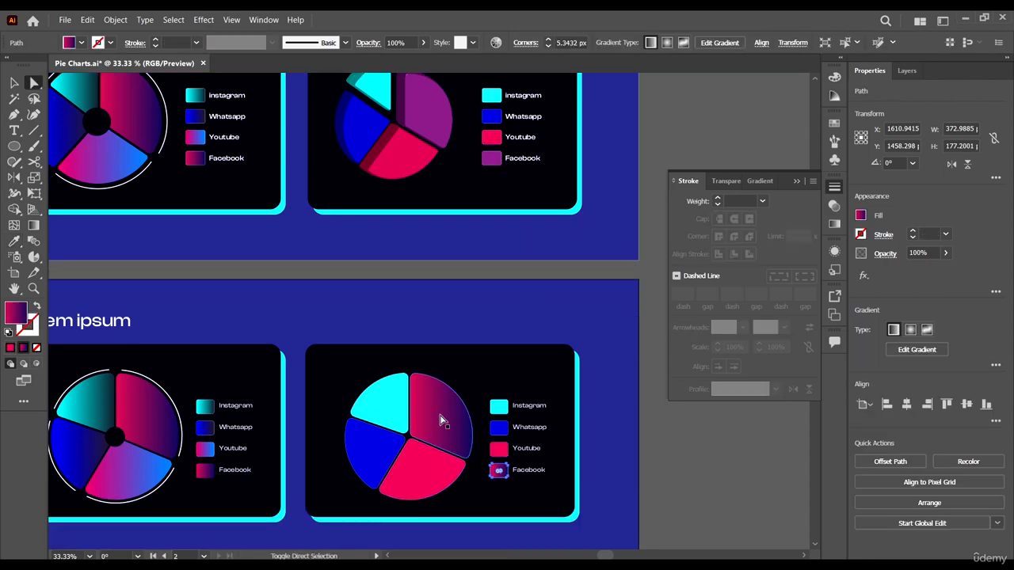
{"action": "left_click", "coordinate": [443, 416], "text": "shift"}
{"action": "scroll", "coordinate": [550, 381], "scroll_direction": "up", "scroll_amount": 3}
{"action": "key", "text": "i"}
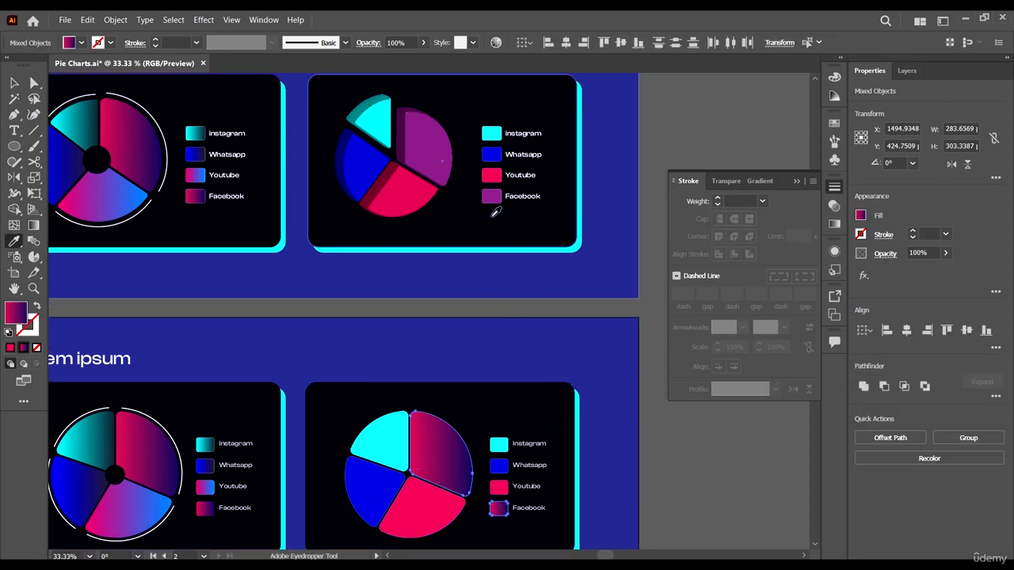
{"action": "left_click", "coordinate": [491, 175]}
{"action": "scroll", "coordinate": [569, 304], "scroll_direction": "down", "scroll_amount": 1}
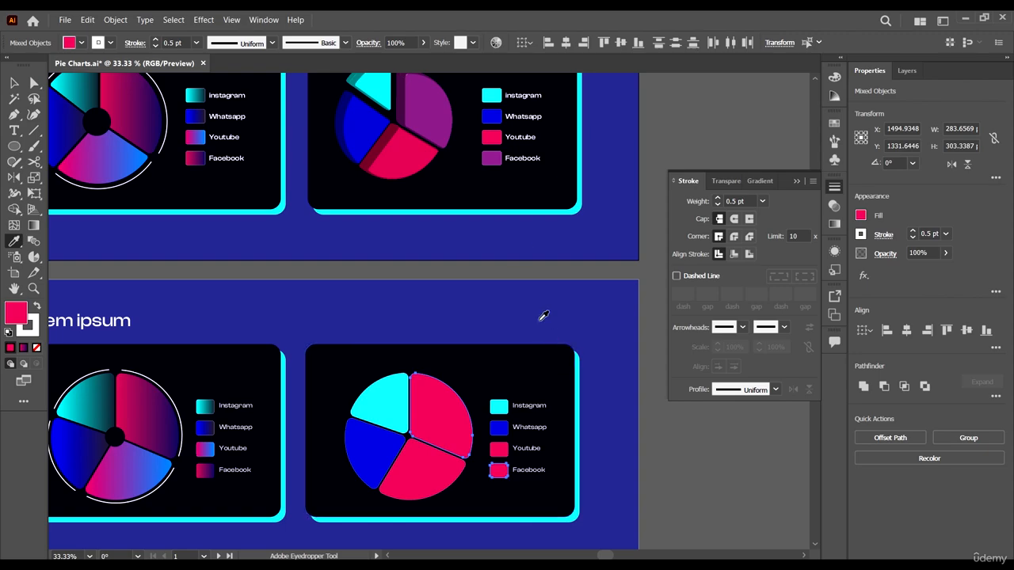
{"action": "left_click", "coordinate": [492, 157]}
{"action": "left_click", "coordinate": [16, 82]}
{"action": "key", "text": "ctrl+0"}
{"action": "left_click", "coordinate": [586, 481]}
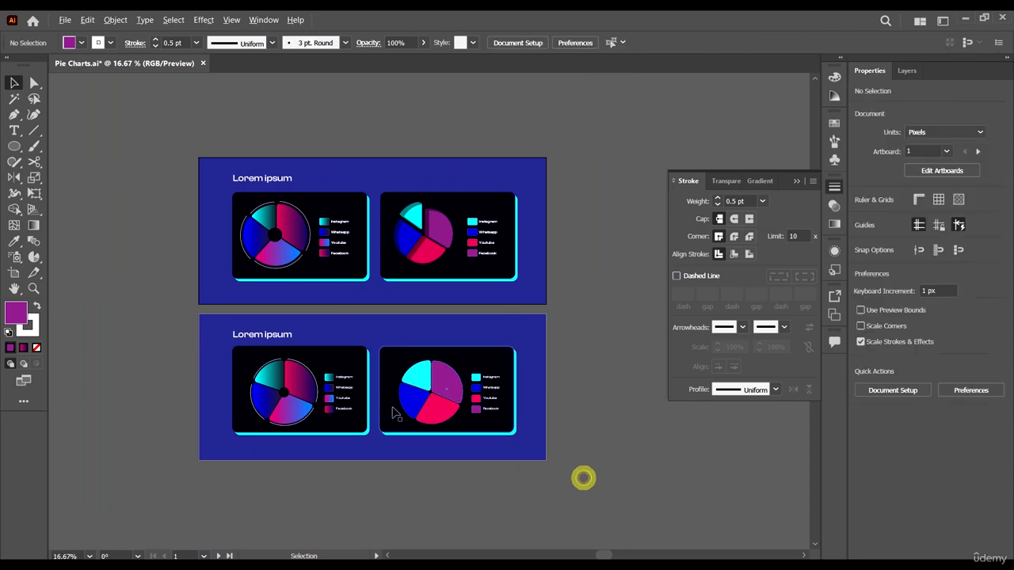
{"action": "scroll", "coordinate": [393, 423], "scroll_direction": "up", "scroll_amount": 3}
{"action": "scroll", "coordinate": [546, 417], "scroll_direction": "right", "scroll_amount": 1}
{"action": "scroll", "coordinate": [557, 433], "scroll_direction": "up", "scroll_amount": 2}
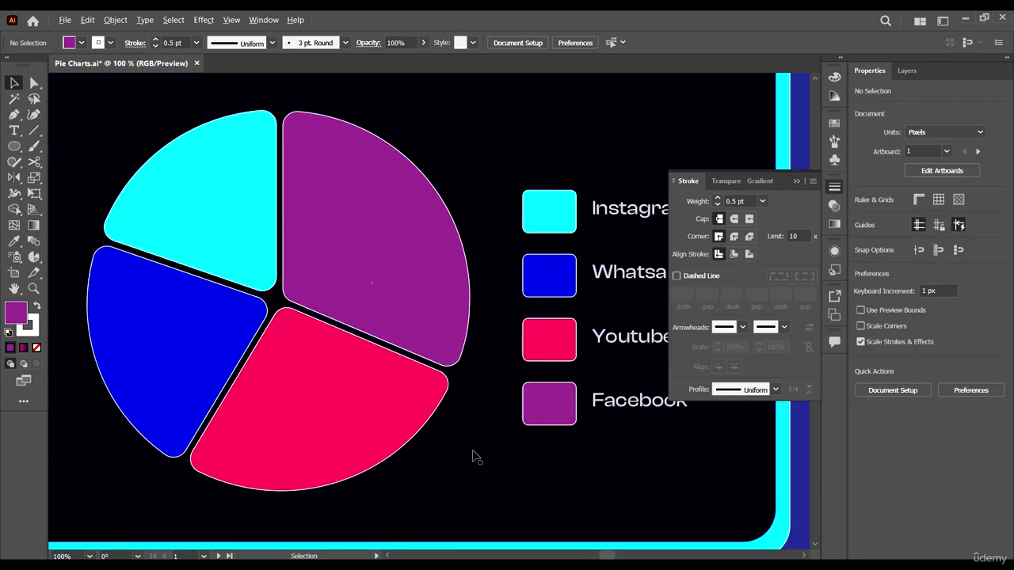
{"action": "scroll", "coordinate": [471, 452], "scroll_direction": "down", "scroll_amount": 3}
{"action": "scroll", "coordinate": [456, 460], "scroll_direction": "up", "scroll_amount": 2}
{"action": "left_click", "coordinate": [396, 378]}
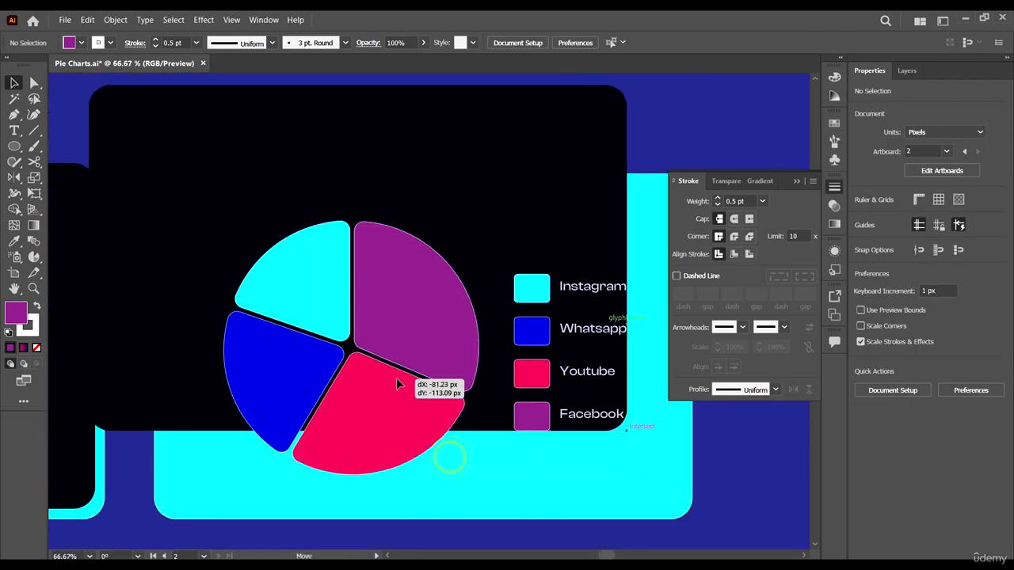
{"action": "left_click", "coordinate": [405, 336]}
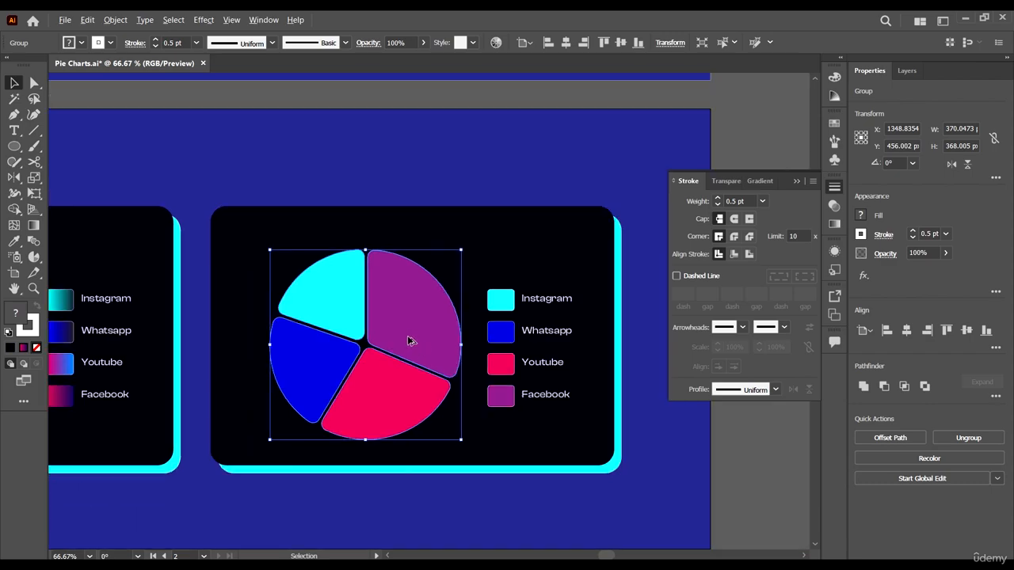
{"action": "left_click", "coordinate": [204, 20]}
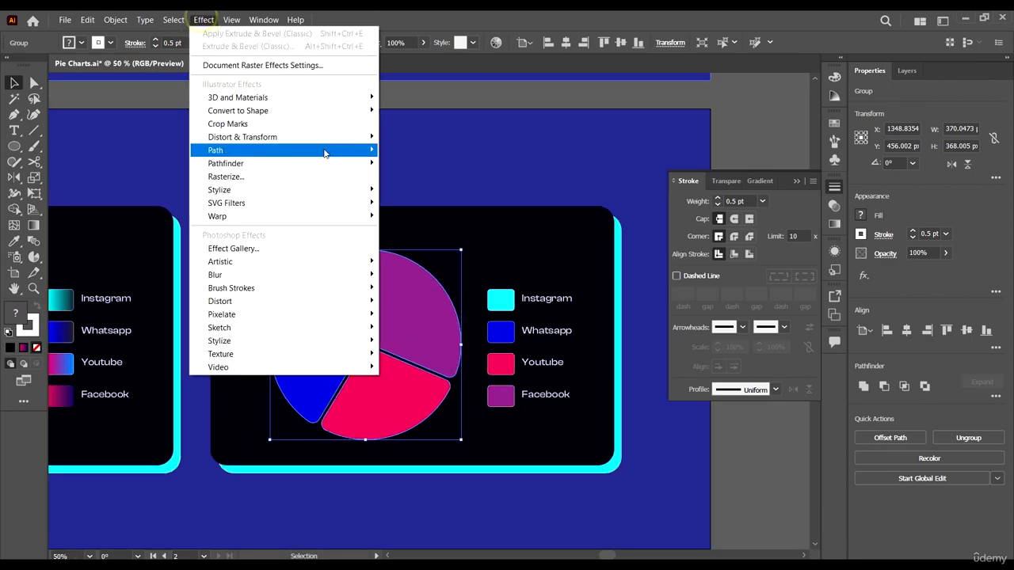
{"action": "mouse_move", "coordinate": [361, 97]}
{"action": "mouse_move", "coordinate": [435, 163]}
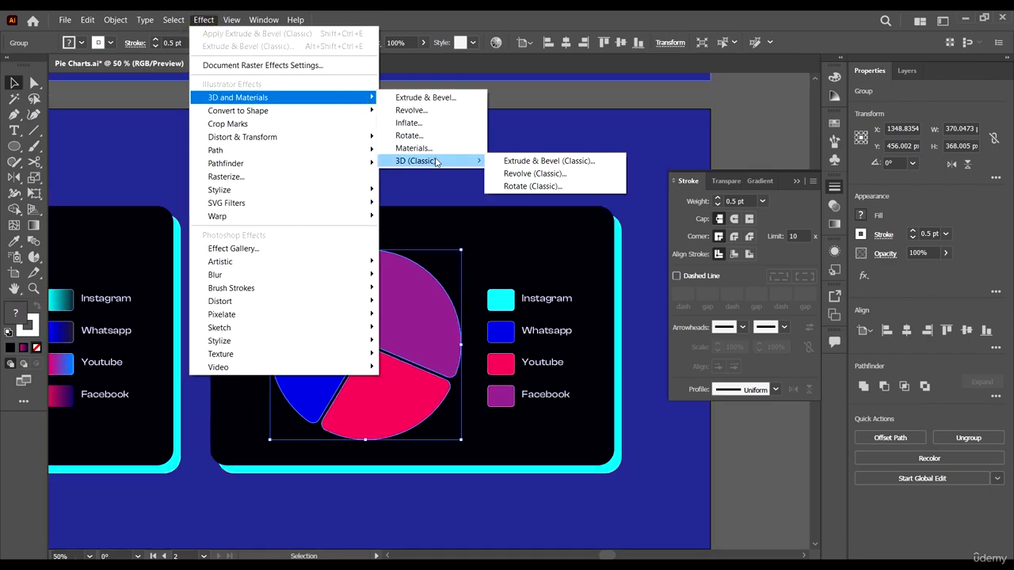
{"action": "left_click", "coordinate": [585, 163]}
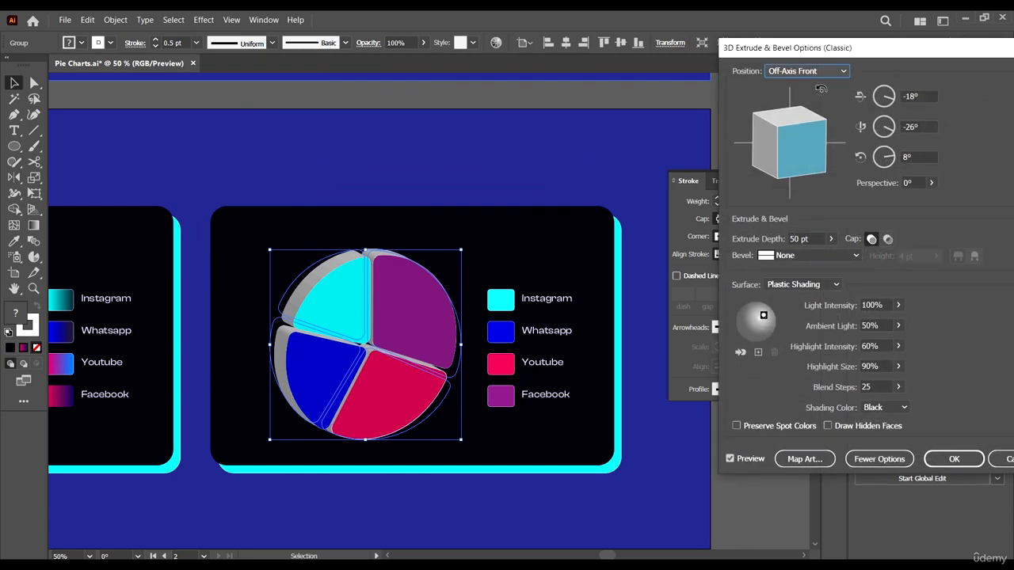
{"action": "left_click_drag", "start_coordinate": [898, 56], "coordinate": [739, 49]}
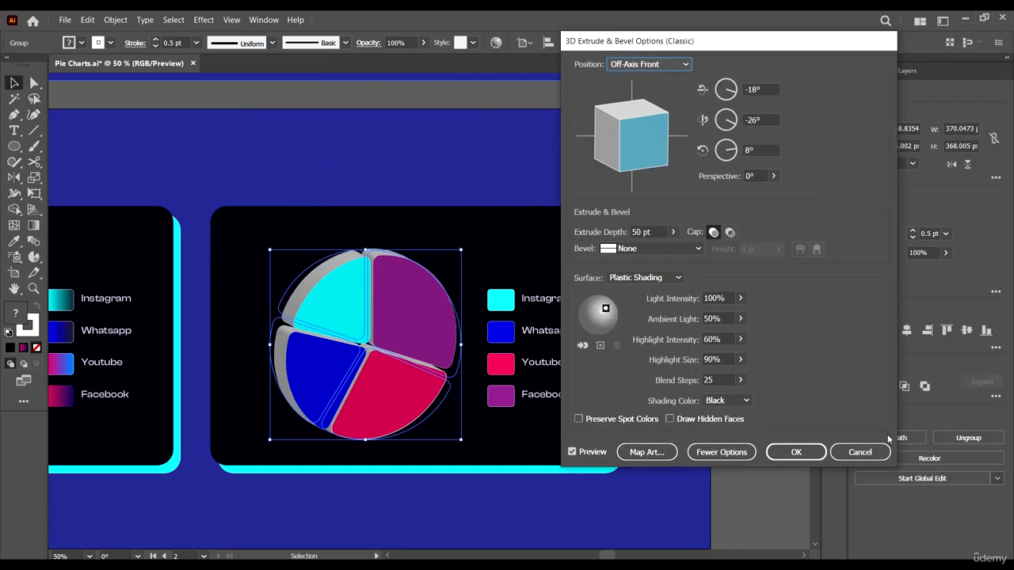
{"action": "left_click", "coordinate": [860, 453]}
{"action": "left_click", "coordinate": [773, 468]}
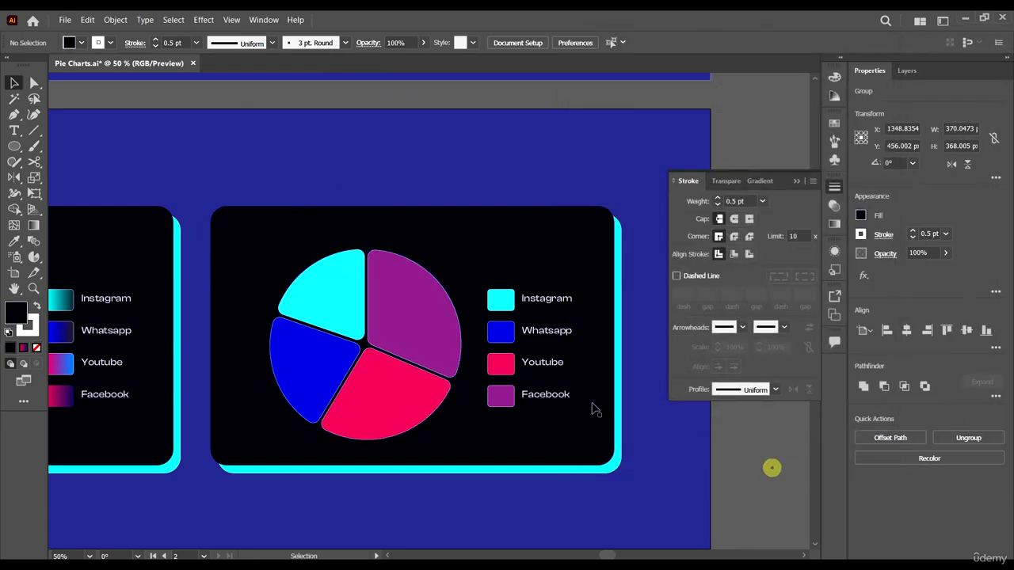
- Remove the white stroke from the duplicate's grouped pie slices
{"action": "left_click", "coordinate": [382, 297]}
{"action": "scroll", "coordinate": [377, 340], "scroll_direction": "up", "scroll_amount": 1}
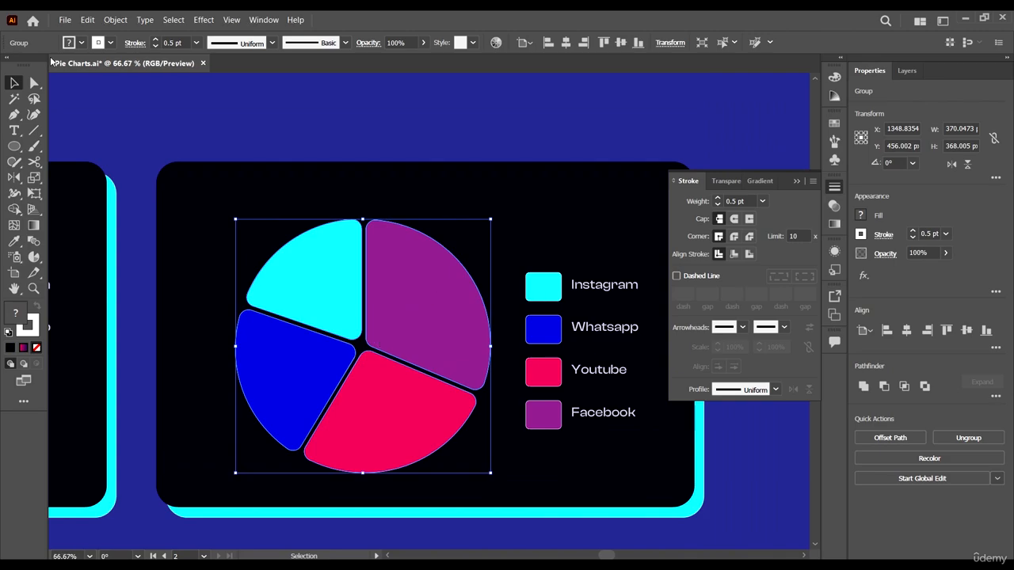
{"action": "left_click", "coordinate": [110, 42]}
{"action": "left_click", "coordinate": [7, 66]}
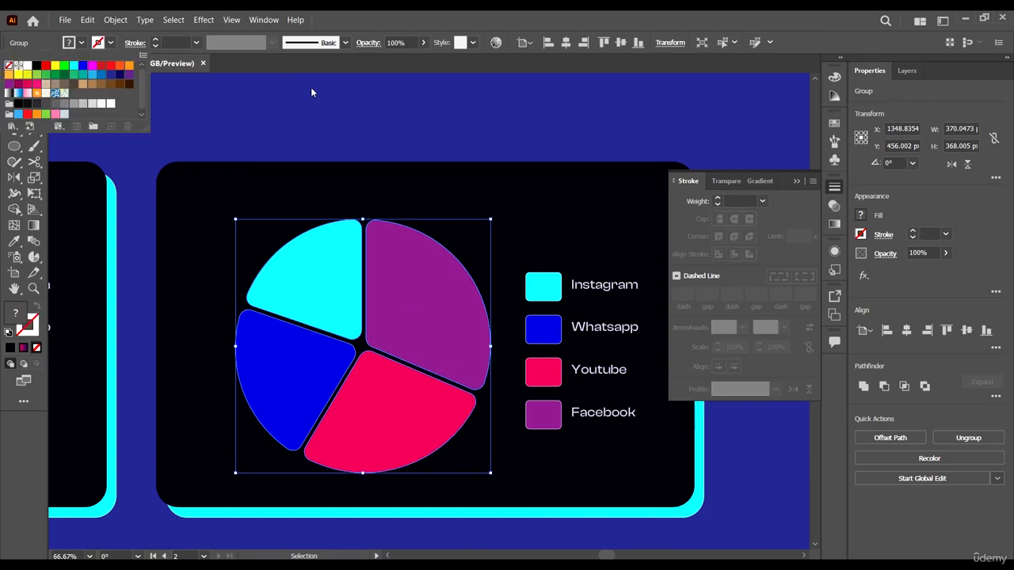
{"action": "left_click", "coordinate": [511, 23]}
- Apply 3D Extrude & Bevel (Classic) to the pie group with 50 pt depth, Classic bevel, Plastic Shading and 256 blend steps
{"action": "scroll", "coordinate": [430, 143], "scroll_direction": "down", "scroll_amount": 1}
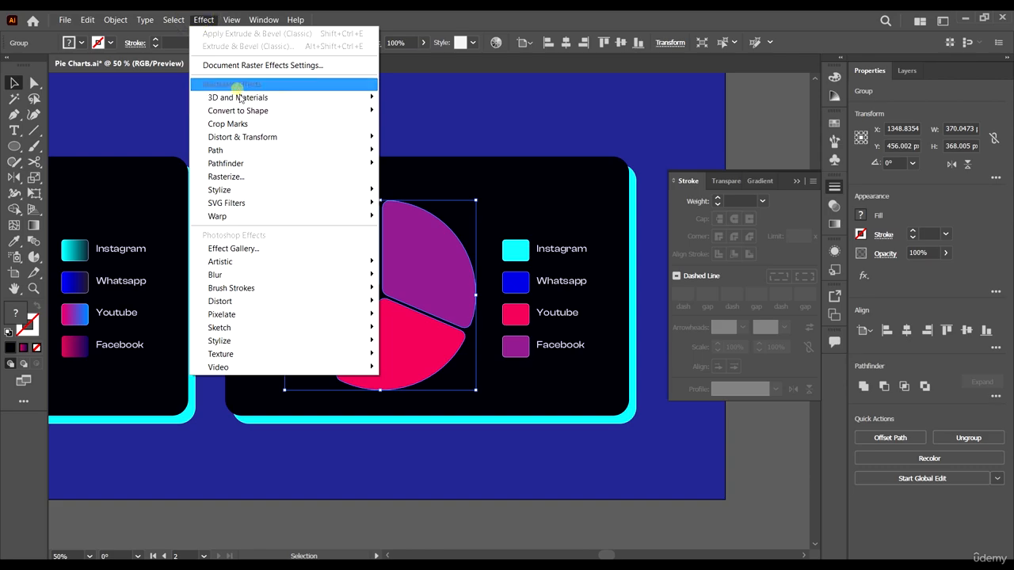
{"action": "mouse_move", "coordinate": [238, 97]}
{"action": "left_click", "coordinate": [468, 163]}
{"action": "left_click", "coordinate": [544, 161]}
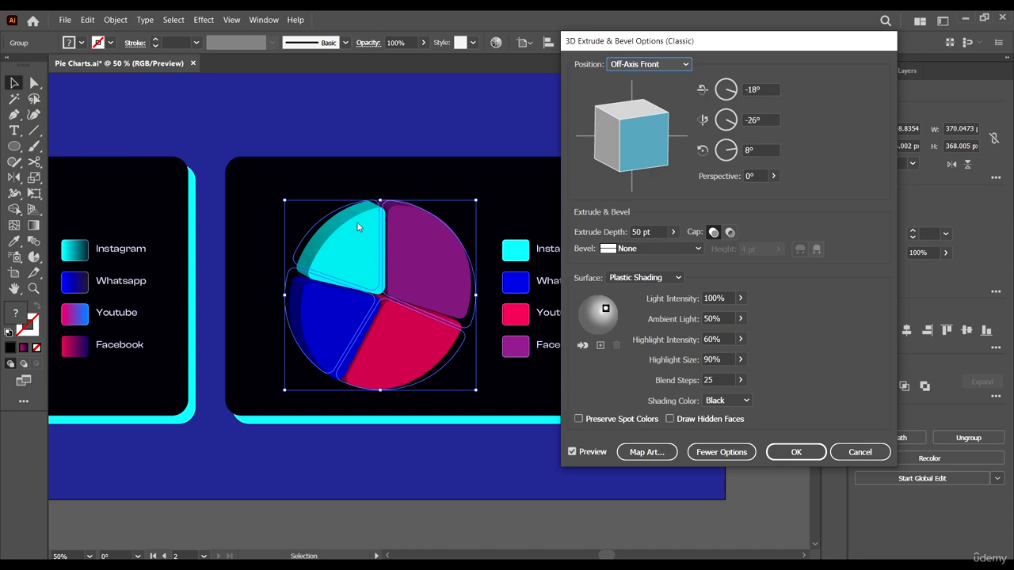
{"action": "left_click", "coordinate": [740, 381]}
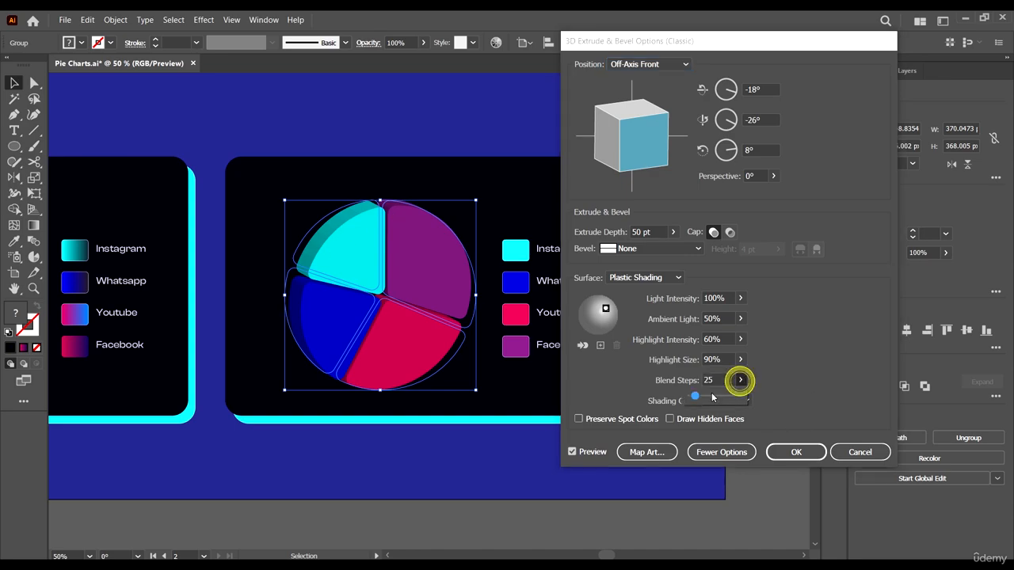
{"action": "left_click", "coordinate": [863, 378]}
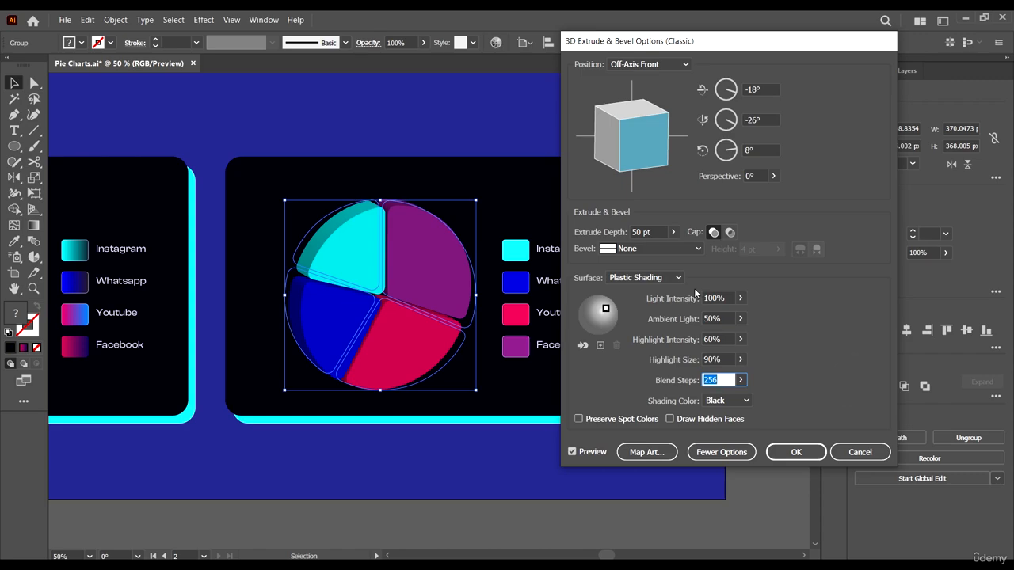
{"action": "left_click", "coordinate": [654, 278]}
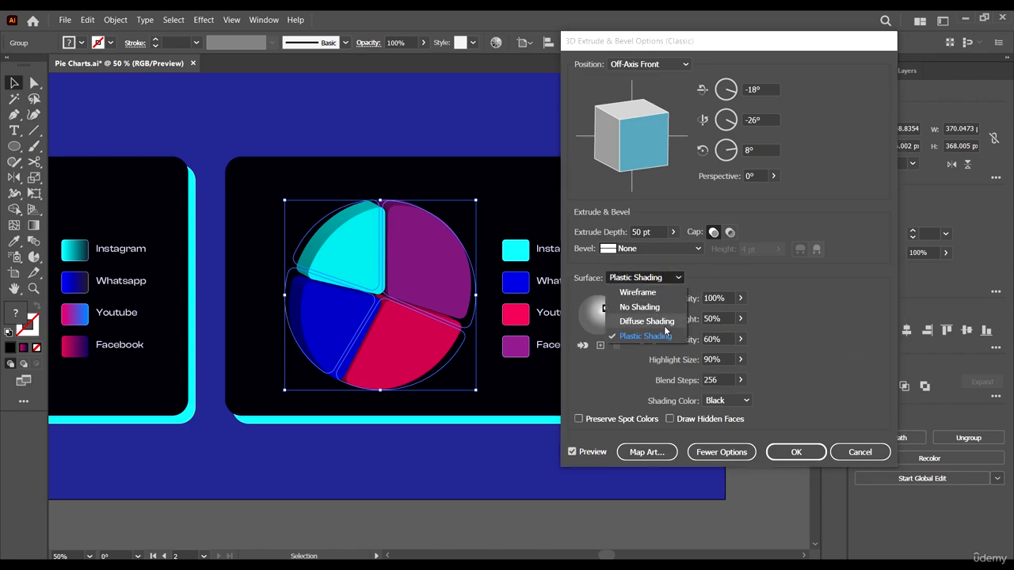
{"action": "left_click", "coordinate": [656, 336]}
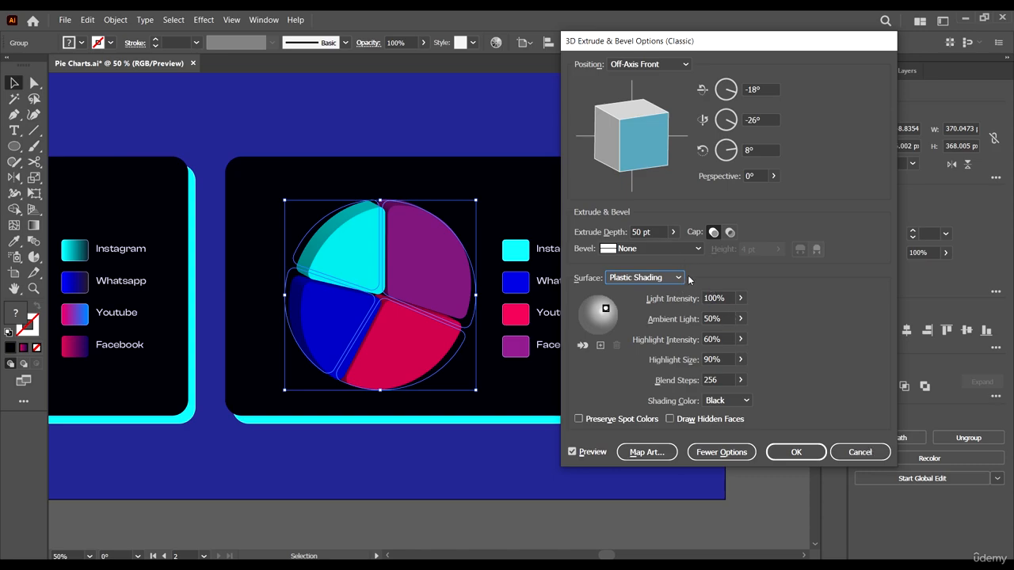
{"action": "left_click", "coordinate": [674, 249]}
{"action": "left_click", "coordinate": [666, 275]}
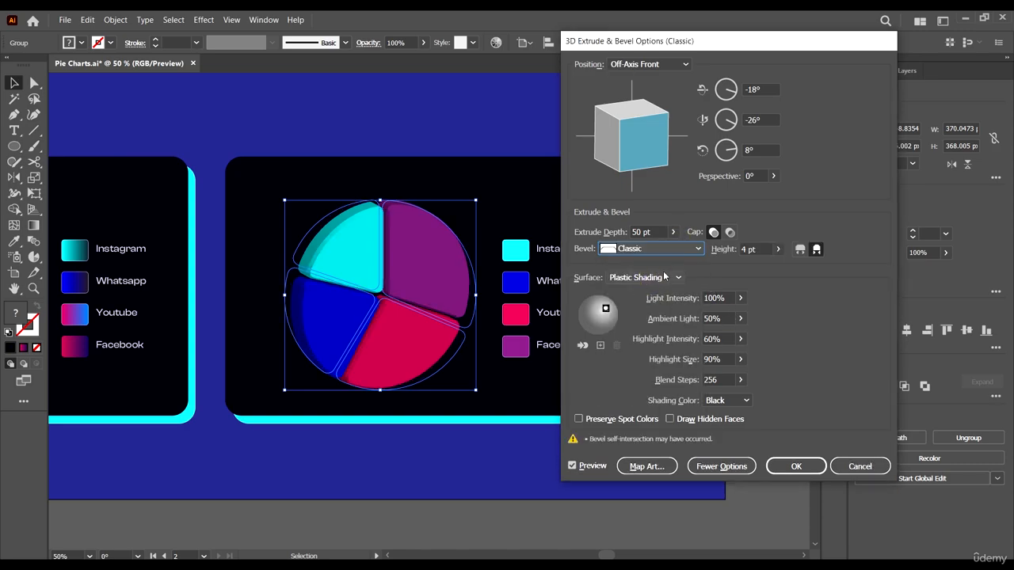
{"action": "left_click", "coordinate": [796, 466]}
- Compare the extruded pie with the exploded 3D pie chart on the first artboard
{"action": "key", "text": "ctrl+minus"}
{"action": "scroll", "coordinate": [565, 282], "scroll_direction": "up", "scroll_amount": 3}
{"action": "scroll", "coordinate": [563, 281], "scroll_direction": "up", "scroll_amount": 3}
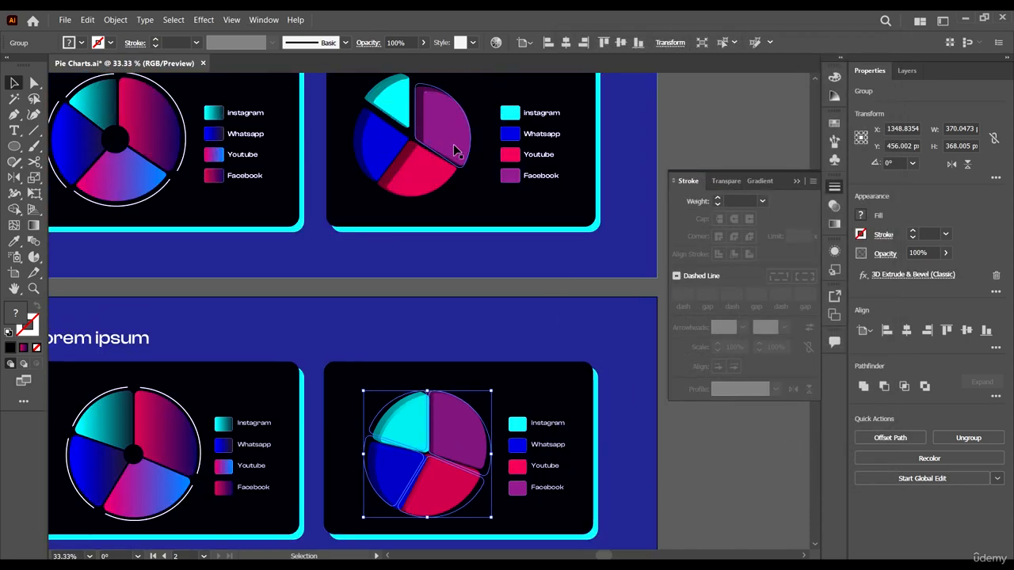
{"action": "left_click", "coordinate": [678, 421]}
{"action": "scroll", "coordinate": [643, 489], "scroll_direction": "down", "scroll_amount": 1}
{"action": "scroll", "coordinate": [422, 389], "scroll_direction": "up", "scroll_amount": 2}
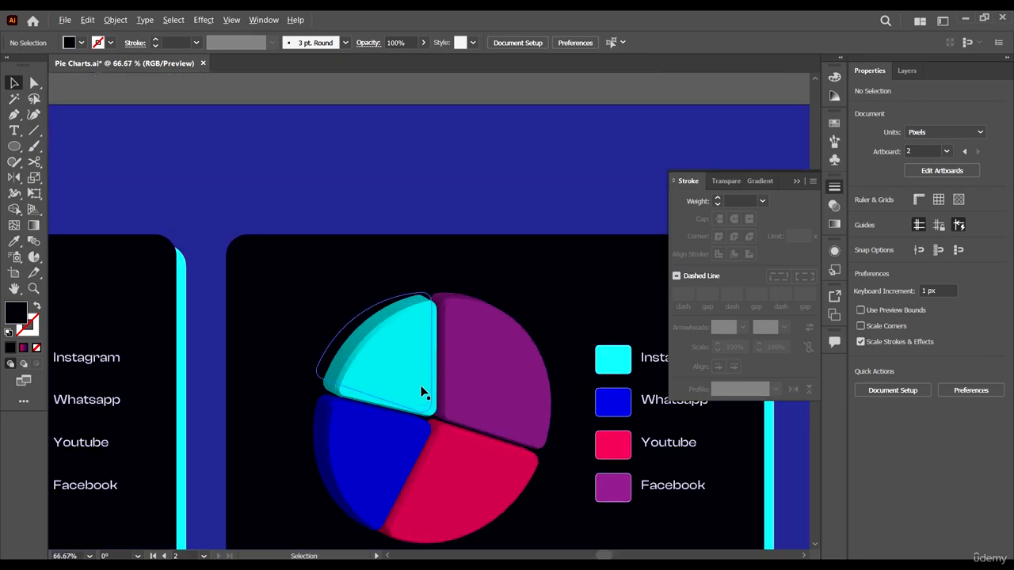
{"action": "scroll", "coordinate": [421, 389], "scroll_direction": "up", "scroll_amount": 3}
{"action": "scroll", "coordinate": [396, 281], "scroll_direction": "down", "scroll_amount": 4}
{"action": "scroll", "coordinate": [458, 321], "scroll_direction": "down", "scroll_amount": 1}
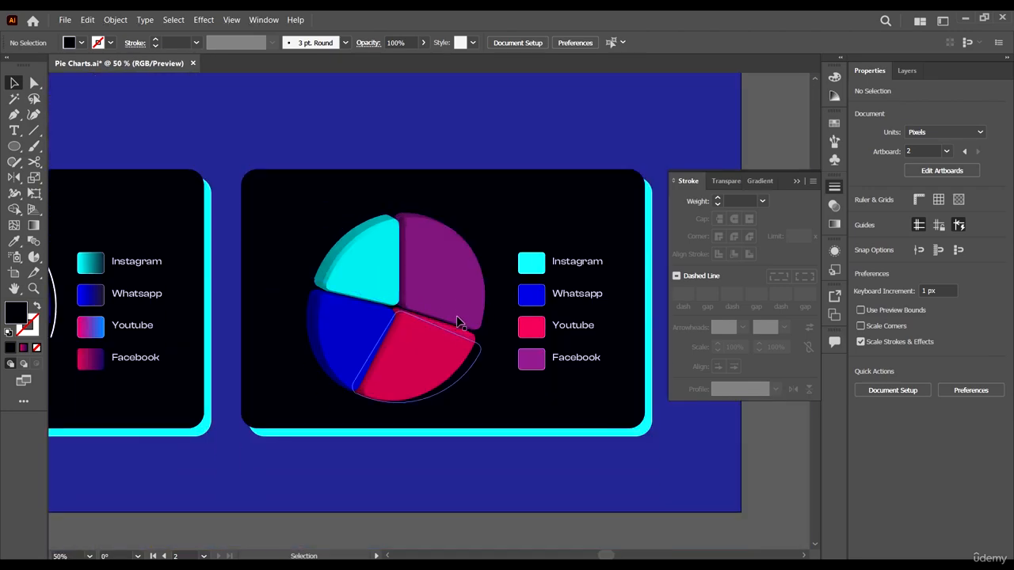
- Try to ungroup the extruded pie, and undo the attempt
{"action": "scroll", "coordinate": [457, 321], "scroll_direction": "up", "scroll_amount": 1}
{"action": "left_click", "coordinate": [442, 294]}
{"action": "right_click", "coordinate": [442, 298]}
{"action": "left_click", "coordinate": [501, 399]}
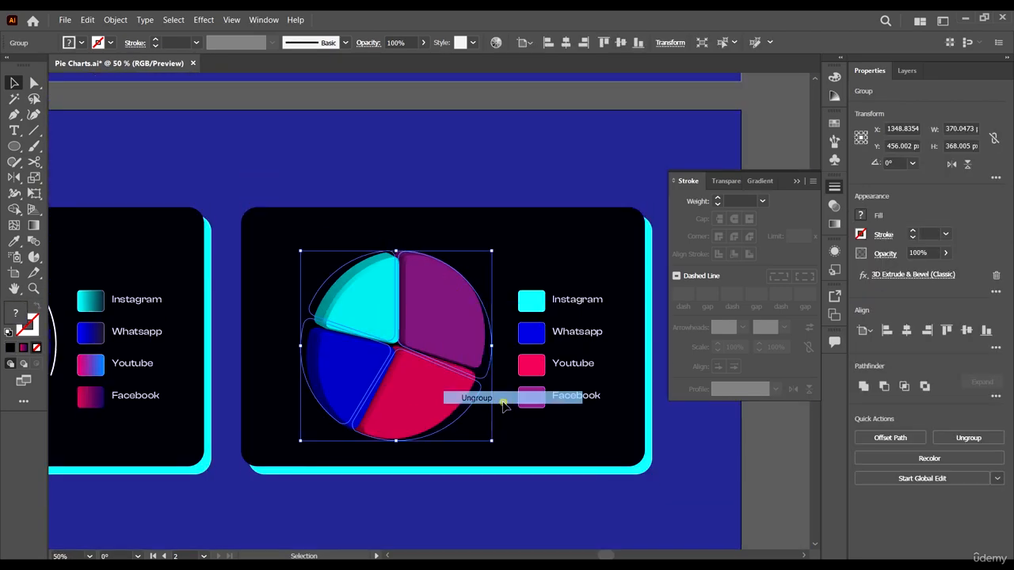
{"action": "key", "text": "a"}
{"action": "key", "text": "ctrl+z"}
{"action": "key", "text": "v"}
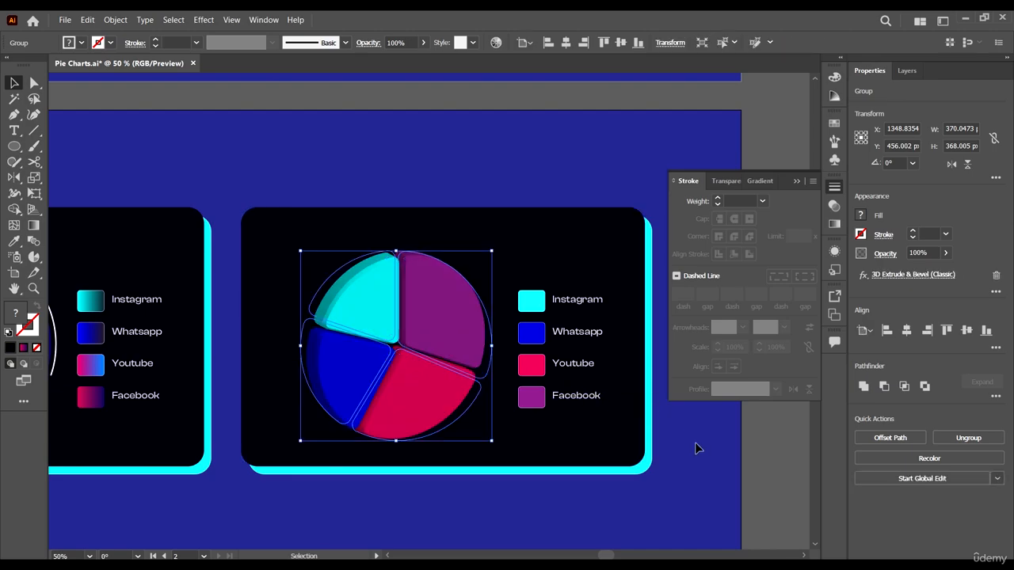
- Expand the appearance of the extruded pie and ungroup the expanded artwork twice
{"action": "left_click", "coordinate": [450, 315]}
{"action": "left_click", "coordinate": [115, 19]}
{"action": "left_click", "coordinate": [170, 168]}
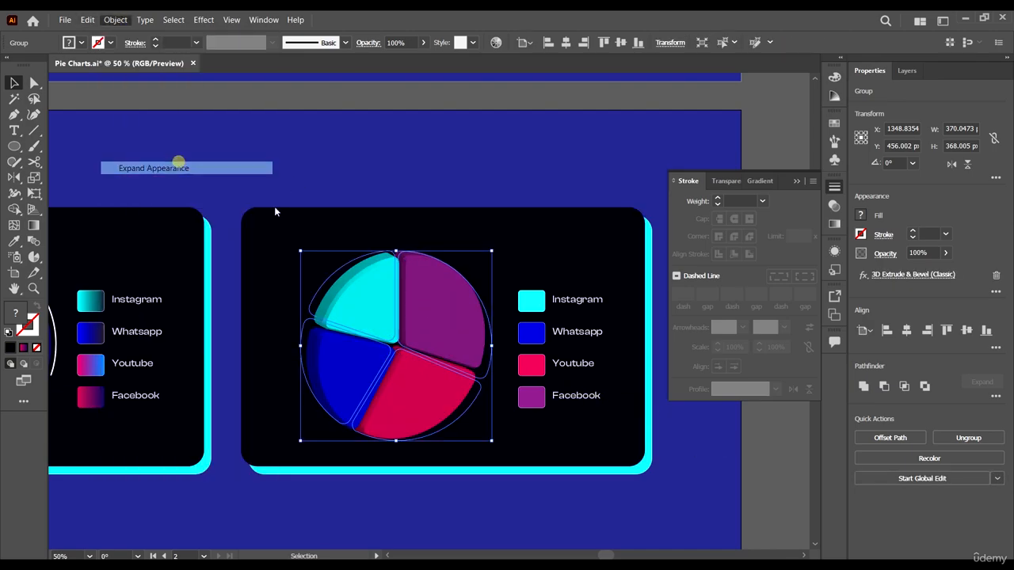
{"action": "left_click", "coordinate": [776, 462]}
{"action": "left_click", "coordinate": [386, 298]}
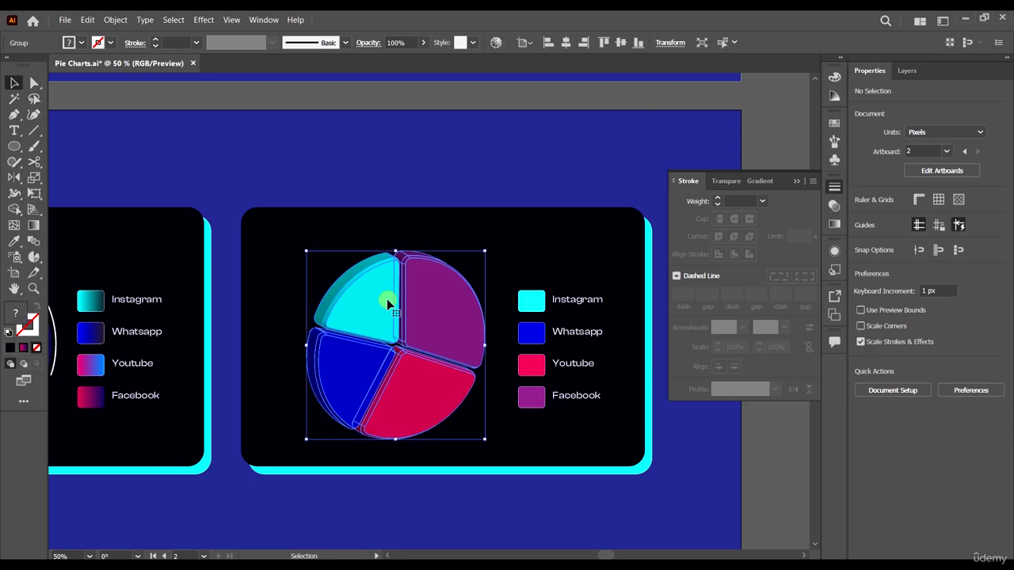
{"action": "right_click", "coordinate": [386, 298]}
{"action": "left_click", "coordinate": [441, 395]}
{"action": "left_click", "coordinate": [769, 465]}
{"action": "left_click", "coordinate": [379, 320]}
{"action": "right_click", "coordinate": [379, 321]}
{"action": "left_click", "coordinate": [432, 409]}
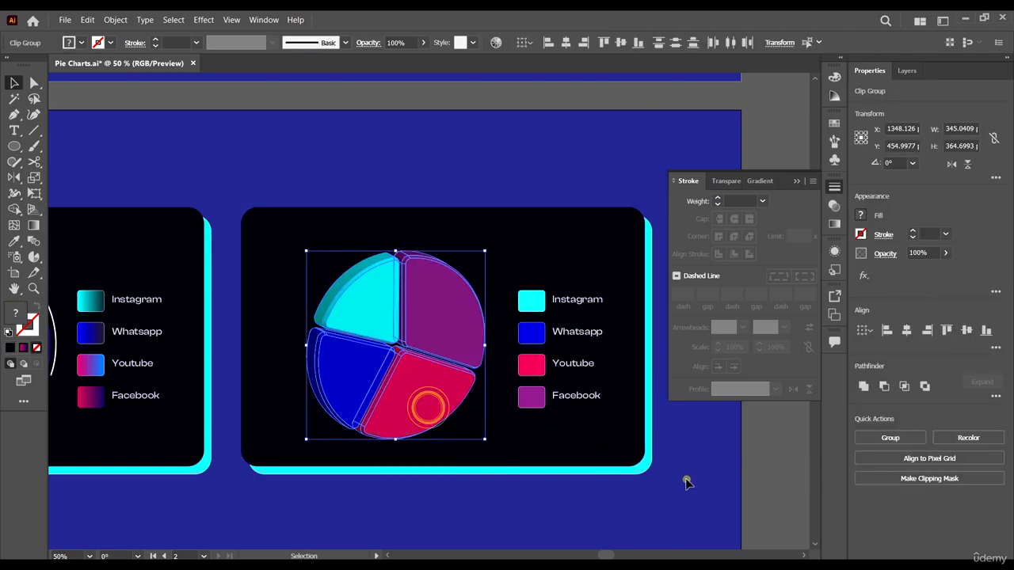
- Check whether the purple slice can be selected separately from the rest of the pie
{"action": "left_click", "coordinate": [686, 479]}
{"action": "left_click", "coordinate": [421, 319]}
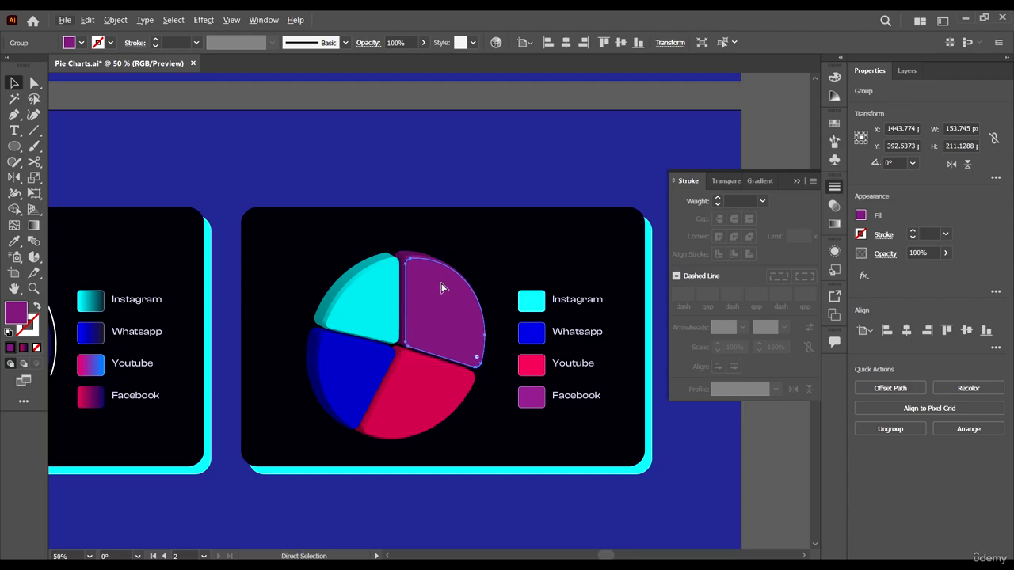
{"action": "key", "text": "v"}
{"action": "left_click", "coordinate": [443, 288]}
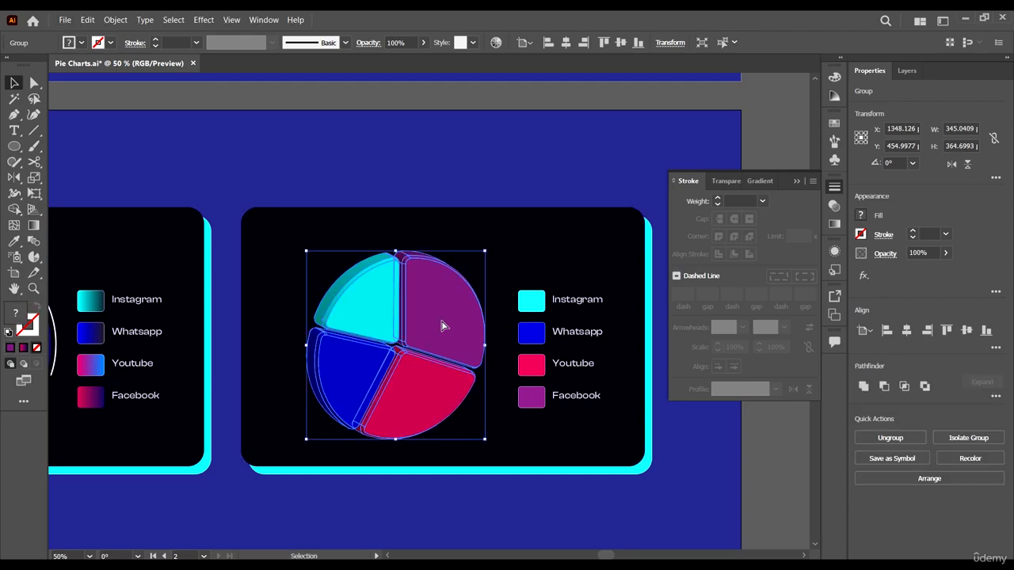
- Undo the ungrouping, the expansion, the 3D effect and the stroke removal on the duplicate's pie
{"action": "key", "text": "ctrl+z"}
{"action": "key", "text": "ctrl+z"}
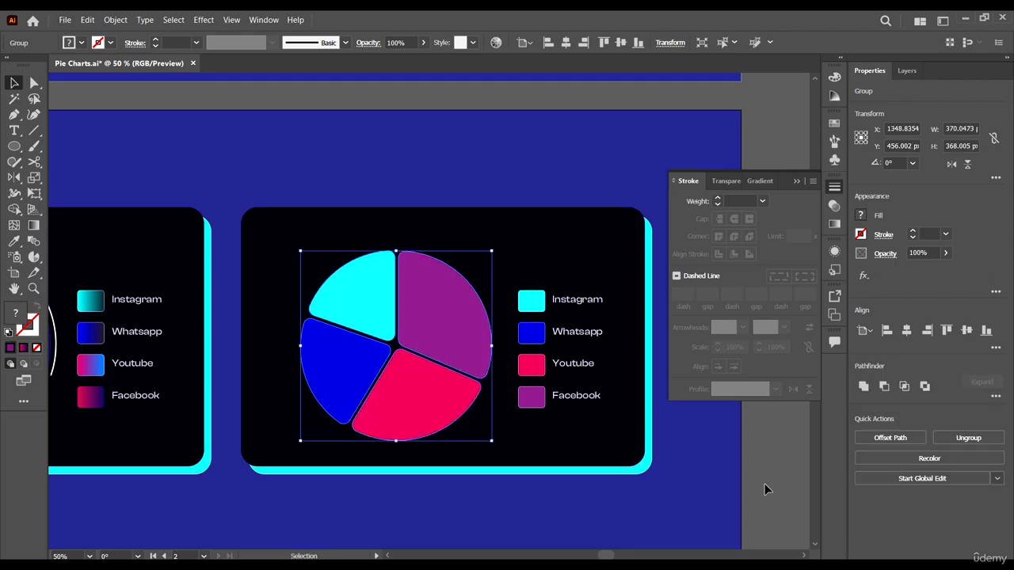
{"action": "key", "text": "ctrl+z"}
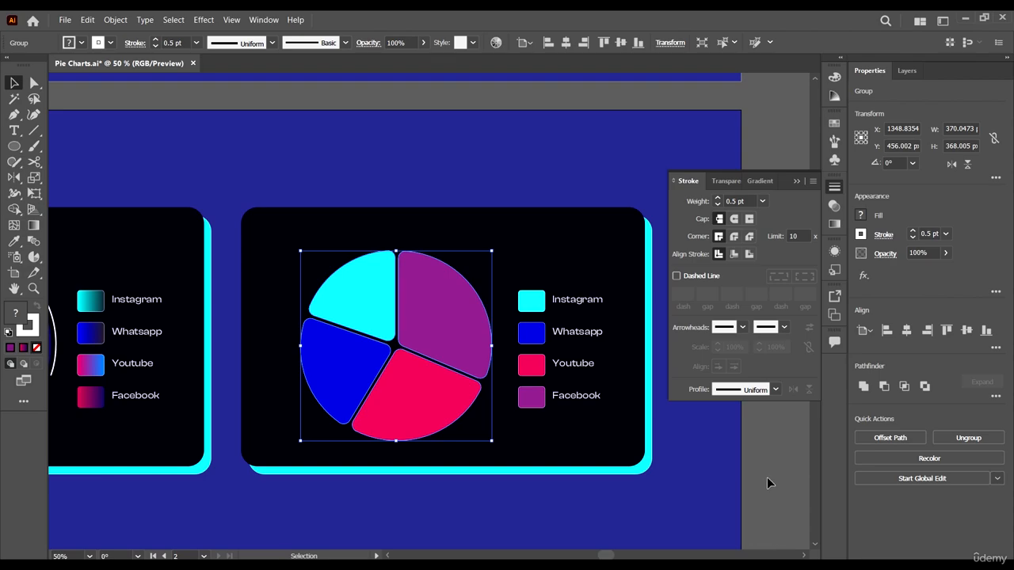
- Remove the stroke from the flat-coloured pie in the duplicate card
{"action": "left_click", "coordinate": [767, 478]}
{"action": "left_click", "coordinate": [410, 384]}
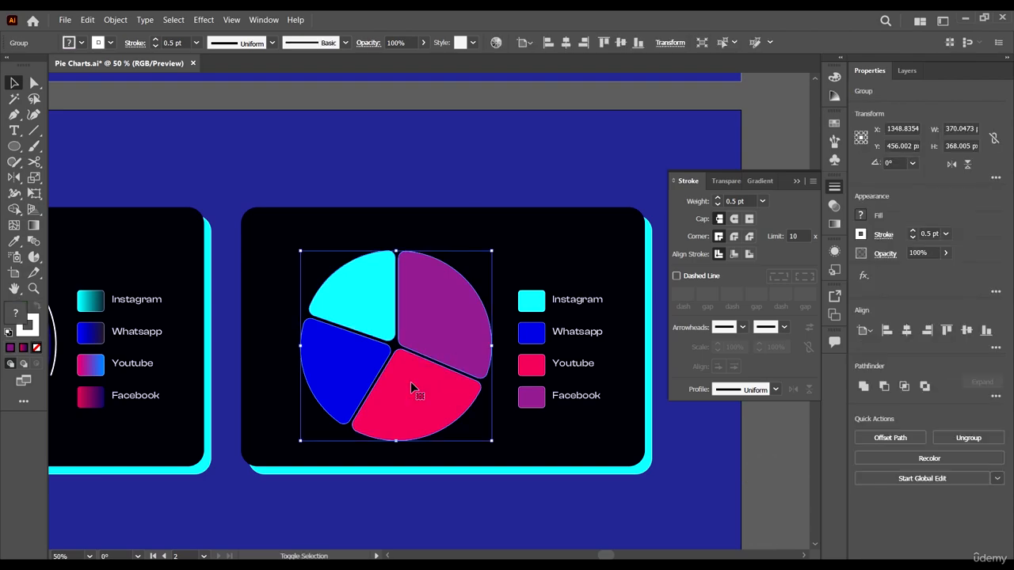
{"action": "left_click", "coordinate": [110, 42]}
{"action": "left_click", "coordinate": [8, 66]}
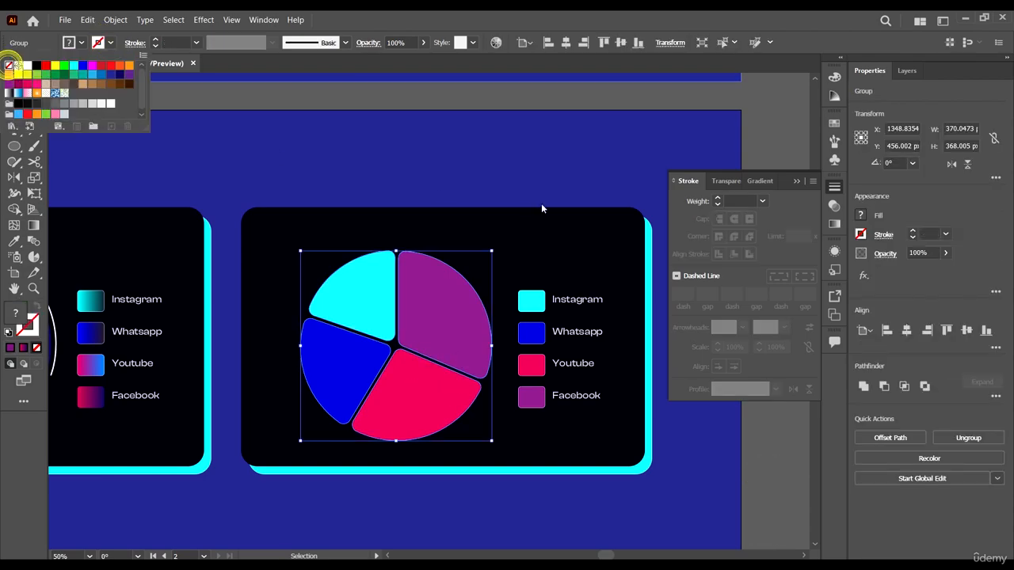
{"action": "left_click", "coordinate": [767, 485]}
- Isolate the flat-coloured pie group and move the cyan slice diagonally up and to the left, away from the other slices
{"action": "scroll", "coordinate": [351, 298], "scroll_direction": "up", "scroll_amount": 2}
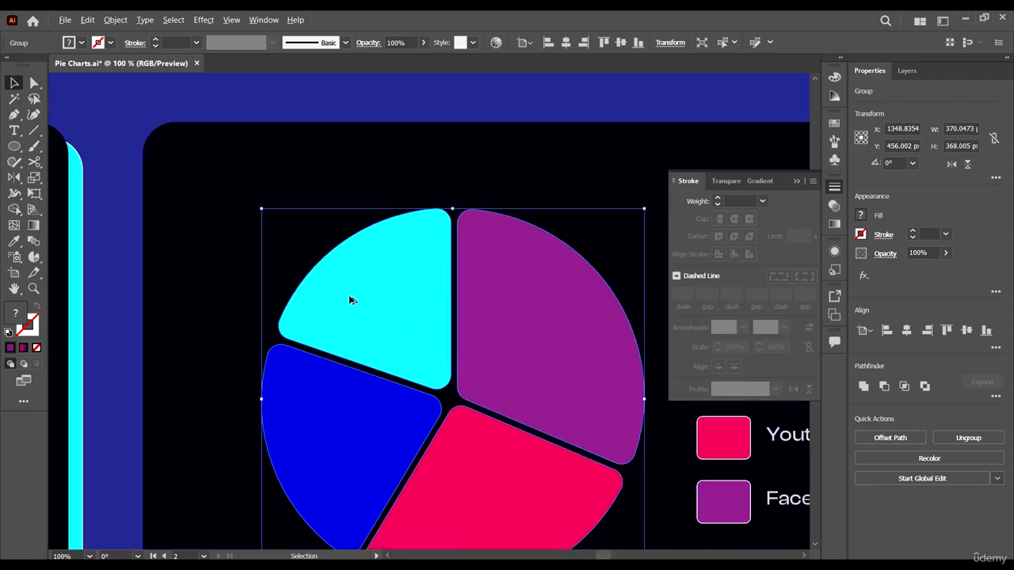
{"action": "scroll", "coordinate": [351, 300], "scroll_direction": "up", "scroll_amount": 1}
{"action": "double_click", "coordinate": [409, 306]}
{"action": "left_click", "coordinate": [435, 328]}
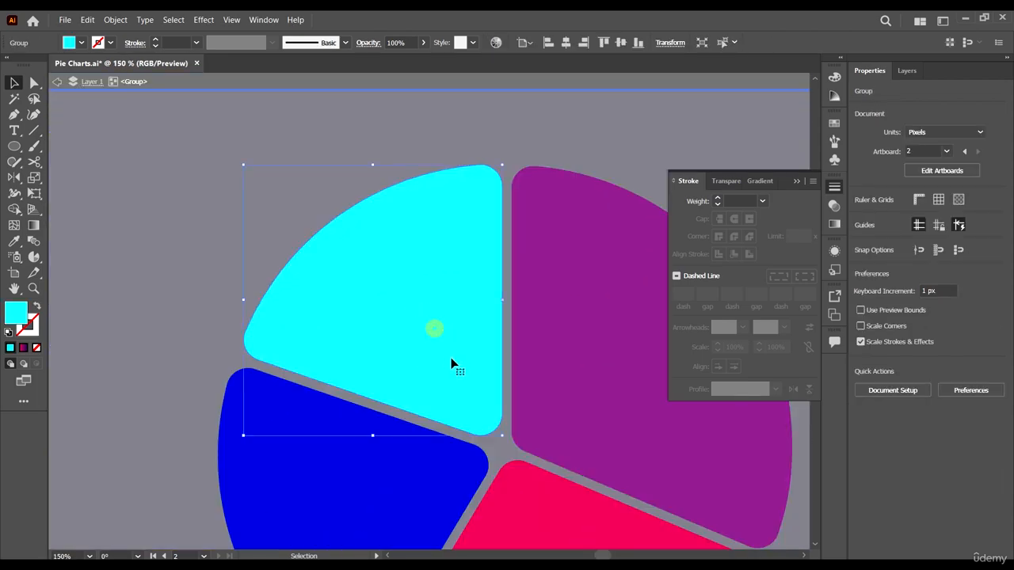
{"action": "left_click_drag", "start_coordinate": [452, 363], "coordinate": [421, 318]}
{"action": "scroll", "coordinate": [421, 328], "scroll_direction": "down", "scroll_amount": 1}
{"action": "scroll", "coordinate": [422, 361], "scroll_direction": "right", "scroll_amount": 2}
{"action": "scroll", "coordinate": [428, 341], "scroll_direction": "down", "scroll_amount": 1}
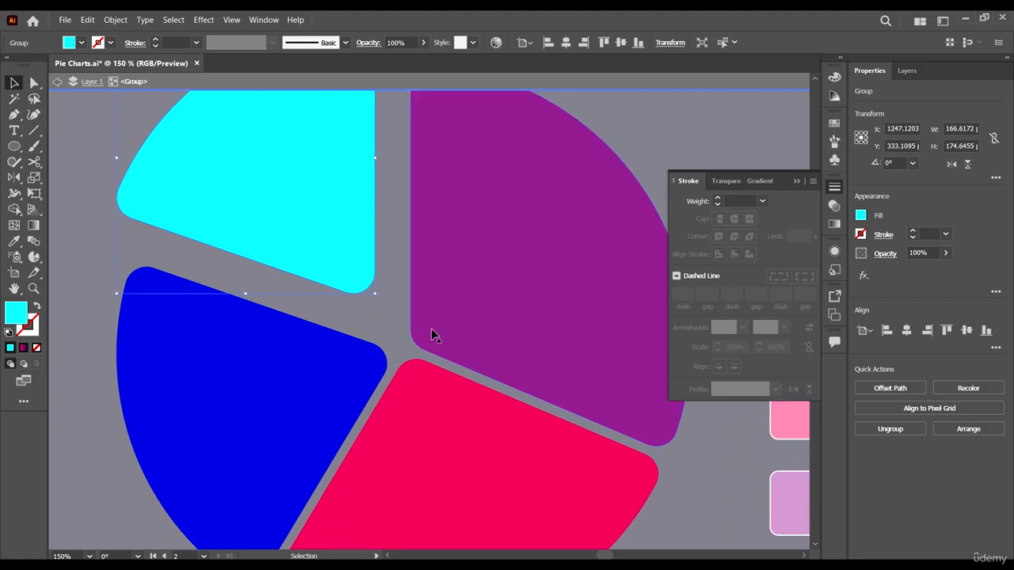
- Nudge the red and purple slices slightly outward from the pie's centre, and leave the group's isolation
{"action": "mouse_move", "coordinate": [467, 462]}
{"action": "left_mouse_down"}
{"action": "mouse_move", "coordinate": [470, 478]}
{"action": "mouse_move", "coordinate": [476, 458]}
{"action": "left_mouse_up"}
{"action": "left_click_drag", "start_coordinate": [539, 341], "coordinate": [546, 338]}
{"action": "left_click", "coordinate": [260, 412]}
{"action": "scroll", "coordinate": [265, 396], "scroll_direction": "down", "scroll_amount": 2}
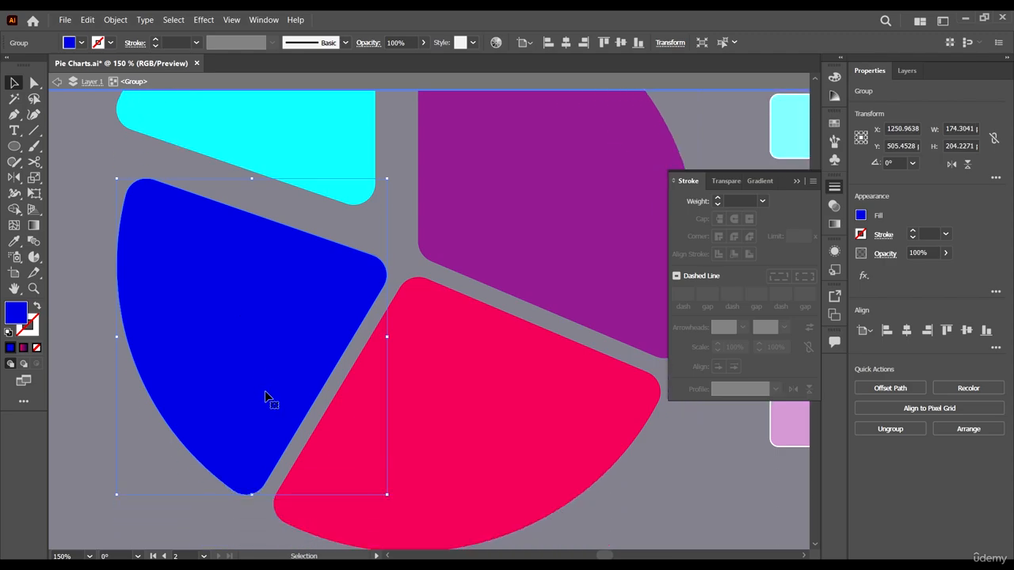
{"action": "scroll", "coordinate": [260, 378], "scroll_direction": "down", "scroll_amount": 4}
{"action": "left_click", "coordinate": [554, 423]}
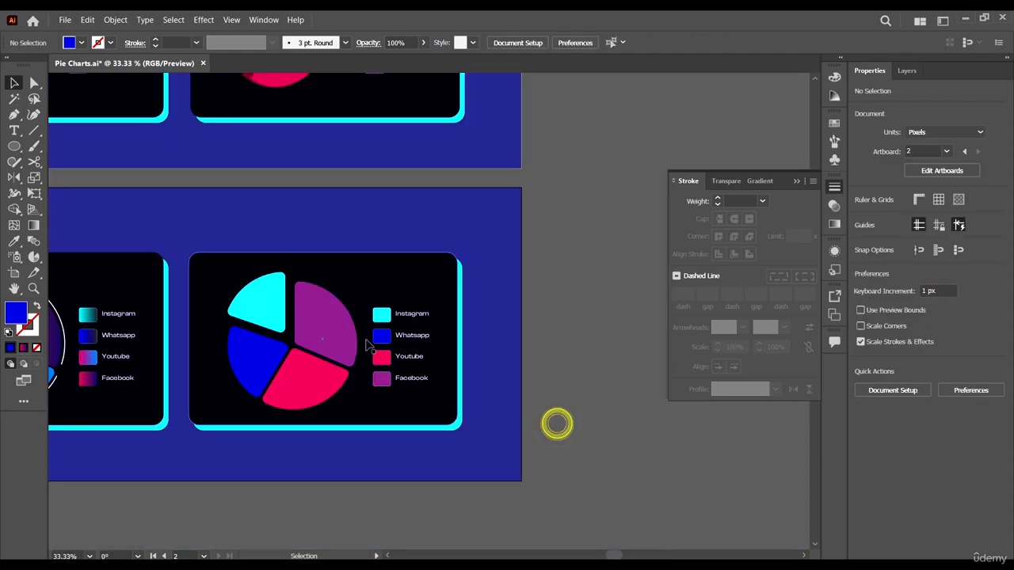
- Apply the classic 3D Extrude & Bevel effect to the flat-coloured pie with a Classic bevel and the blend steps raised to the maximum
{"action": "left_click", "coordinate": [325, 325]}
{"action": "left_click", "coordinate": [204, 20]}
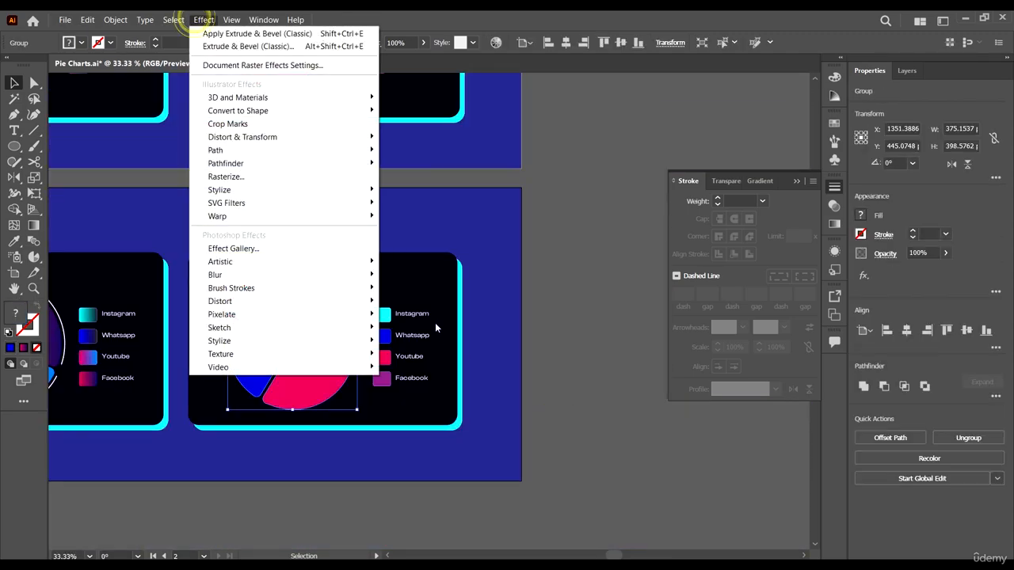
{"action": "left_click", "coordinate": [311, 94]}
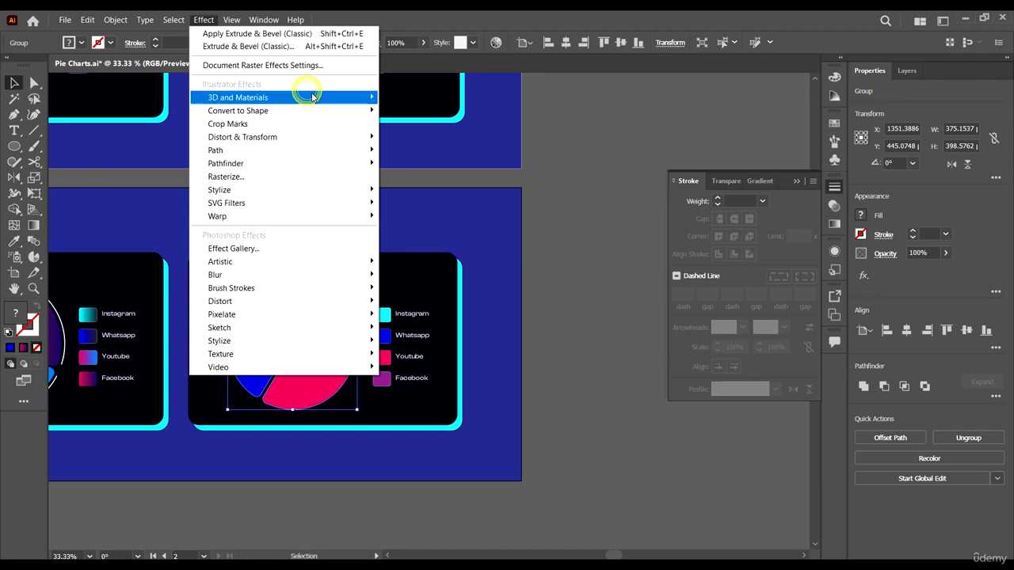
{"action": "left_click", "coordinate": [447, 161]}
{"action": "left_click", "coordinate": [531, 161]}
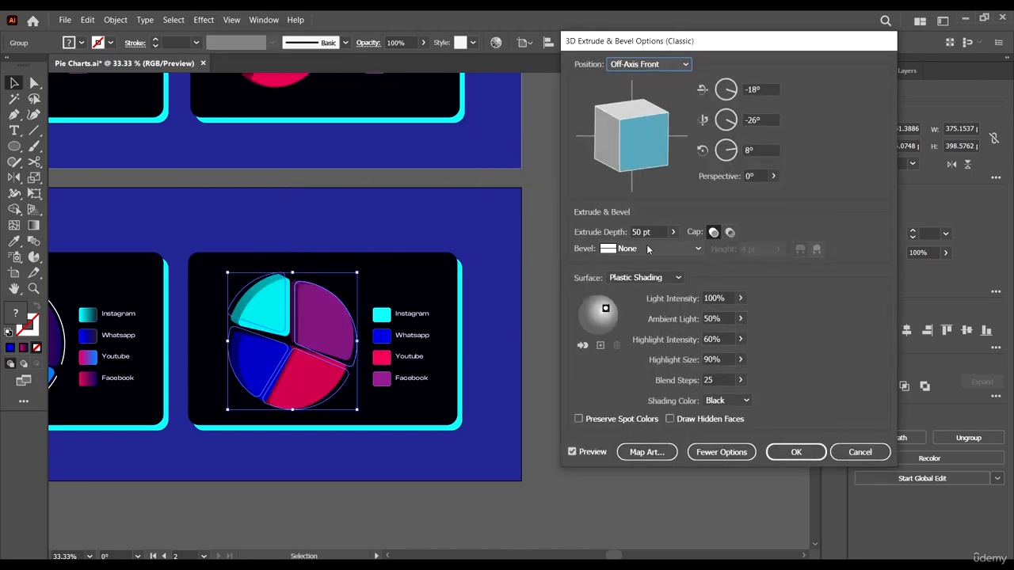
{"action": "left_click", "coordinate": [652, 248]}
{"action": "left_click", "coordinate": [671, 279]}
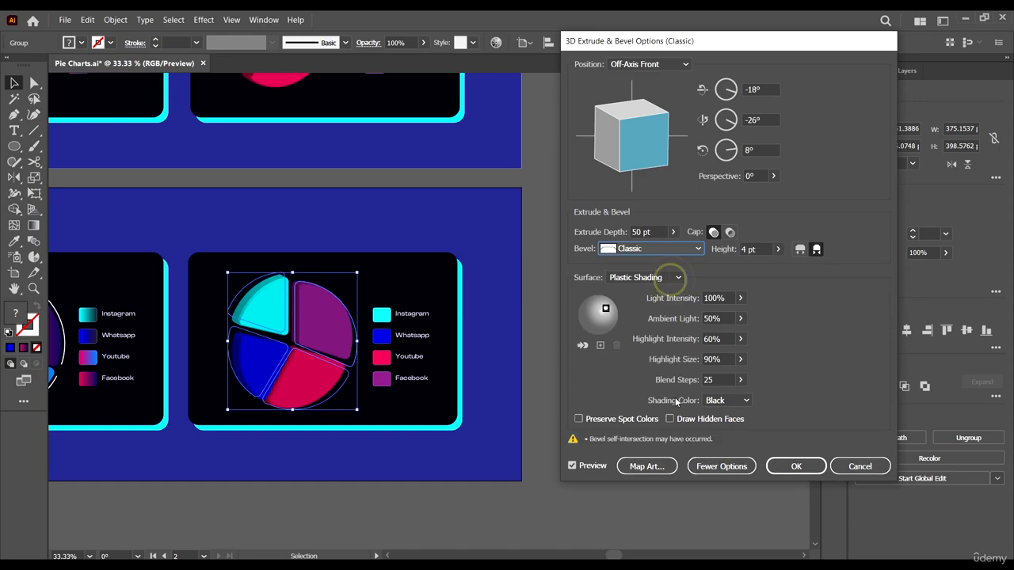
{"action": "left_click", "coordinate": [739, 381]}
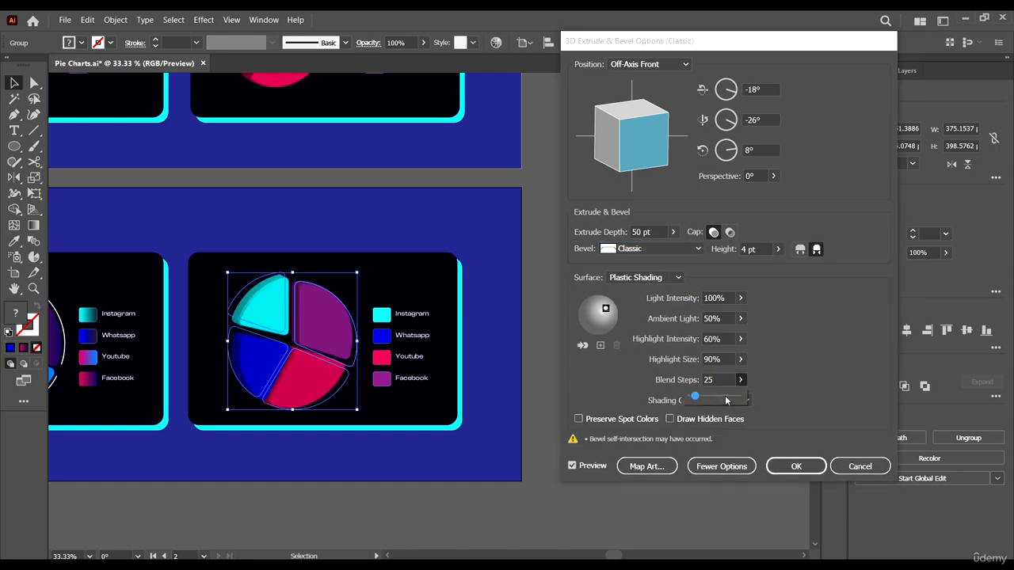
{"action": "left_click_drag", "start_coordinate": [727, 400], "coordinate": [795, 397]}
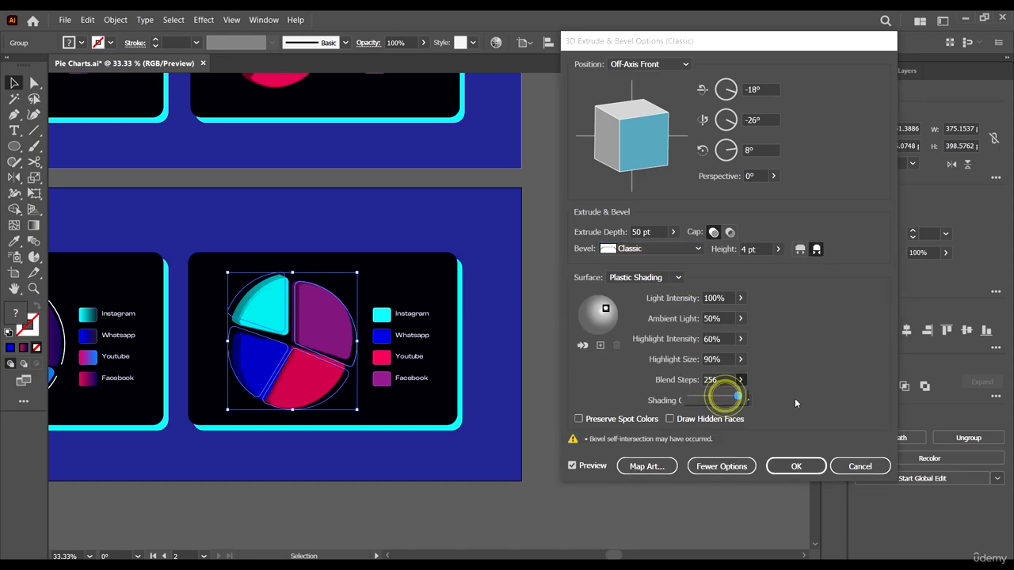
{"action": "left_click", "coordinate": [816, 469]}
{"action": "left_click", "coordinate": [600, 419]}
- Compare the finished pie chart cards on the second artboard with the original cards on the first artboard
{"action": "scroll", "coordinate": [583, 409], "scroll_direction": "down", "scroll_amount": 1}
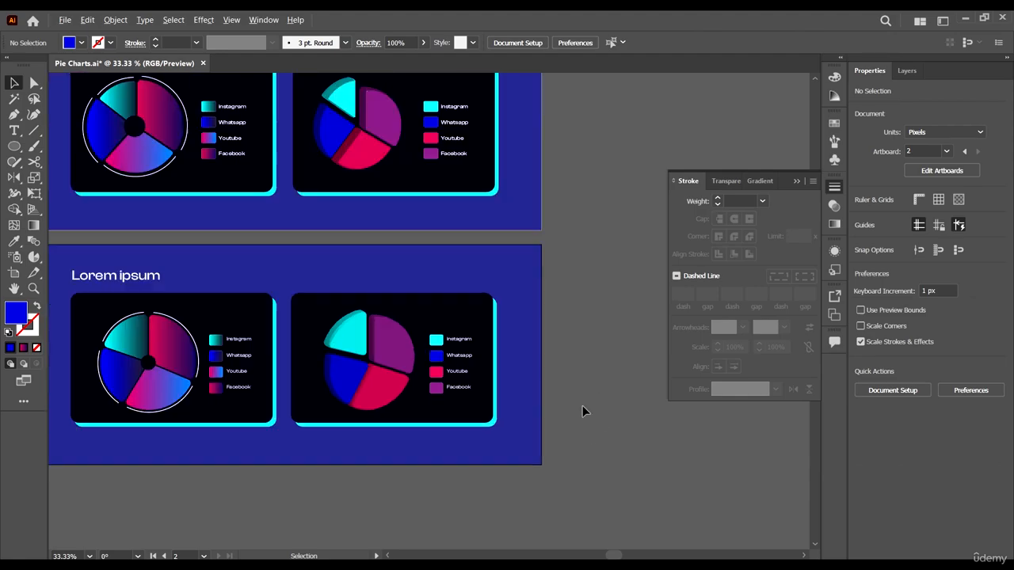
{"action": "scroll", "coordinate": [584, 410], "scroll_direction": "down", "scroll_amount": 1}
{"action": "scroll", "coordinate": [302, 369], "scroll_direction": "left", "scroll_amount": 1}
{"action": "scroll", "coordinate": [420, 341], "scroll_direction": "up", "scroll_amount": 4}
{"action": "scroll", "coordinate": [394, 308], "scroll_direction": "down", "scroll_amount": 3}
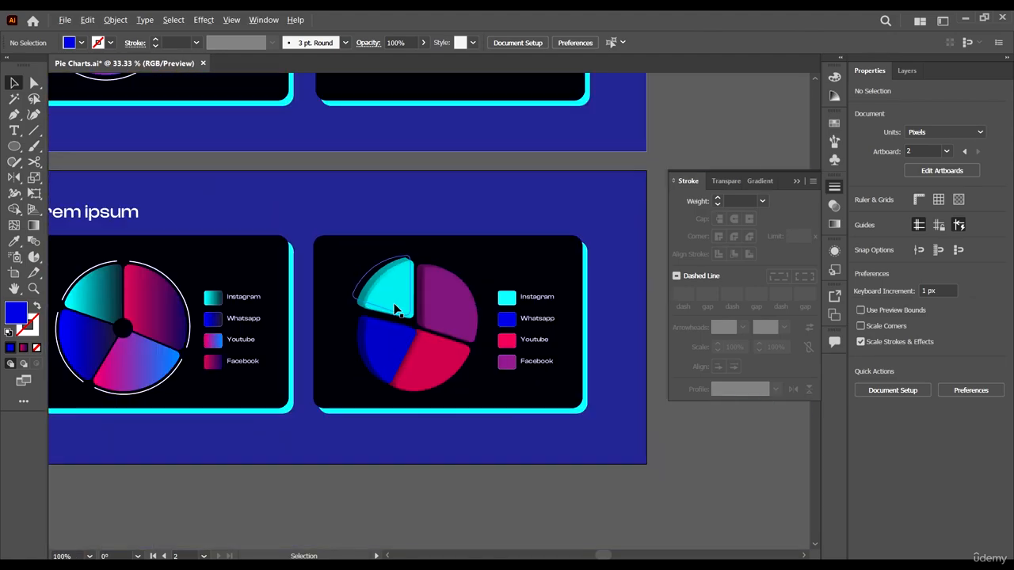
{"action": "scroll", "coordinate": [604, 435], "scroll_direction": "up", "scroll_amount": 2}
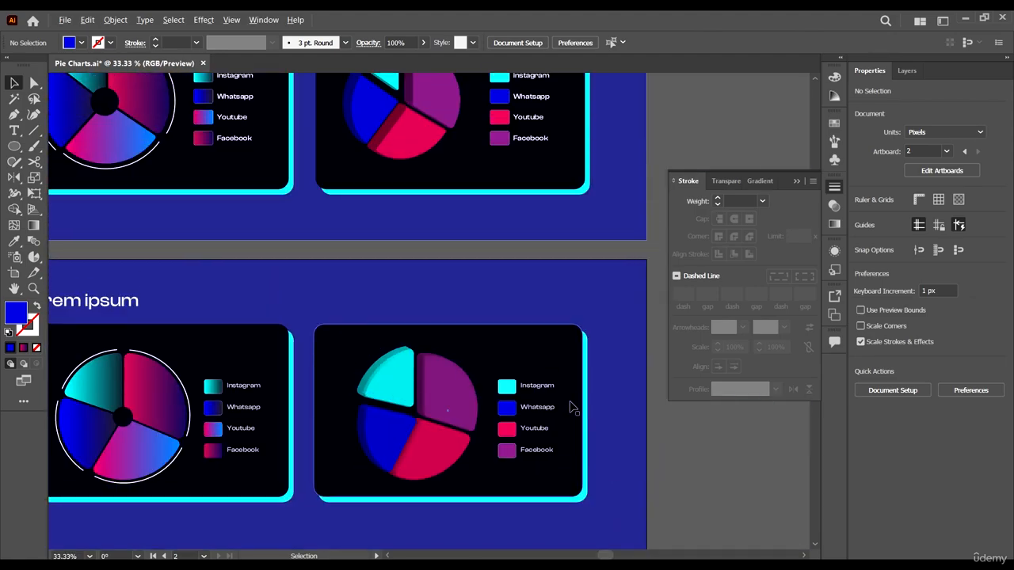
{"action": "scroll", "coordinate": [573, 407], "scroll_direction": "down", "scroll_amount": 1}
{"action": "scroll", "coordinate": [448, 227], "scroll_direction": "up", "scroll_amount": 1}
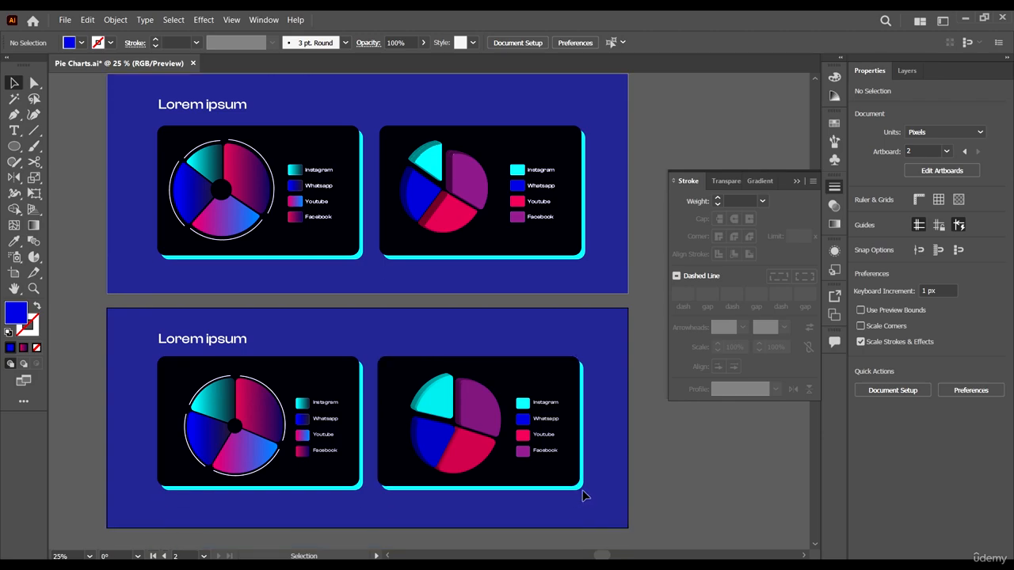
{"action": "scroll", "coordinate": [566, 404], "scroll_direction": "down", "scroll_amount": 1}
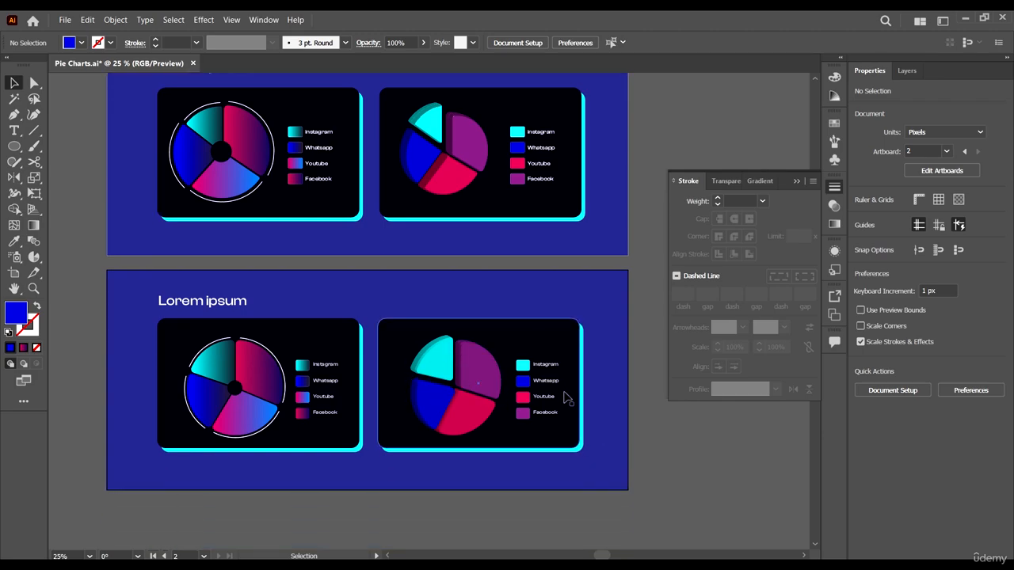
{"action": "scroll", "coordinate": [614, 209], "scroll_direction": "up", "scroll_amount": 1}
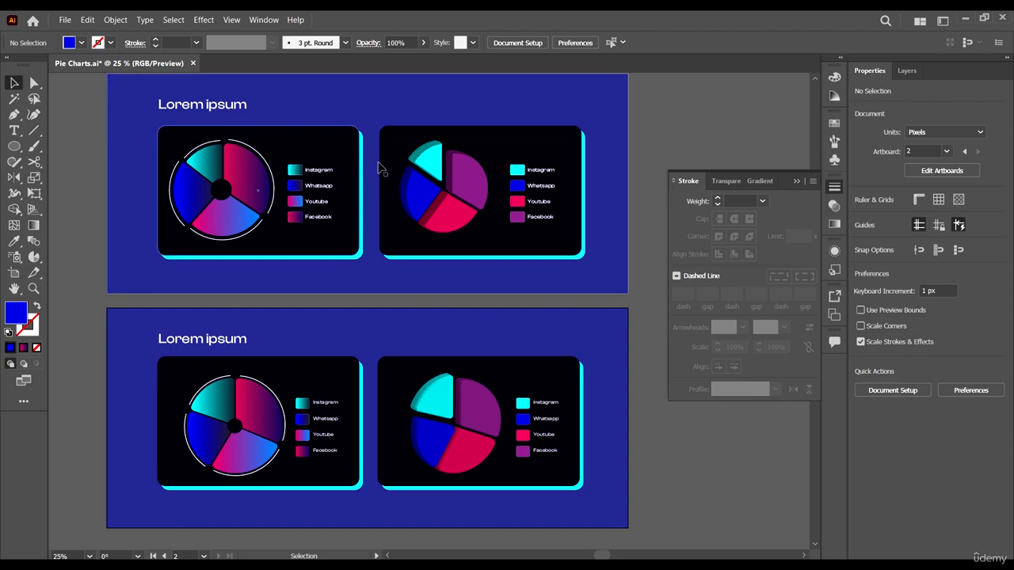
{"action": "scroll", "coordinate": [560, 417], "scroll_direction": "up", "scroll_amount": 1}
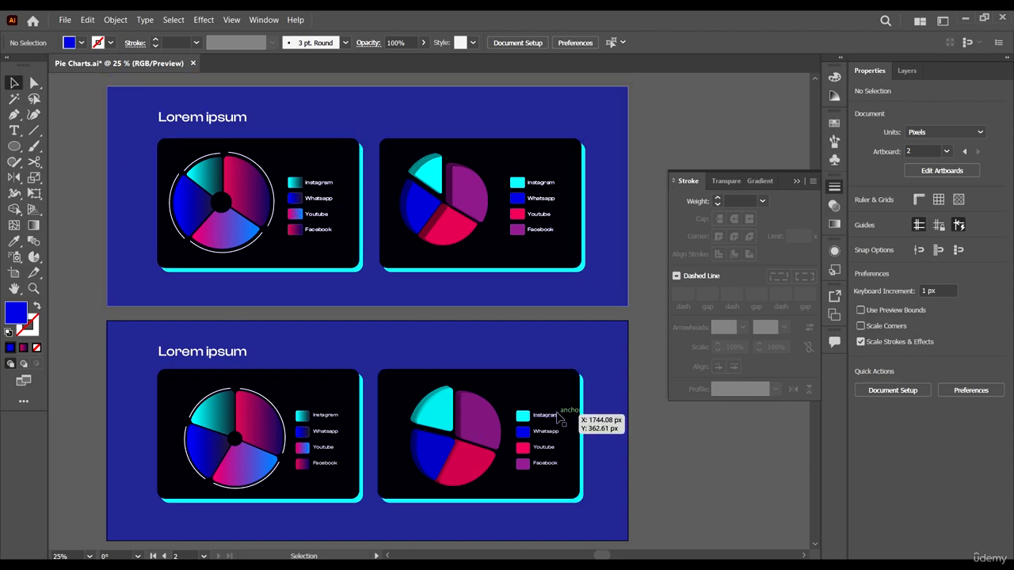